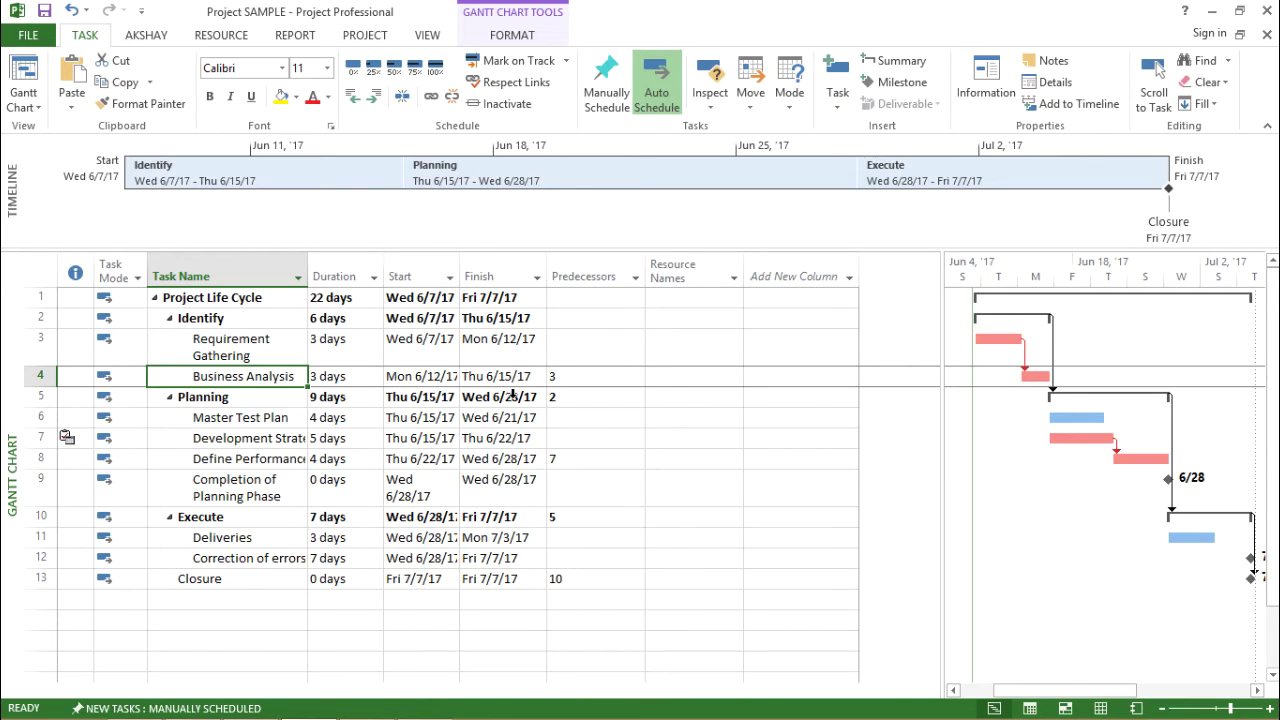
{"action": "left_click", "coordinate": [695, 341]}
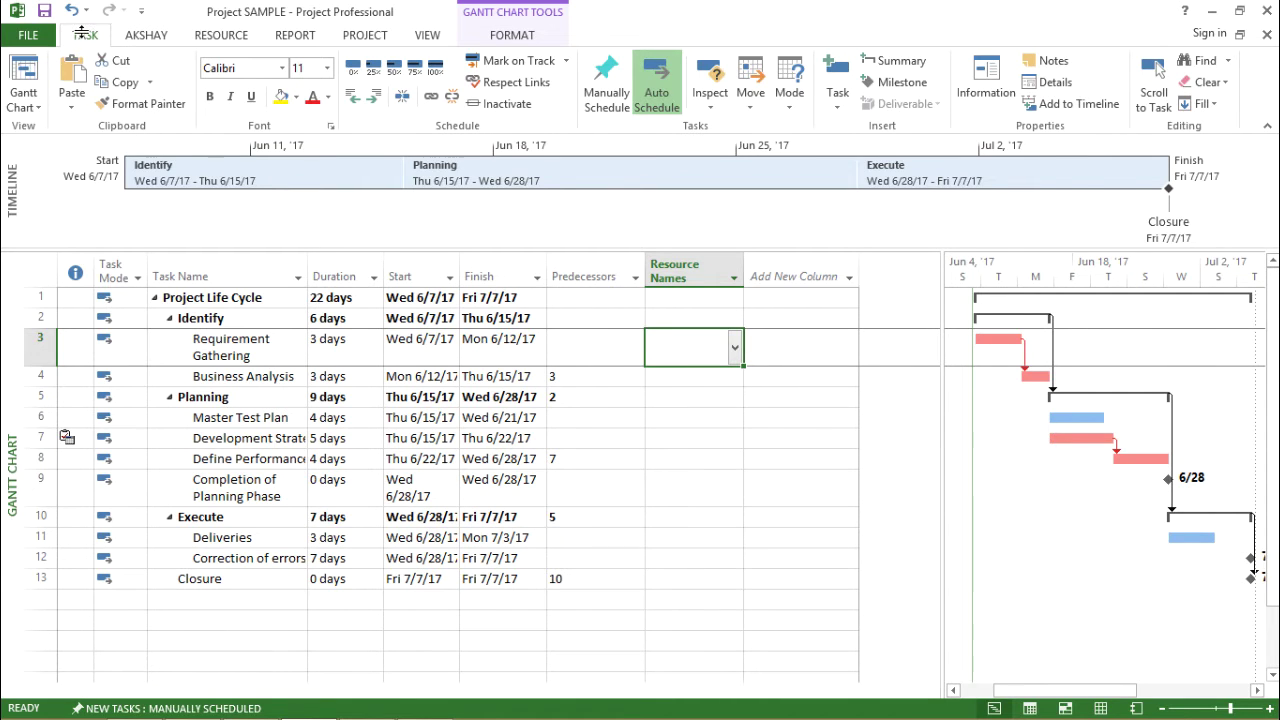
{"action": "left_click", "coordinate": [32, 102]}
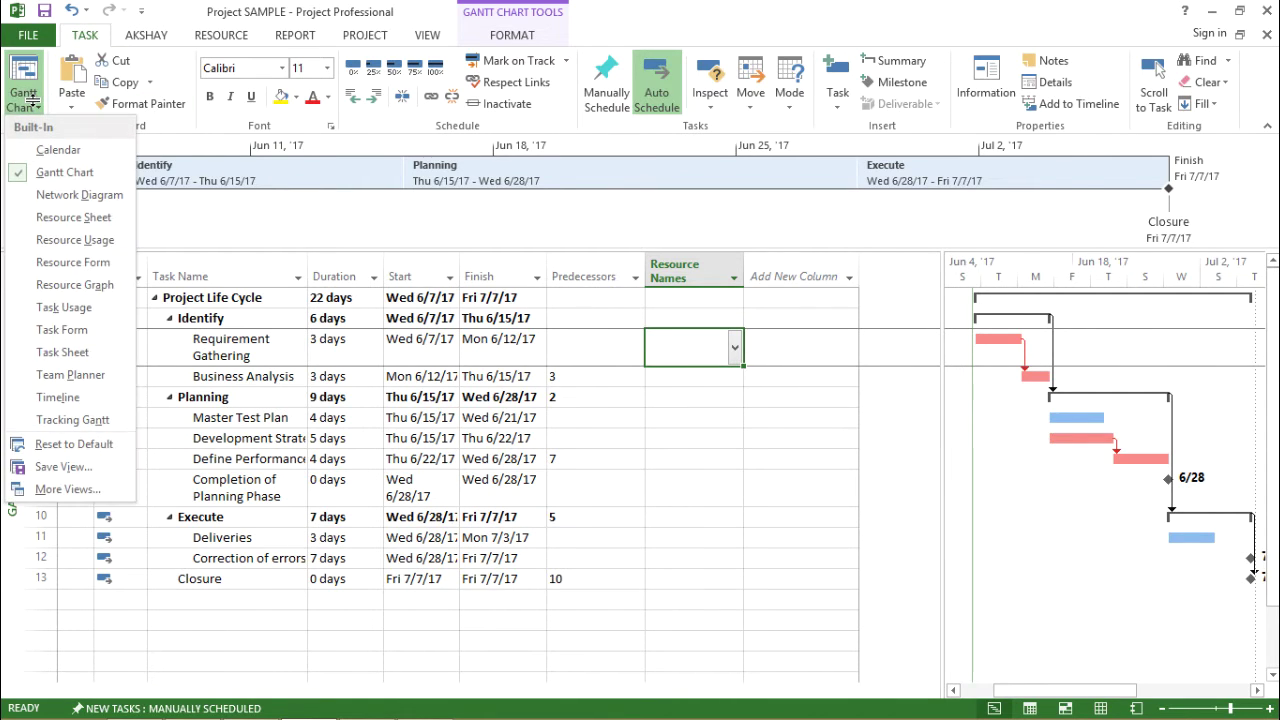
{"action": "left_click", "coordinate": [70, 220]}
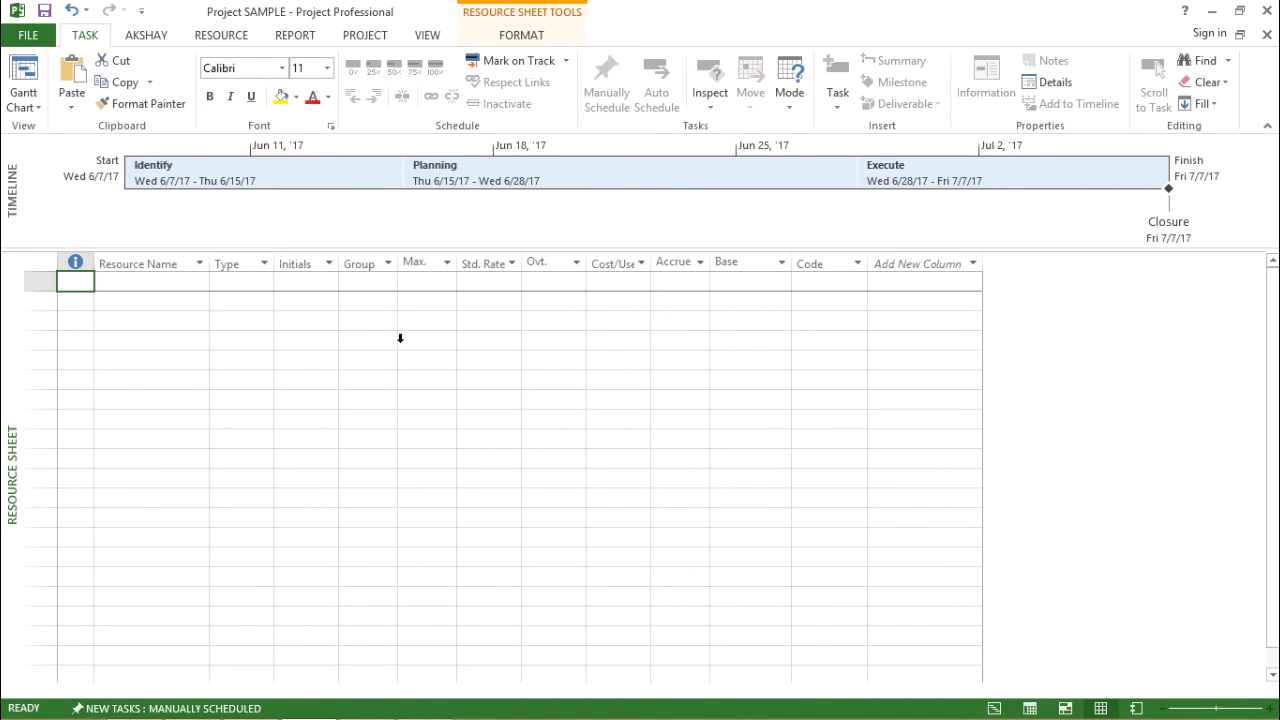
{"action": "key", "text": "ctrl+z"}
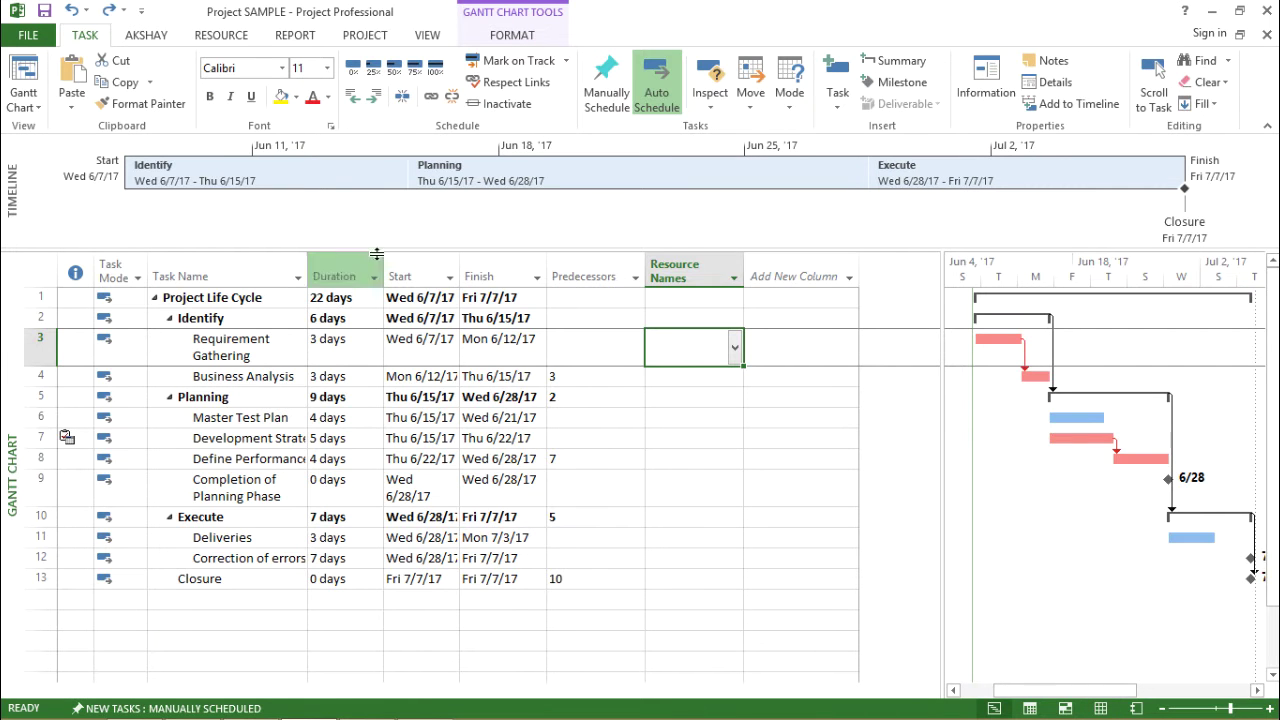
Switch from the Gantt Chart to the Resource Sheet view
{"action": "left_click", "coordinate": [425, 40]}
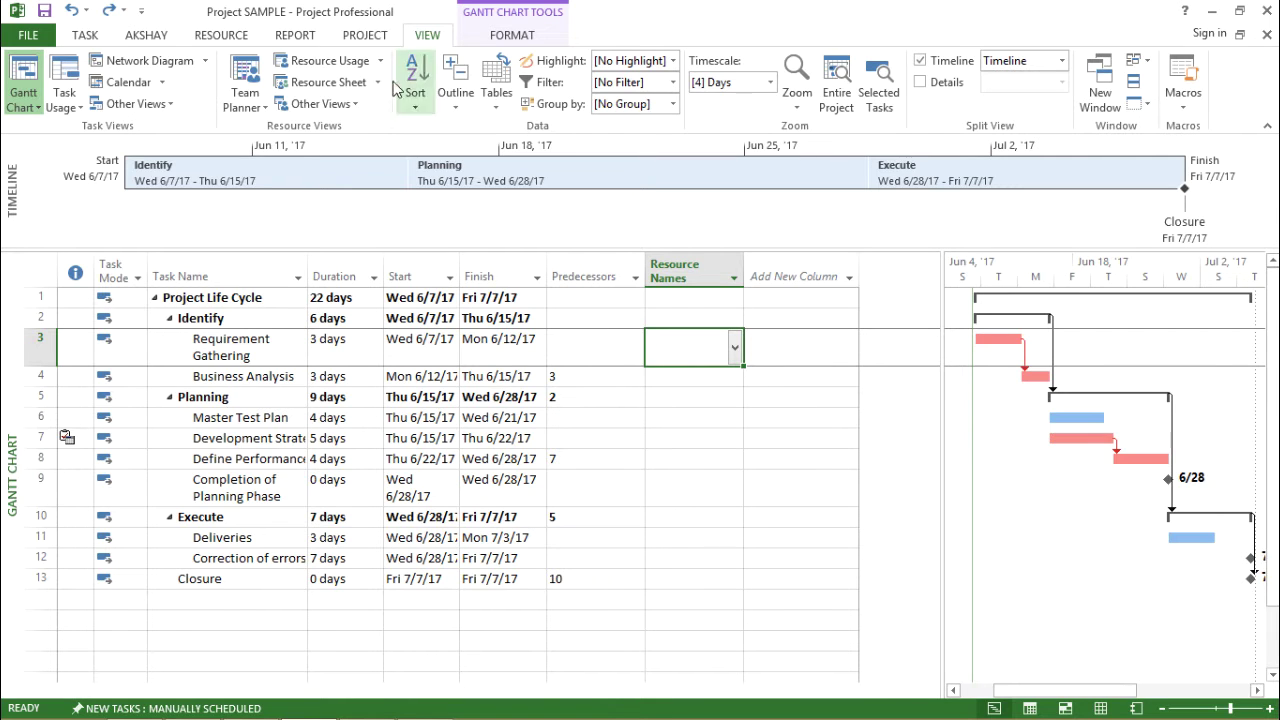
{"action": "left_click", "coordinate": [307, 88]}
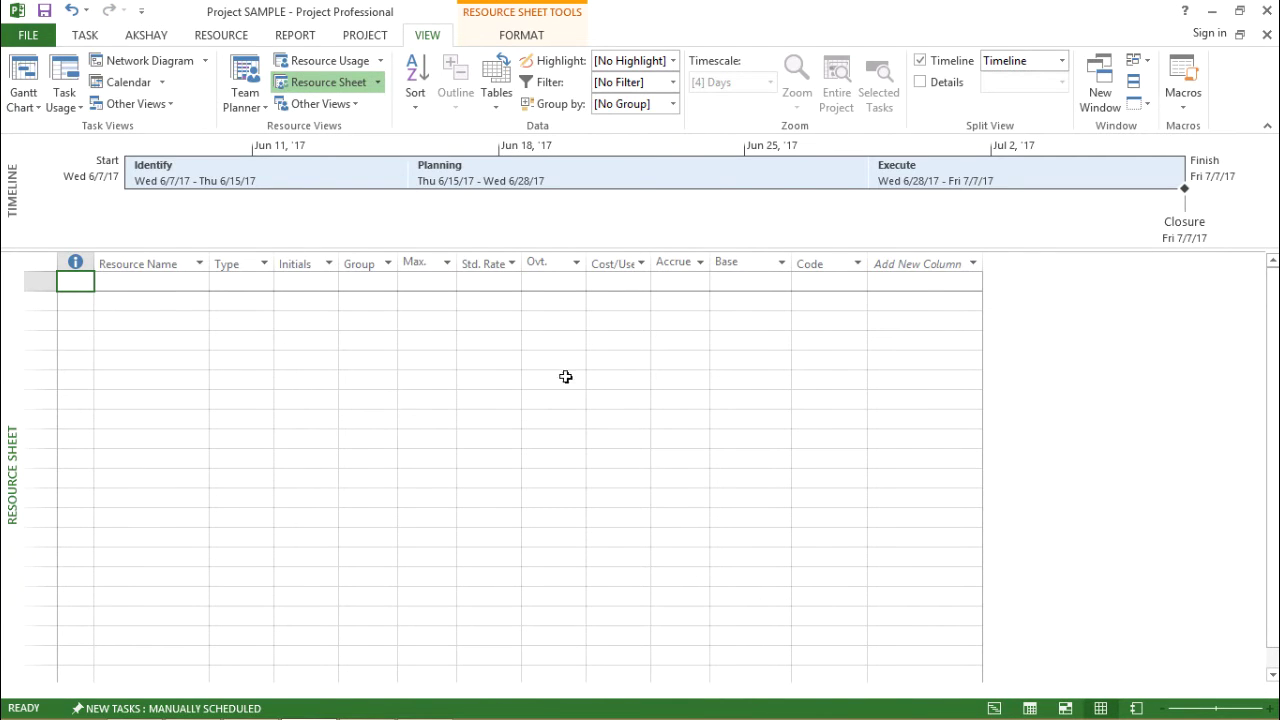
{"action": "left_click", "coordinate": [162, 274]}
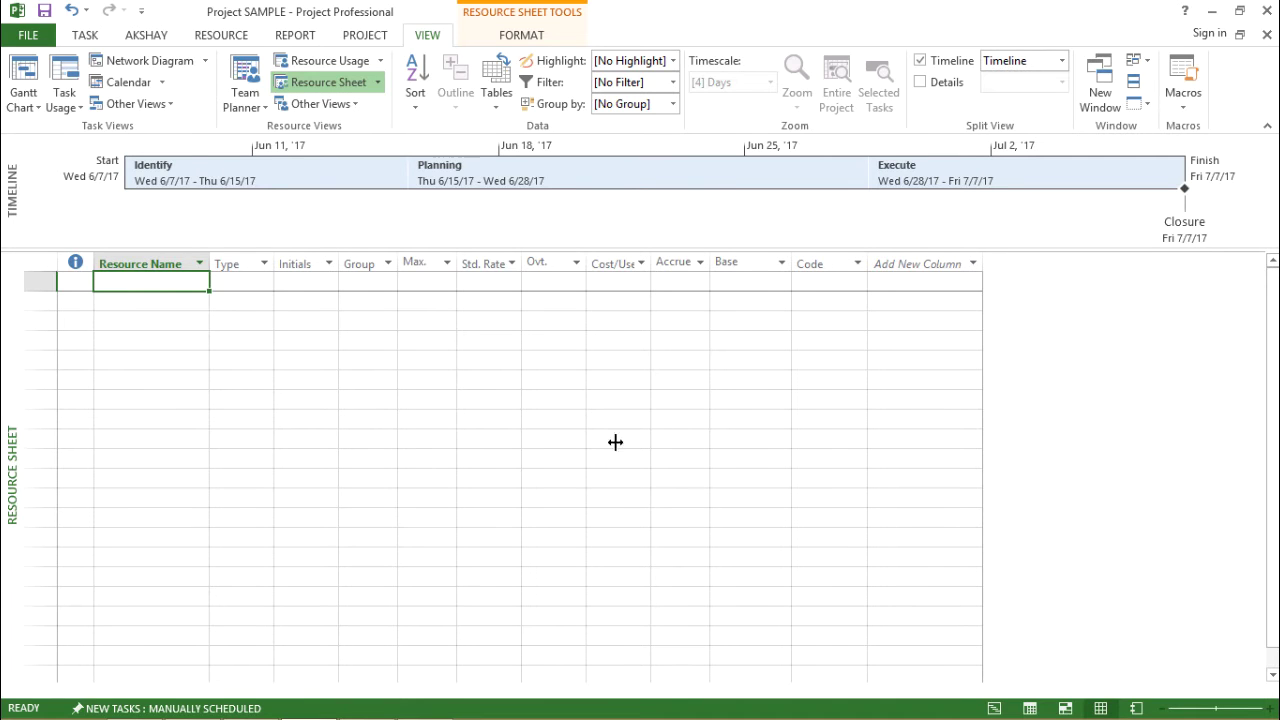
{"action": "left_click", "coordinate": [201, 438]}
{"action": "left_click", "coordinate": [166, 322]}
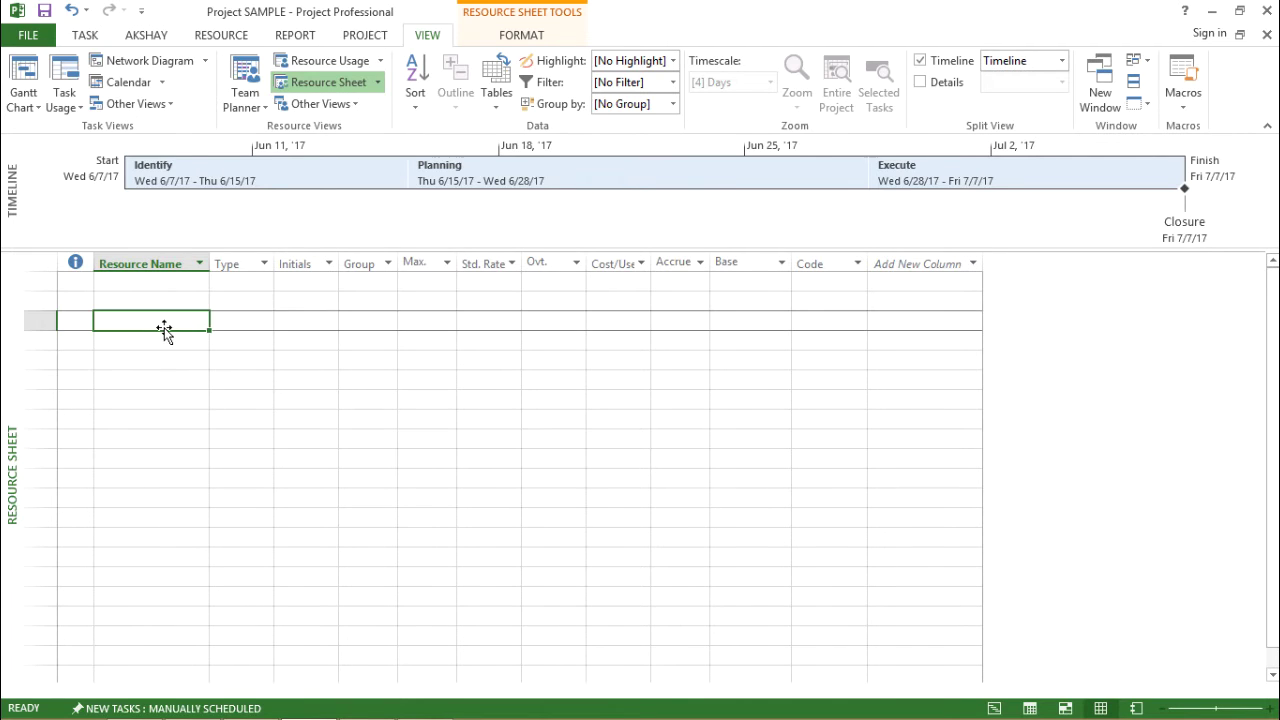
Add SME'S and Business Analyst as the first two resources in the resource sheet
{"action": "left_click", "coordinate": [191, 284]}
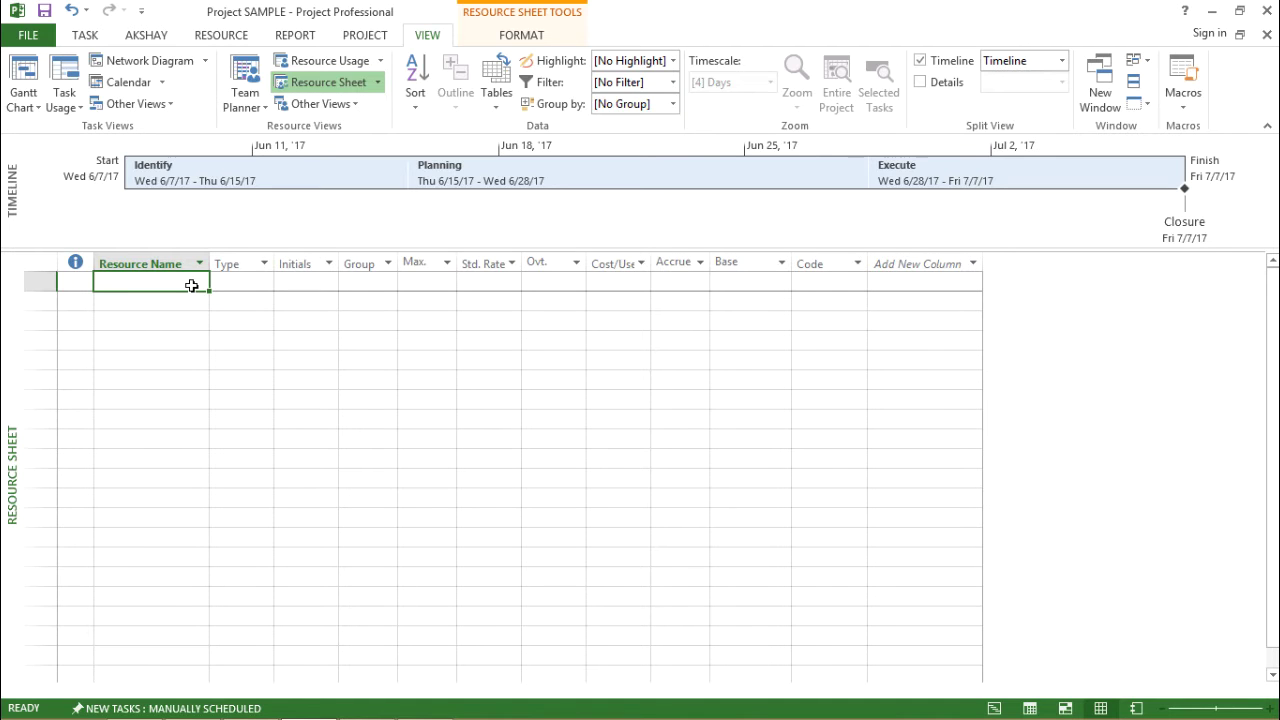
{"action": "type", "text": "SME'"}
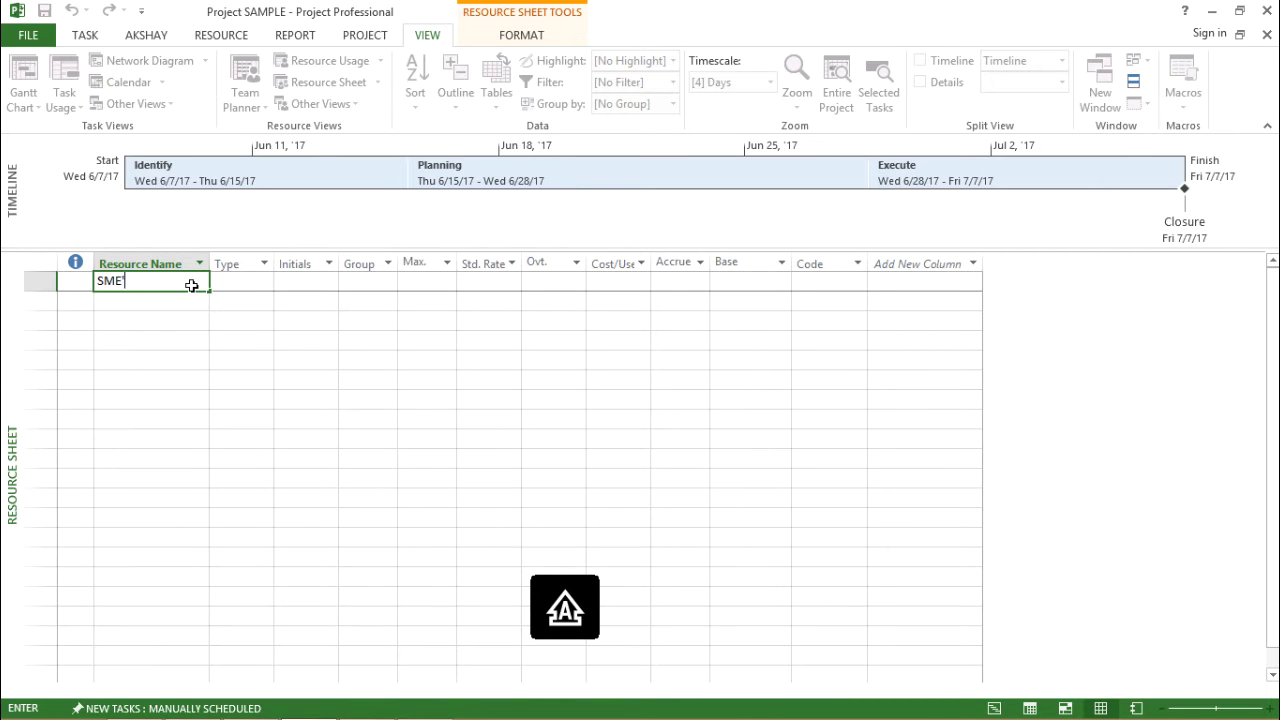
{"action": "type", "text": "S"}
{"action": "key", "text": "Caps_Lock"}
{"action": "key", "text": "Return"}
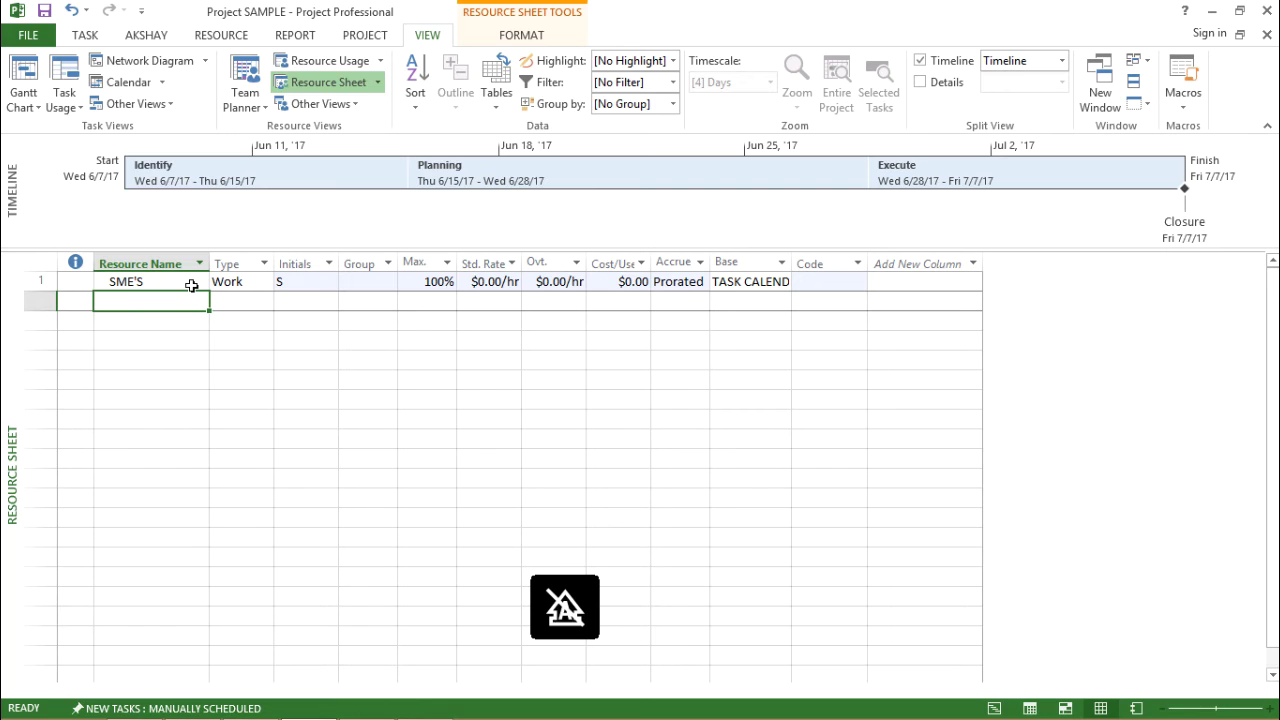
{"action": "type", "text": "Buu"}
{"action": "type", "text": "in"}
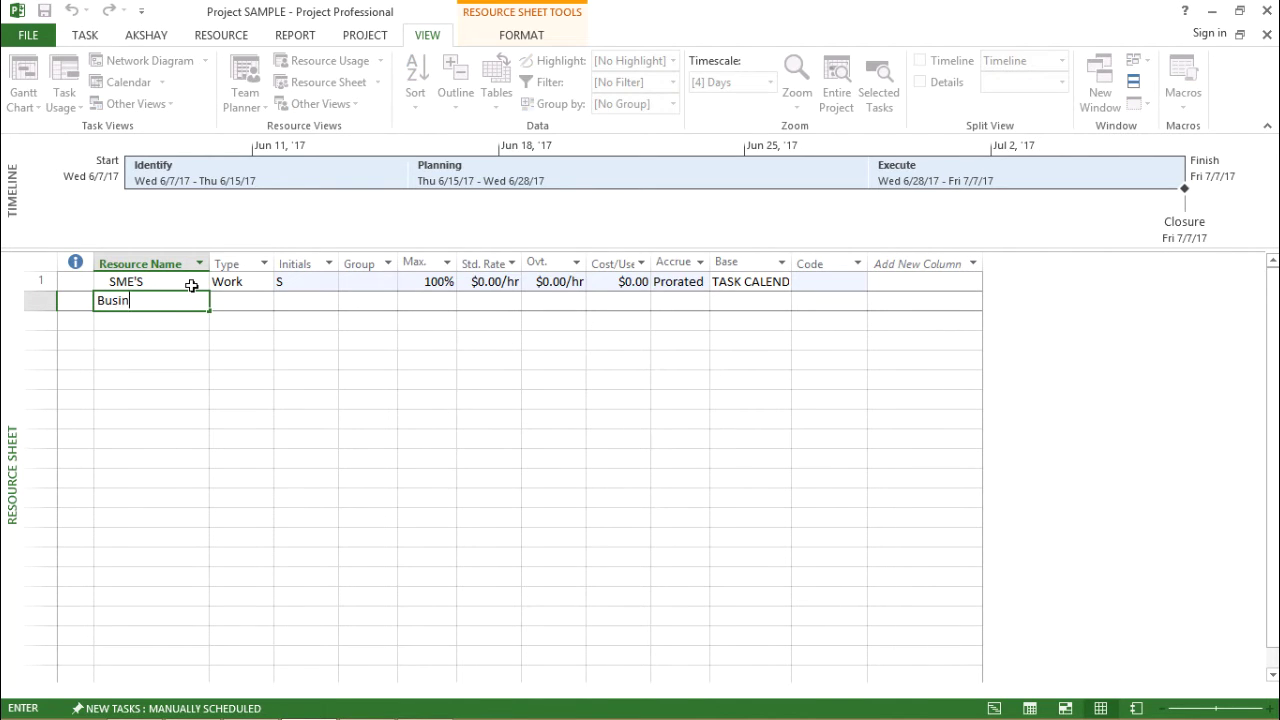
{"action": "type", "text": "ess Analyst"}
{"action": "key", "text": "Return"}
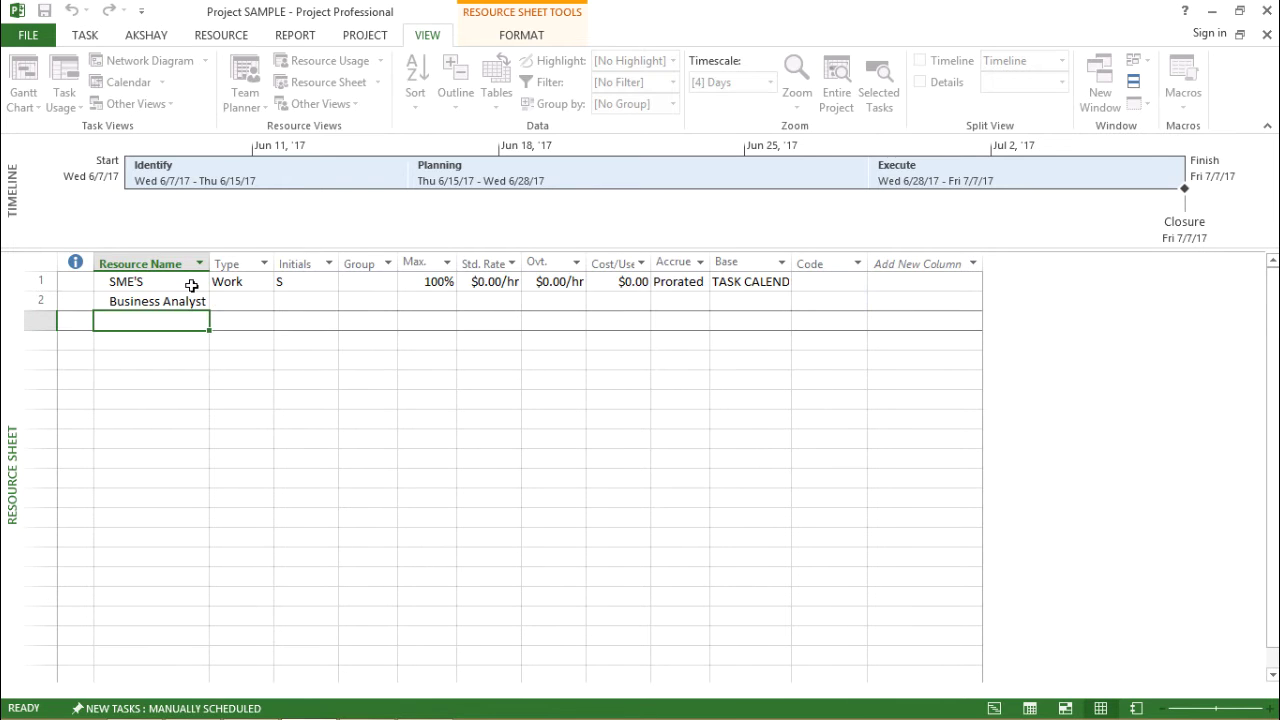
Add Test Analyst, Engineer and Manager as the next three resources below Business Analyst
{"action": "type", "text": "Test Analyst"}
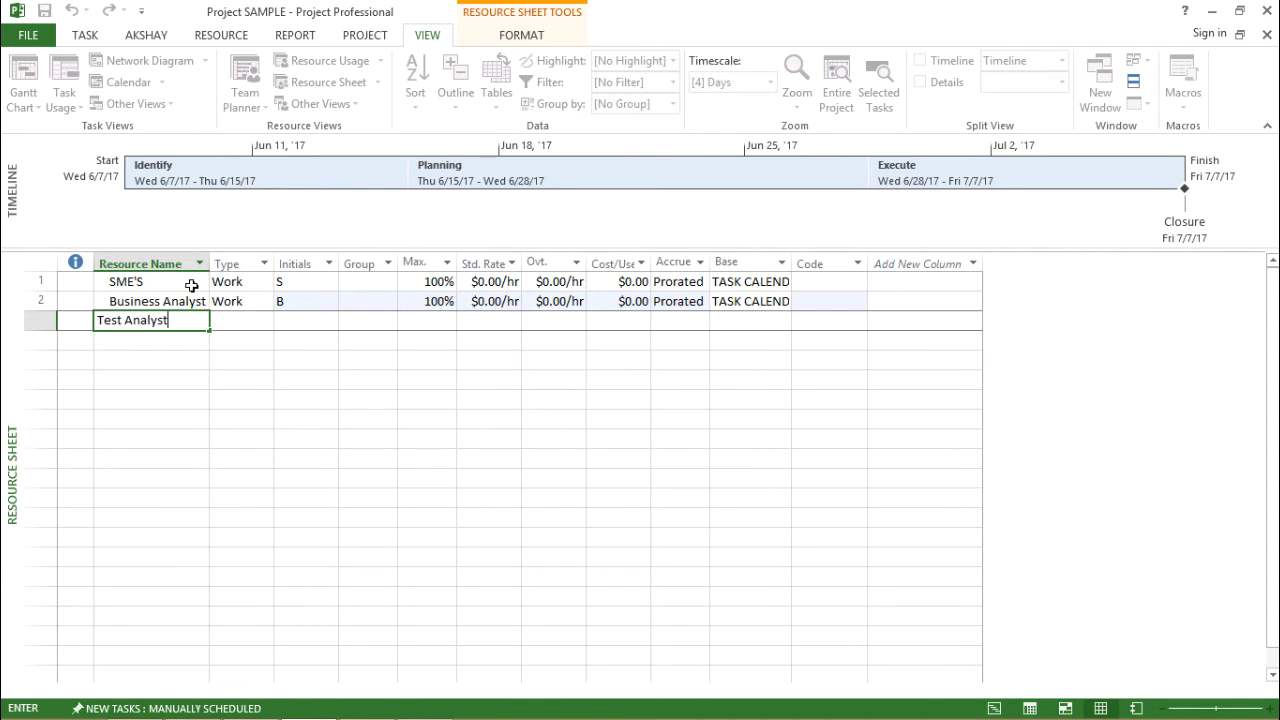
{"action": "key", "text": "Return"}
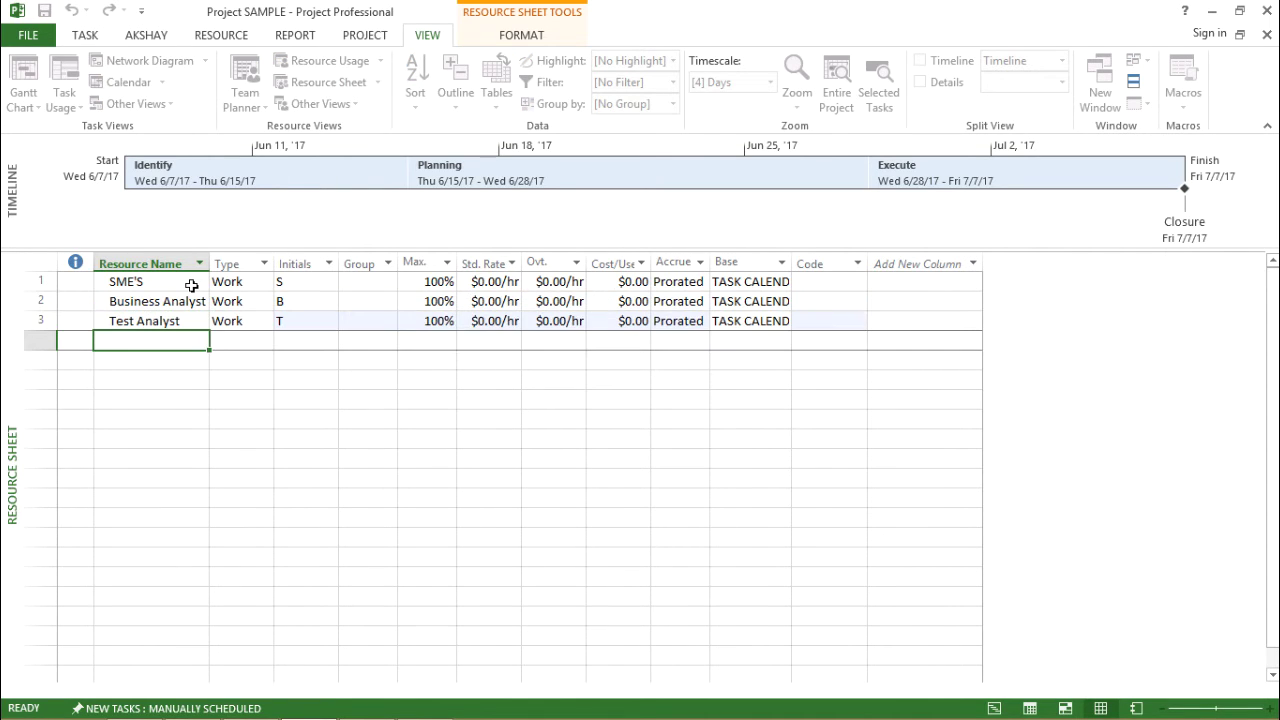
{"action": "type", "text": "Engineer"}
{"action": "key", "text": "Return"}
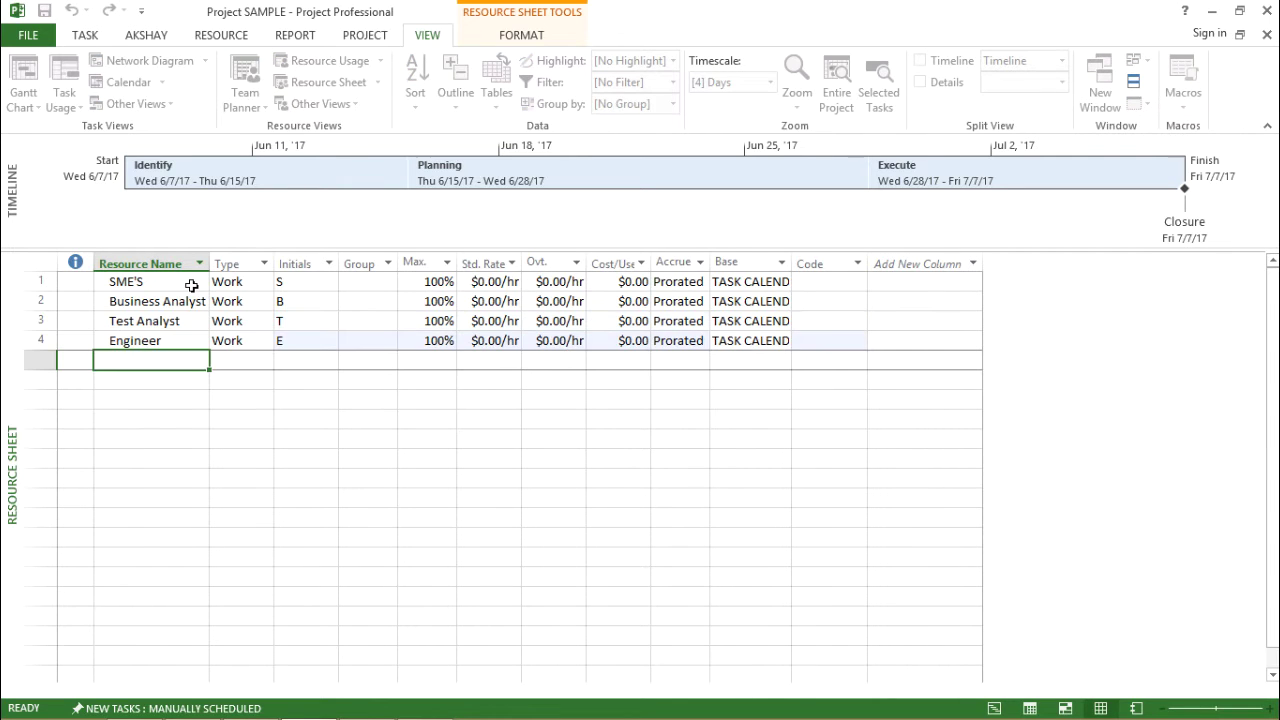
{"action": "type", "text": "Managers"}
{"action": "key", "text": "Return"}
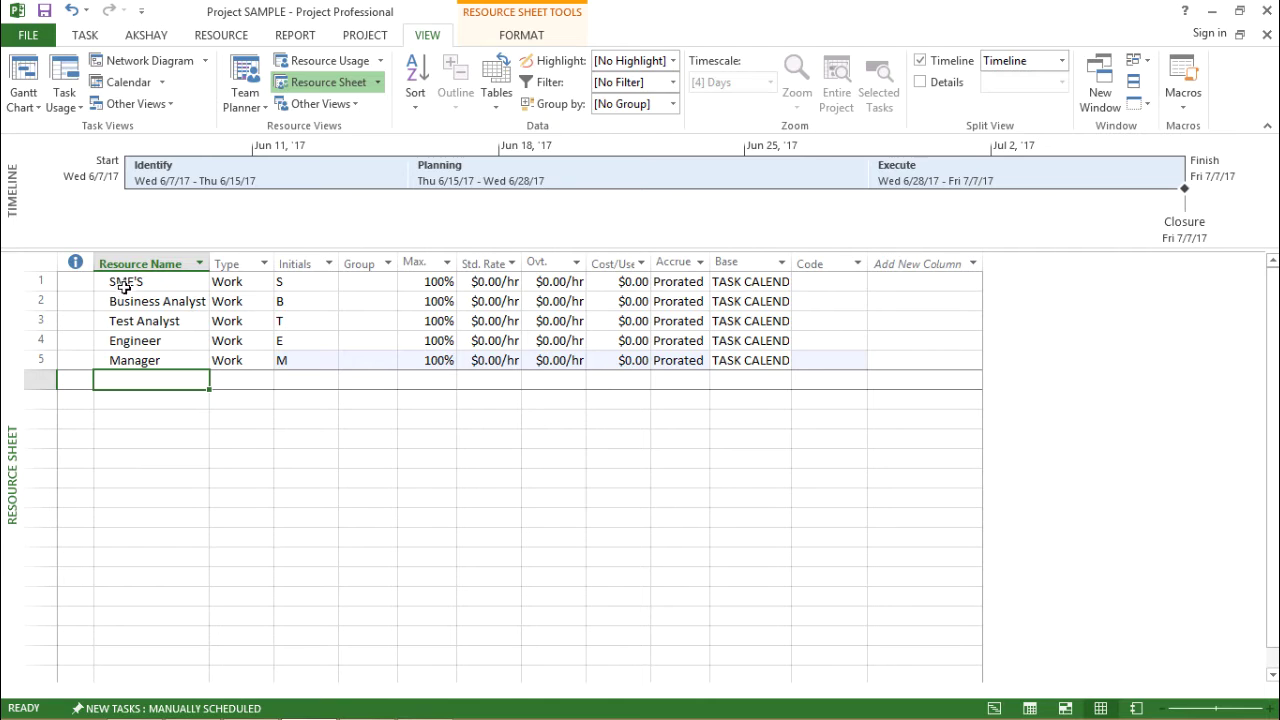
Review the five resource names entered in the resource sheet
{"action": "left_click", "coordinate": [125, 287]}
{"action": "left_click", "coordinate": [150, 305]}
{"action": "left_click", "coordinate": [152, 322]}
{"action": "left_click", "coordinate": [145, 342]}
{"action": "left_click", "coordinate": [145, 361]}
{"action": "left_click", "coordinate": [160, 342]}
{"action": "left_click", "coordinate": [166, 321]}
{"action": "left_click", "coordinate": [165, 300]}
{"action": "left_click", "coordinate": [161, 280]}
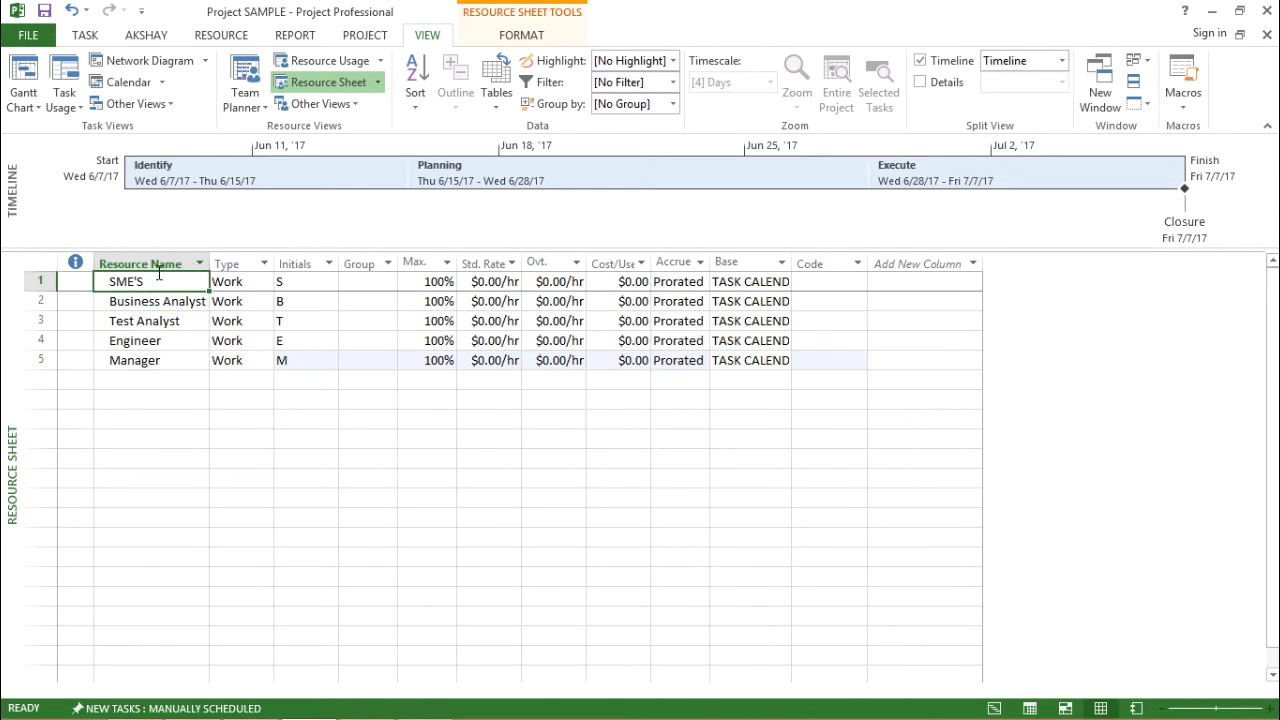
Check which resource types are available for the SME'S resource without changing its type
{"action": "left_click", "coordinate": [230, 284]}
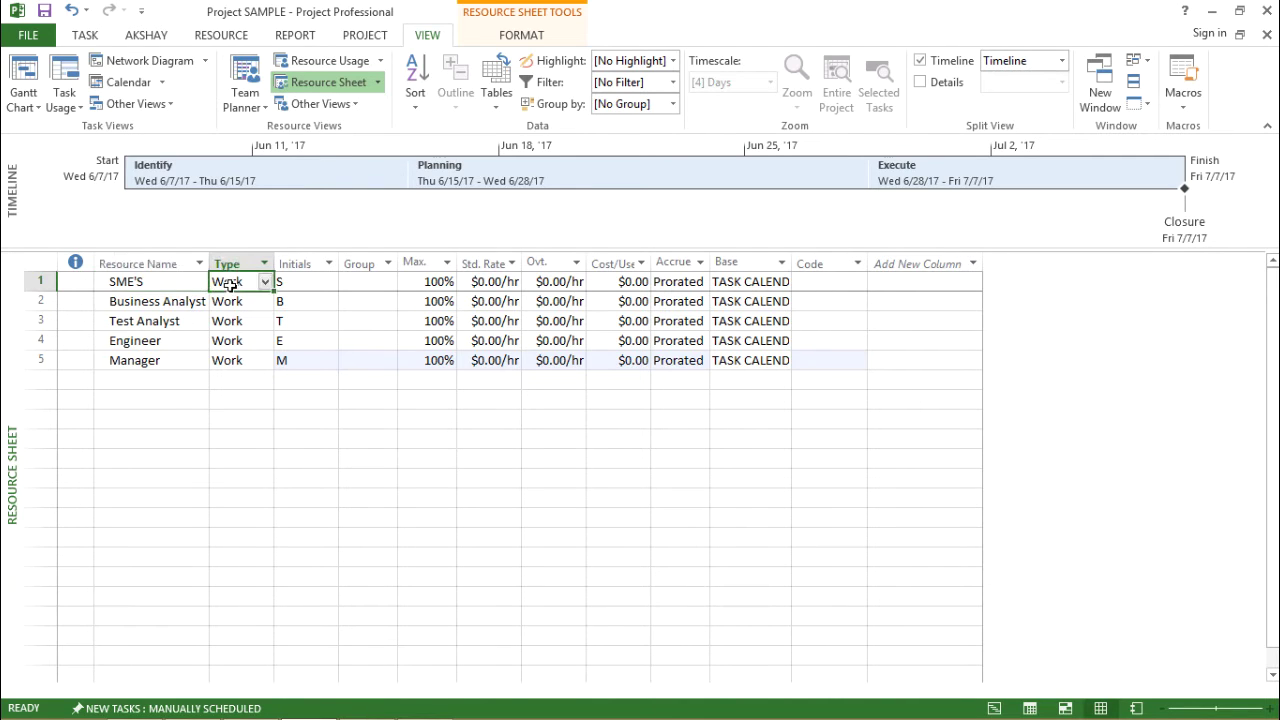
{"action": "left_click", "coordinate": [265, 282]}
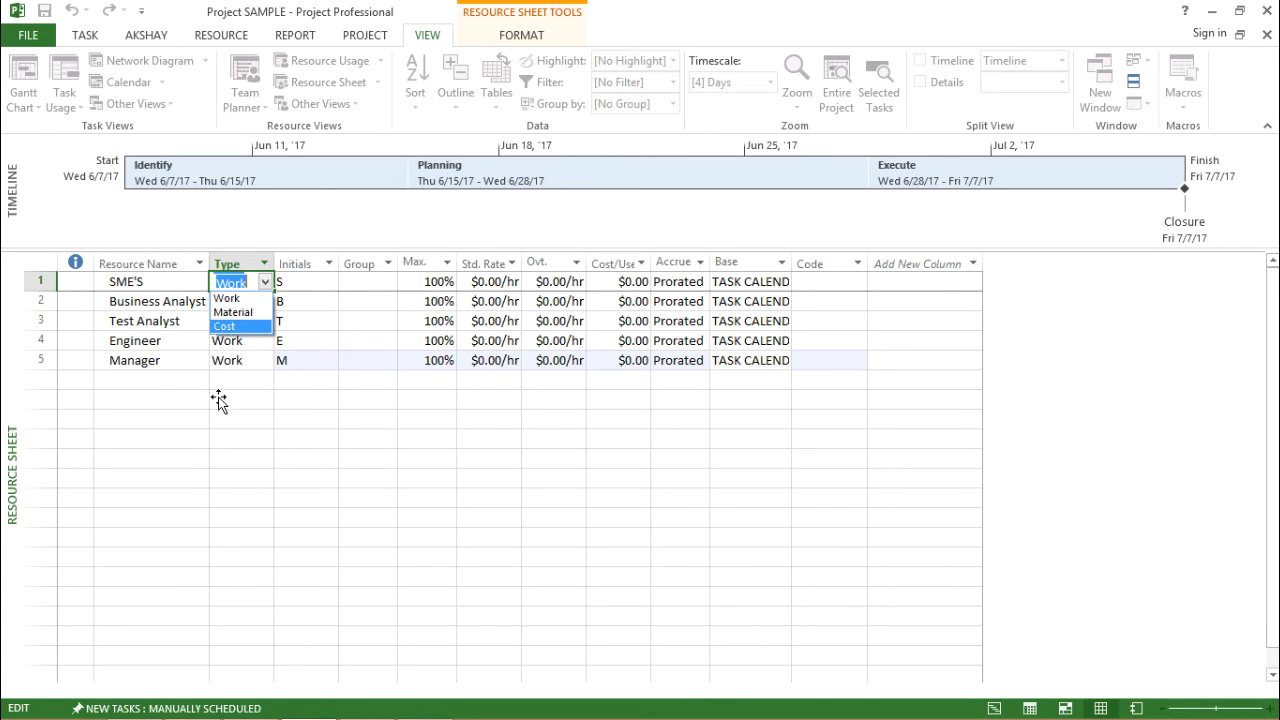
{"action": "left_click", "coordinate": [207, 425]}
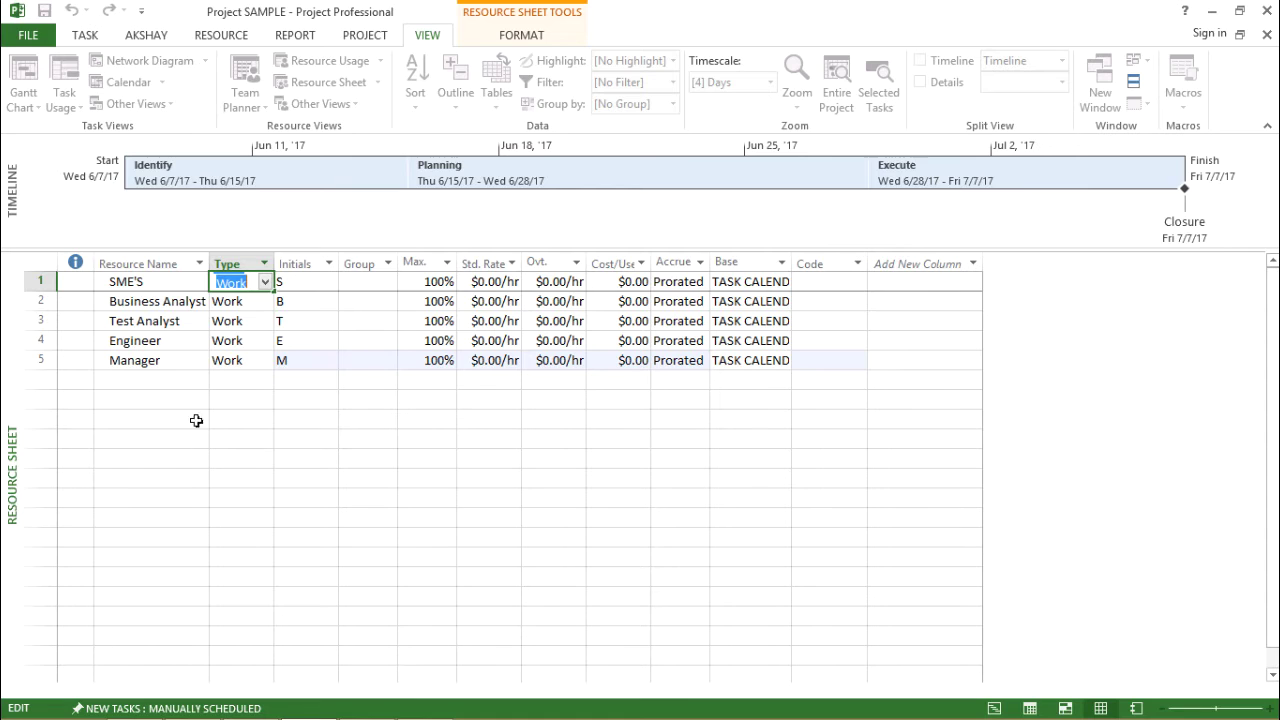
{"action": "left_click", "coordinate": [192, 378]}
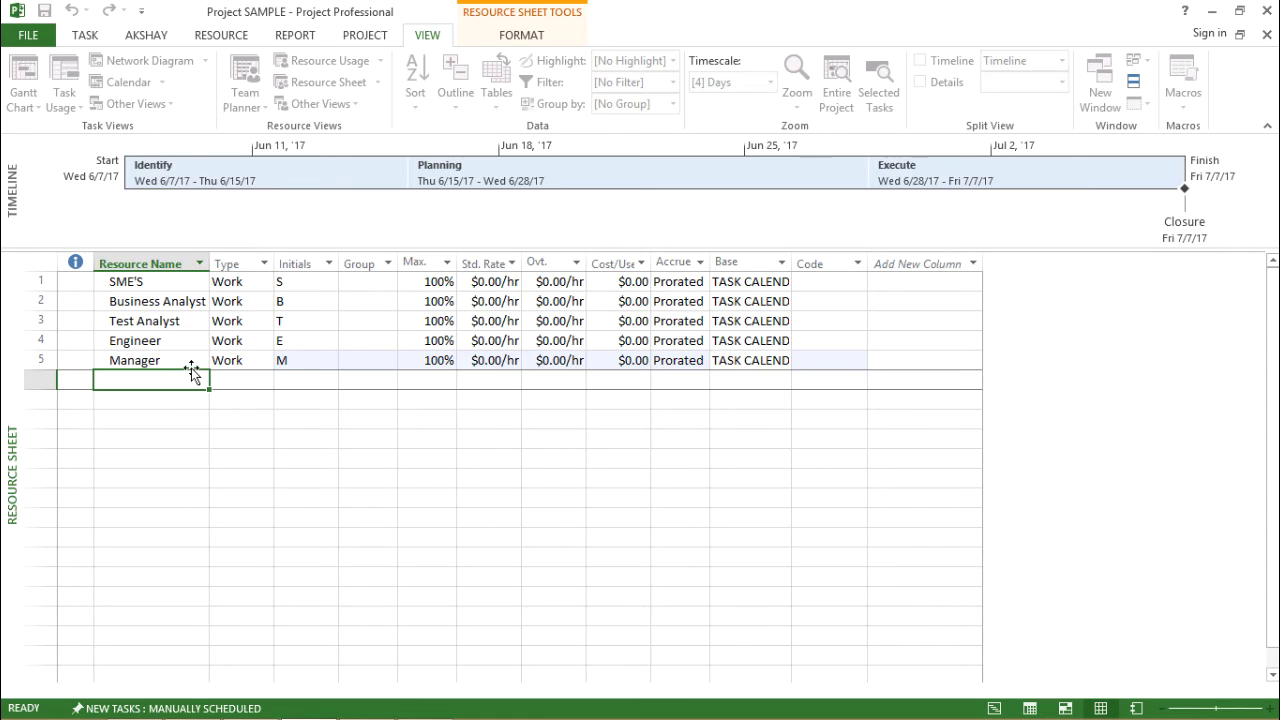
Compare the initials assigned to the resources with their resource names
{"action": "left_click", "coordinate": [291, 282]}
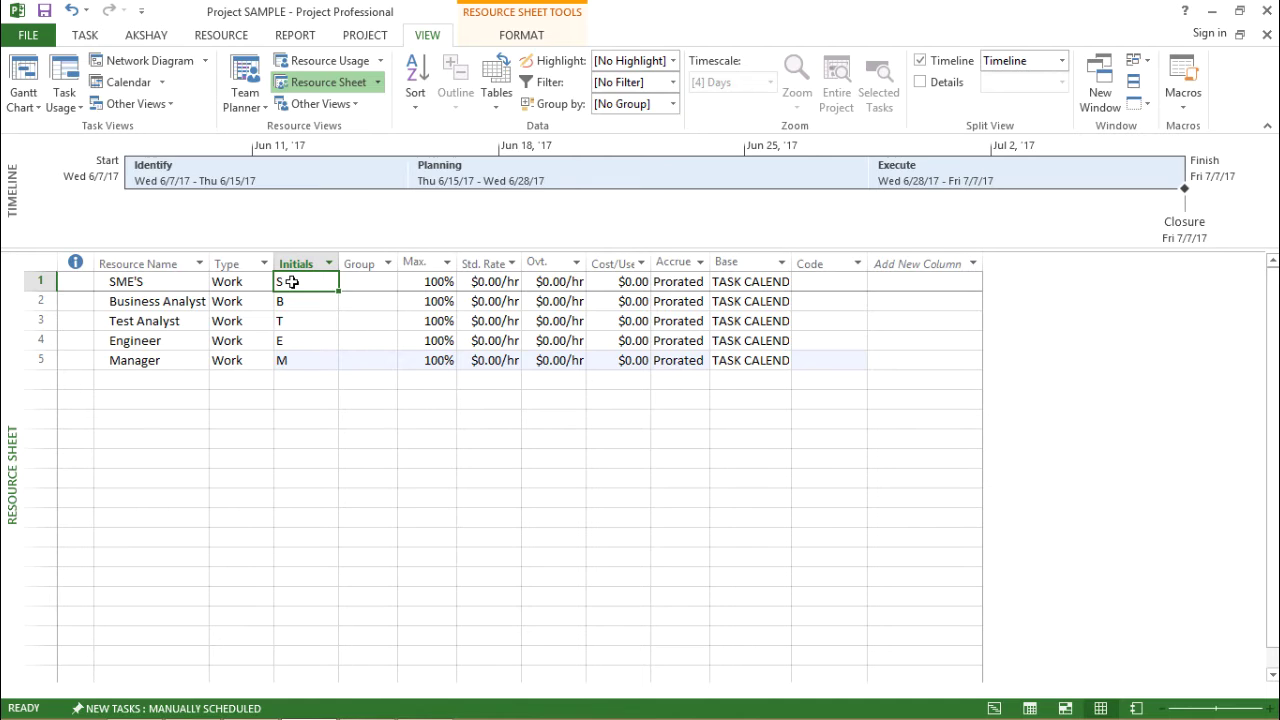
{"action": "left_click", "coordinate": [124, 282]}
{"action": "left_click", "coordinate": [134, 303]}
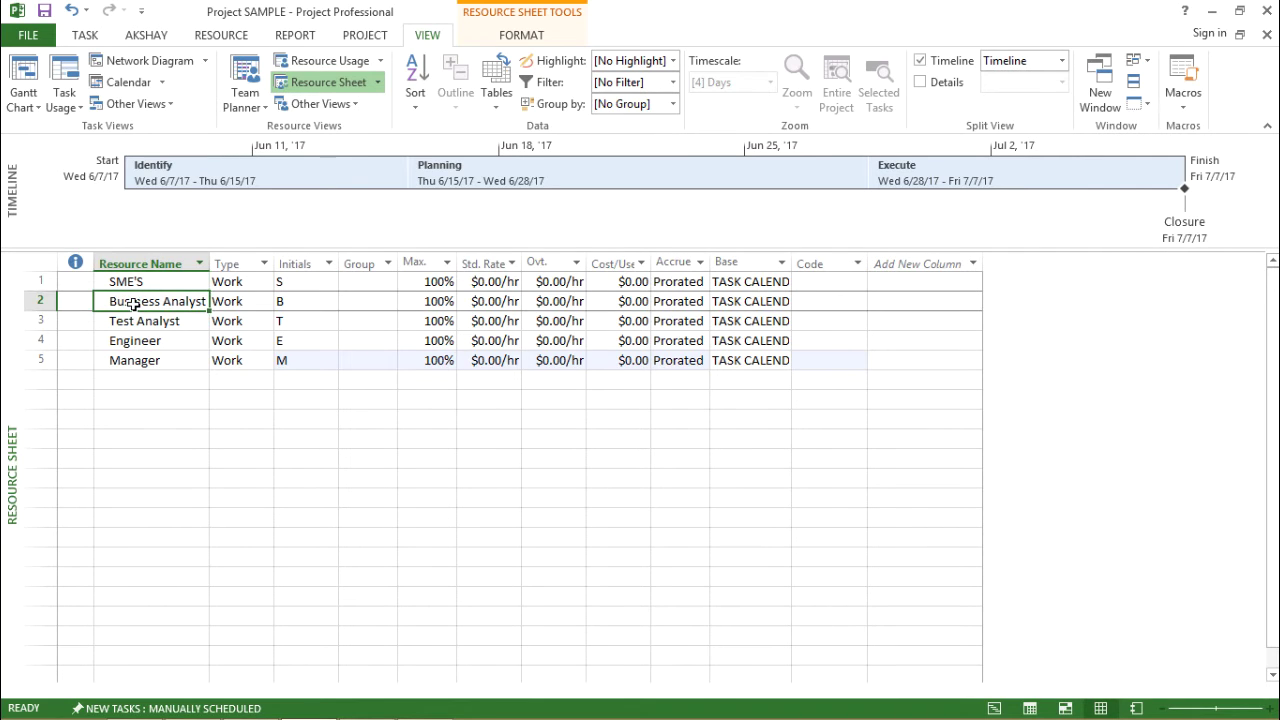
{"action": "left_click", "coordinate": [131, 322]}
{"action": "left_click", "coordinate": [135, 339]}
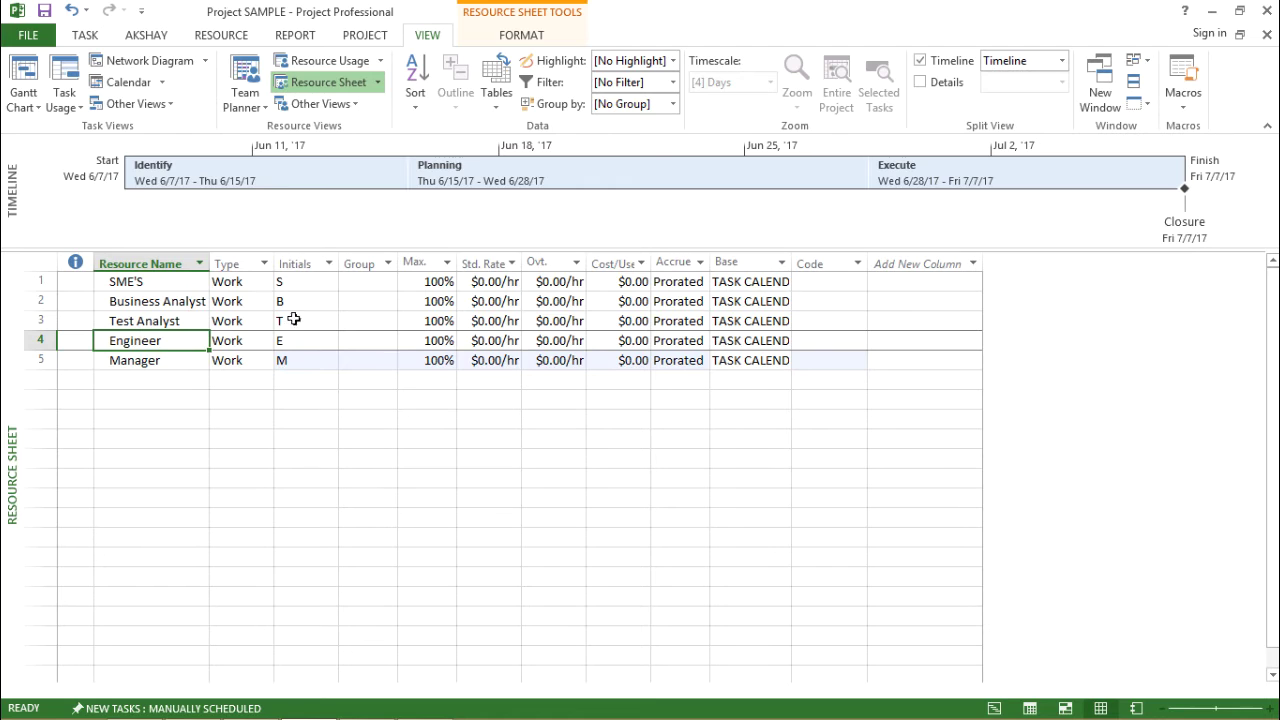
{"action": "left_click", "coordinate": [302, 281]}
{"action": "left_click", "coordinate": [293, 303]}
{"action": "left_click", "coordinate": [283, 321]}
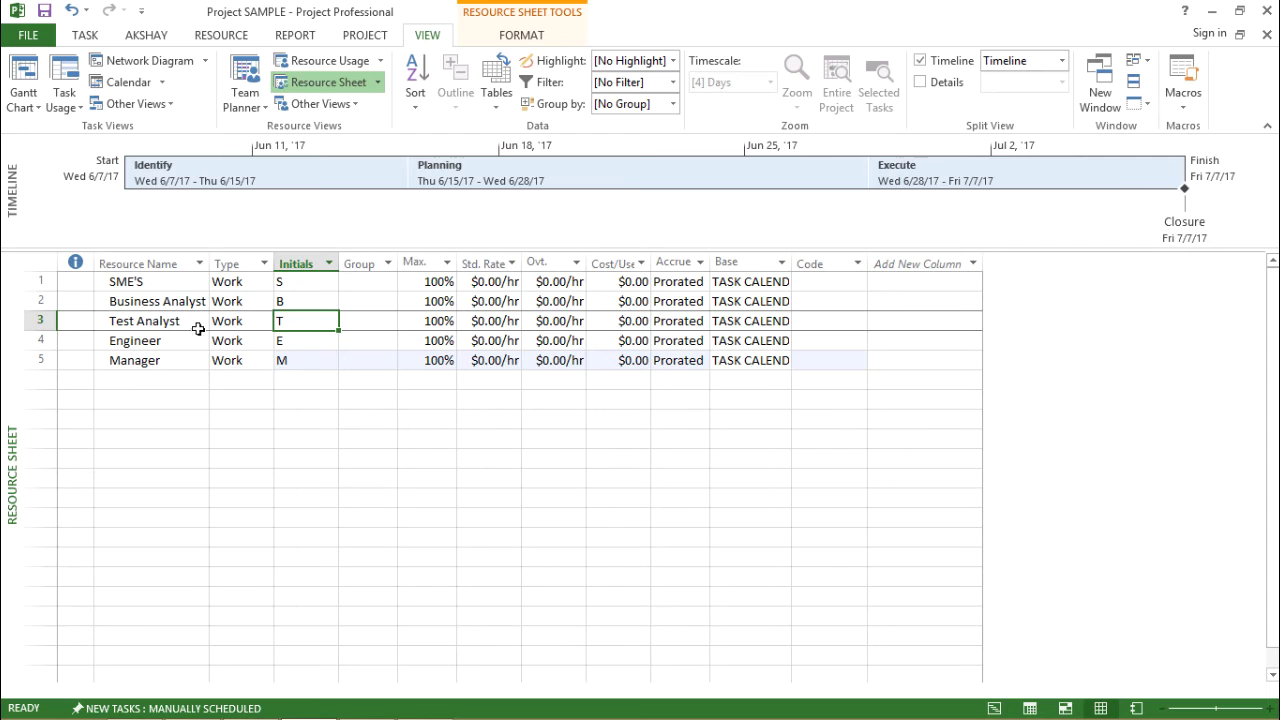
{"action": "left_click", "coordinate": [309, 340]}
Set the initials of the SME'S resource to SME
{"action": "double_click", "coordinate": [290, 284]}
{"action": "left_click", "coordinate": [872, 545]}
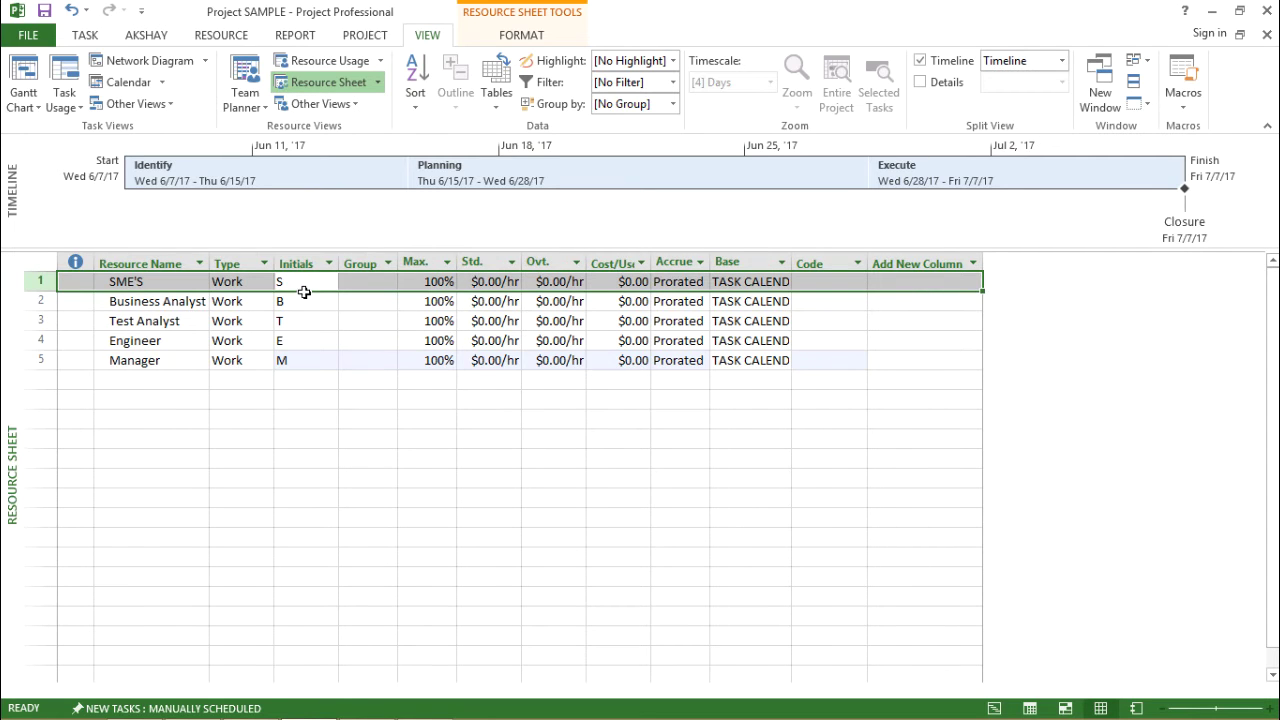
{"action": "left_click", "coordinate": [303, 283]}
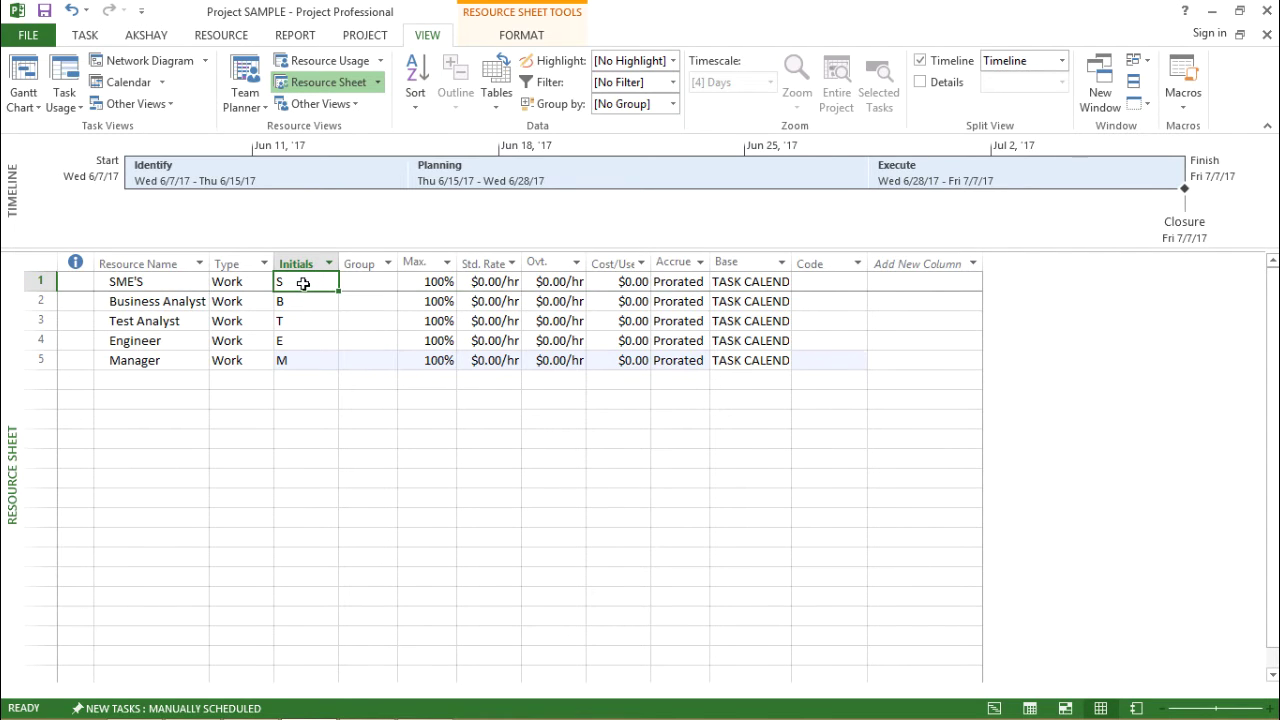
{"action": "type", "text": "M="}
{"action": "key", "text": "BackSpace"}
{"action": "type", "text": "SME"}
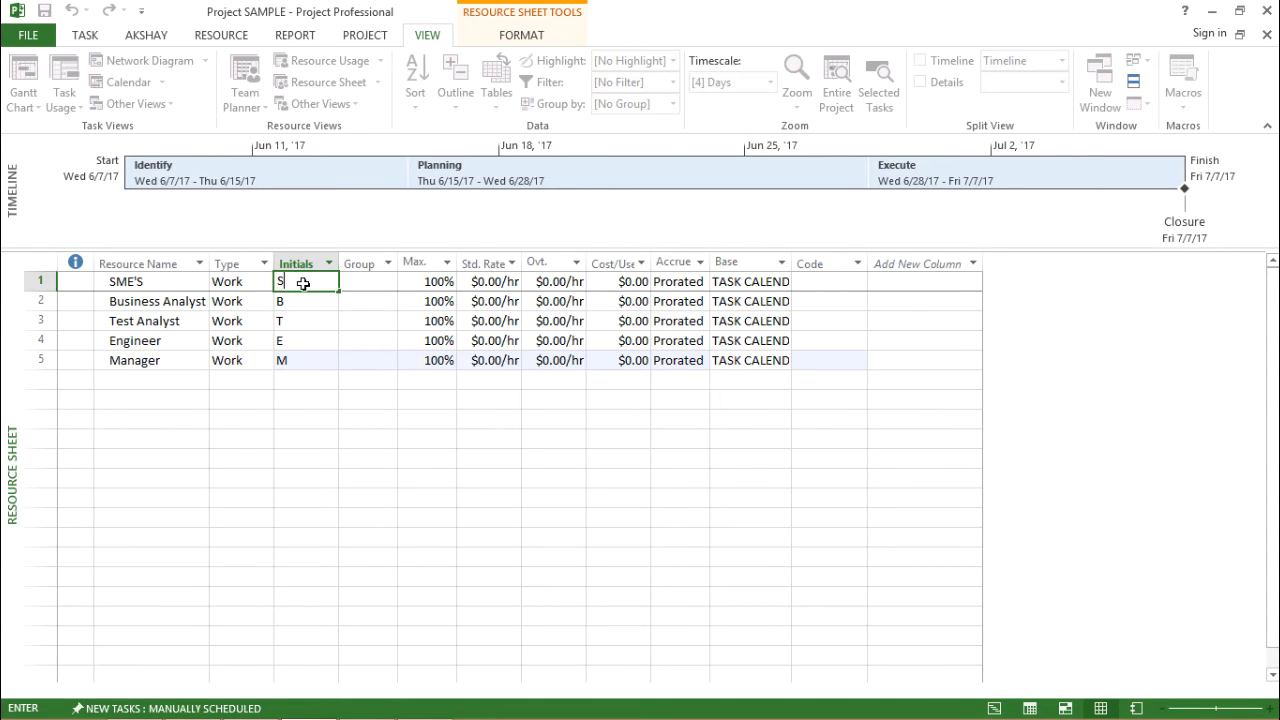
{"action": "key", "text": "Return"}
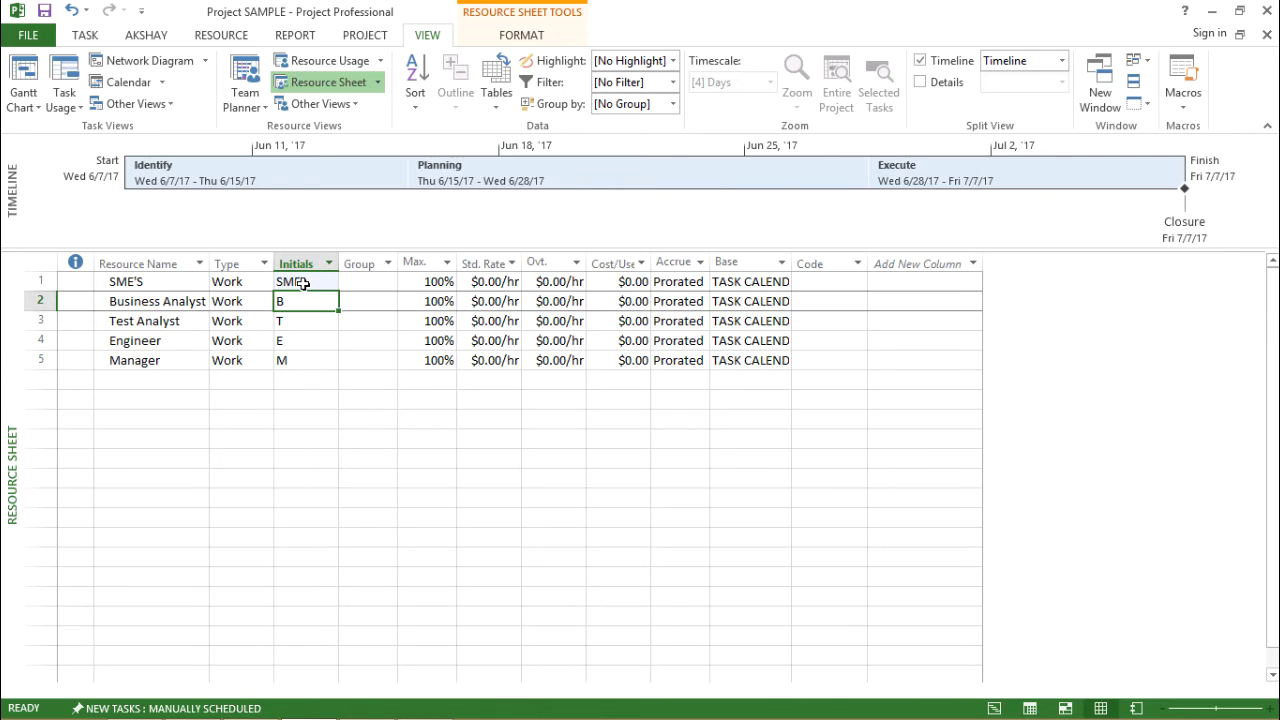
Set the initials of Business Analyst to BA and those of Test Analyst to TA
{"action": "type", "text": "BA"}
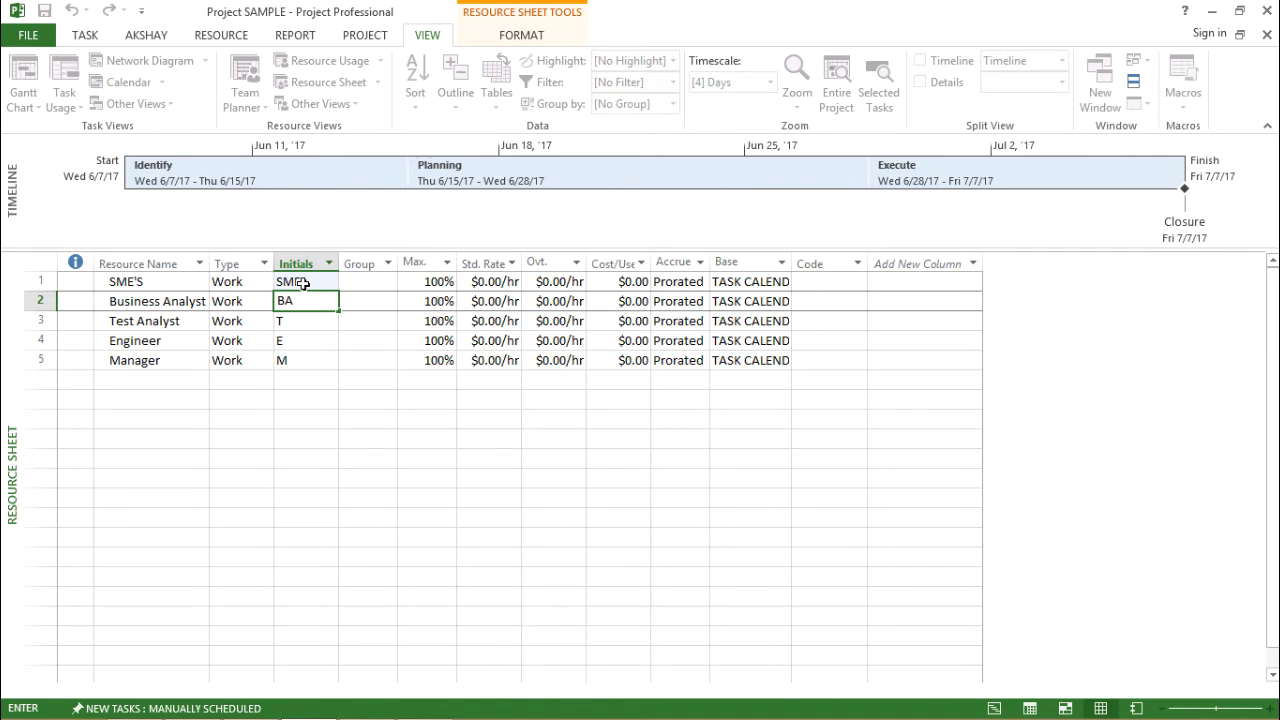
{"action": "key", "text": "Return"}
{"action": "type", "text": "TA"}
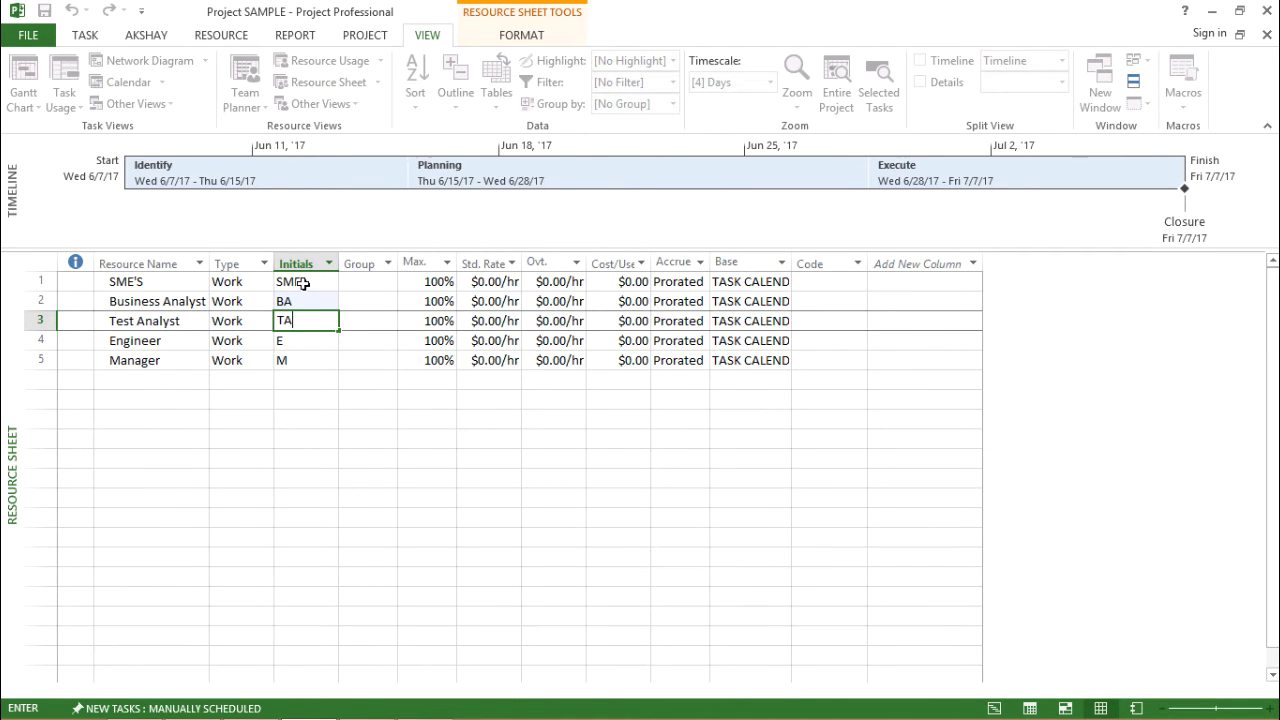
{"action": "key", "text": "Return"}
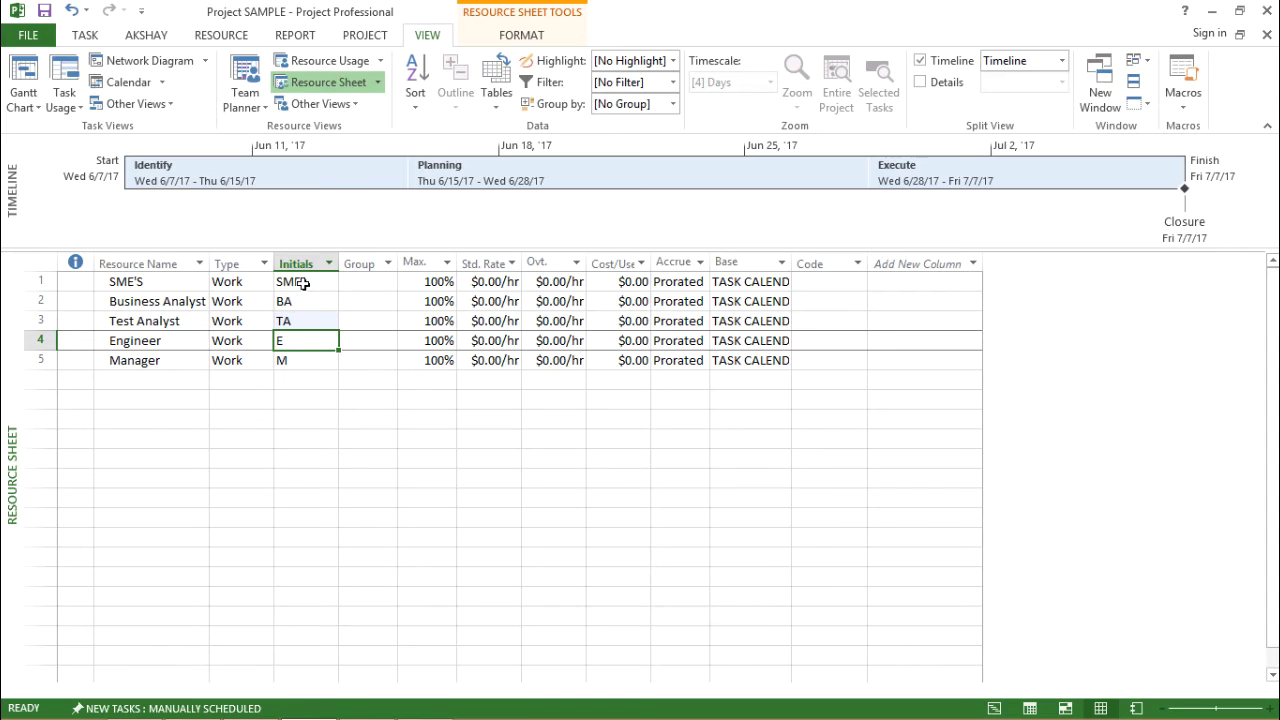
{"action": "key", "text": "Tab"}
{"action": "key", "text": "Down"}
{"action": "key", "text": "Left"}
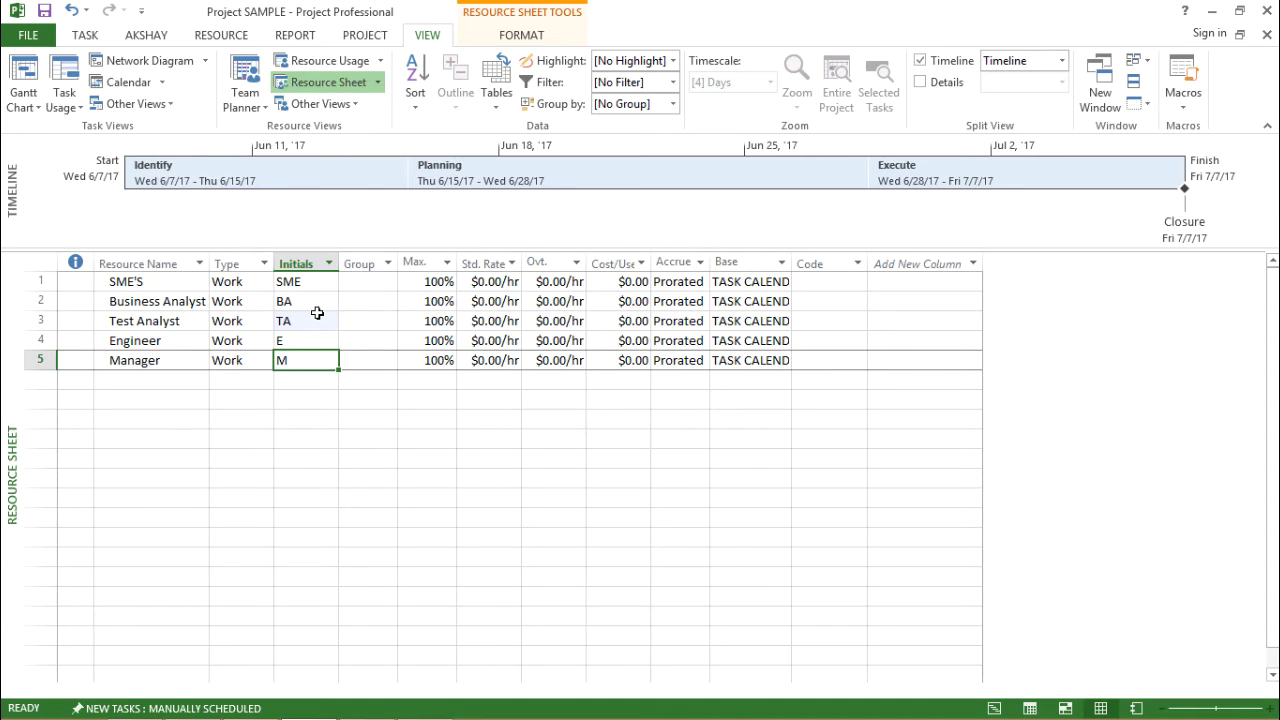
{"action": "left_click", "coordinate": [292, 302]}
{"action": "left_click", "coordinate": [298, 284]}
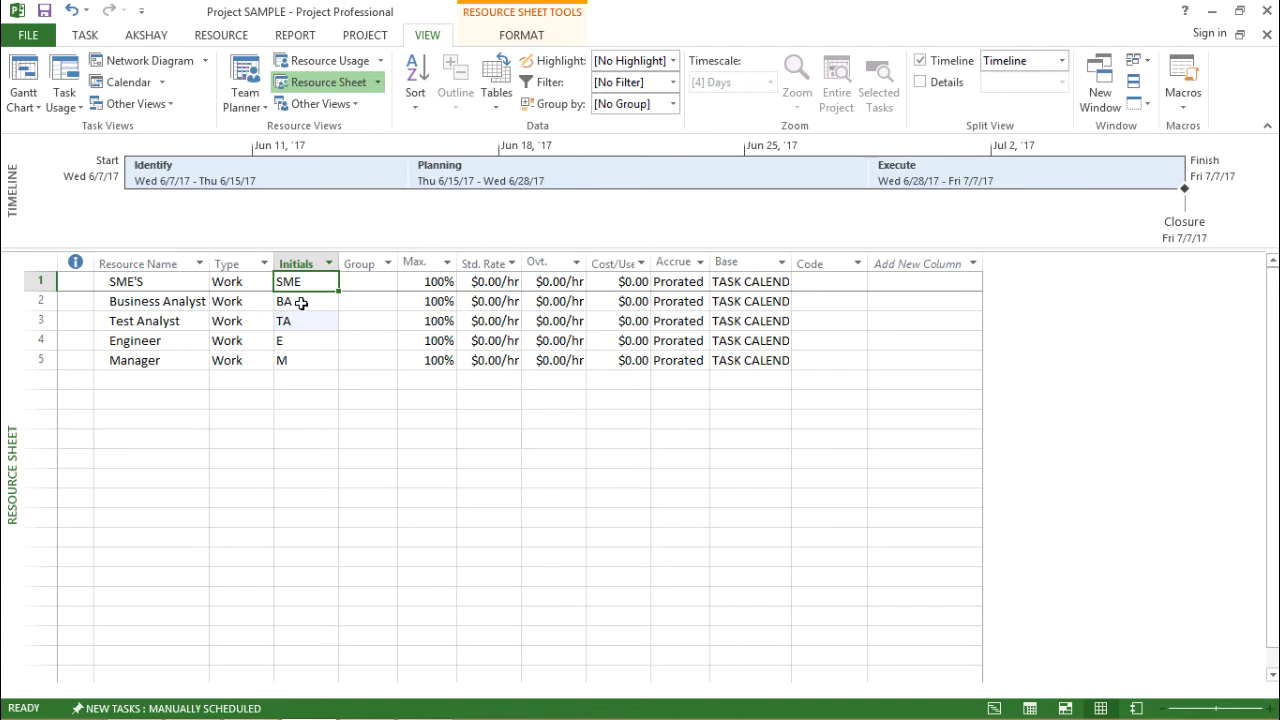
Examine the Initials, Group and Max. Units columns for the five resources
{"action": "left_click", "coordinate": [301, 303]}
{"action": "left_click", "coordinate": [298, 321]}
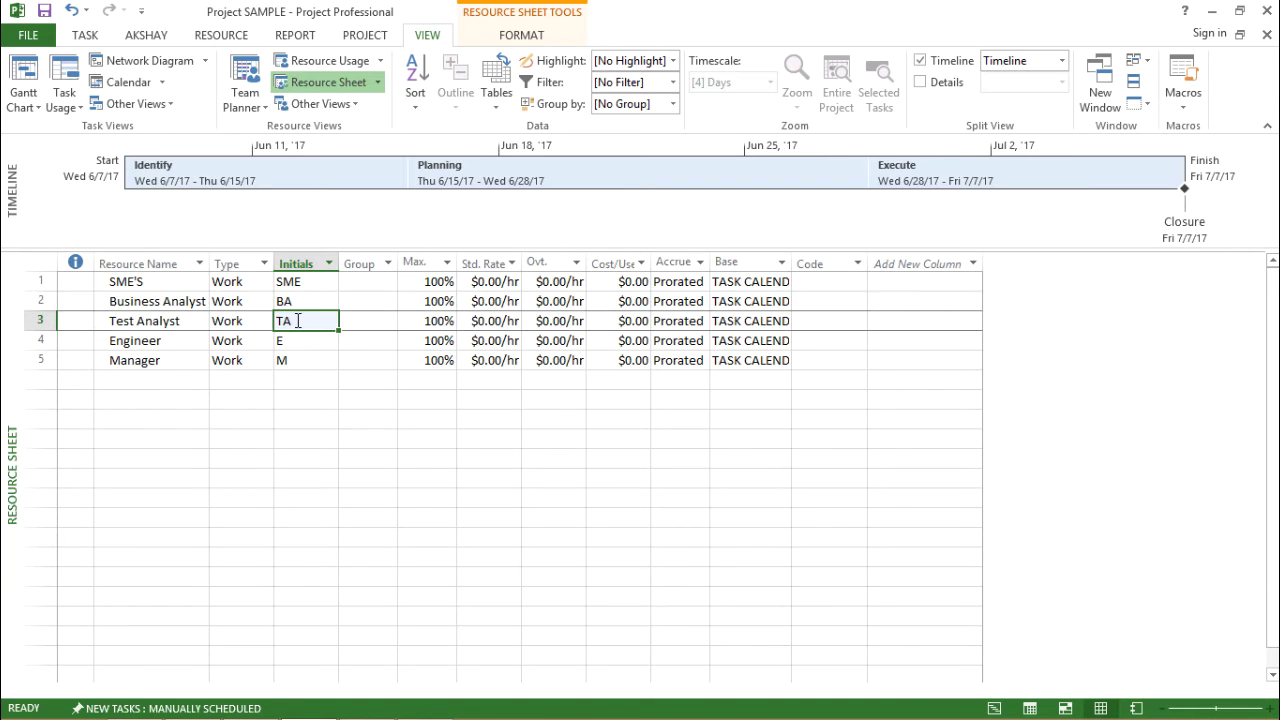
{"action": "left_click", "coordinate": [378, 284]}
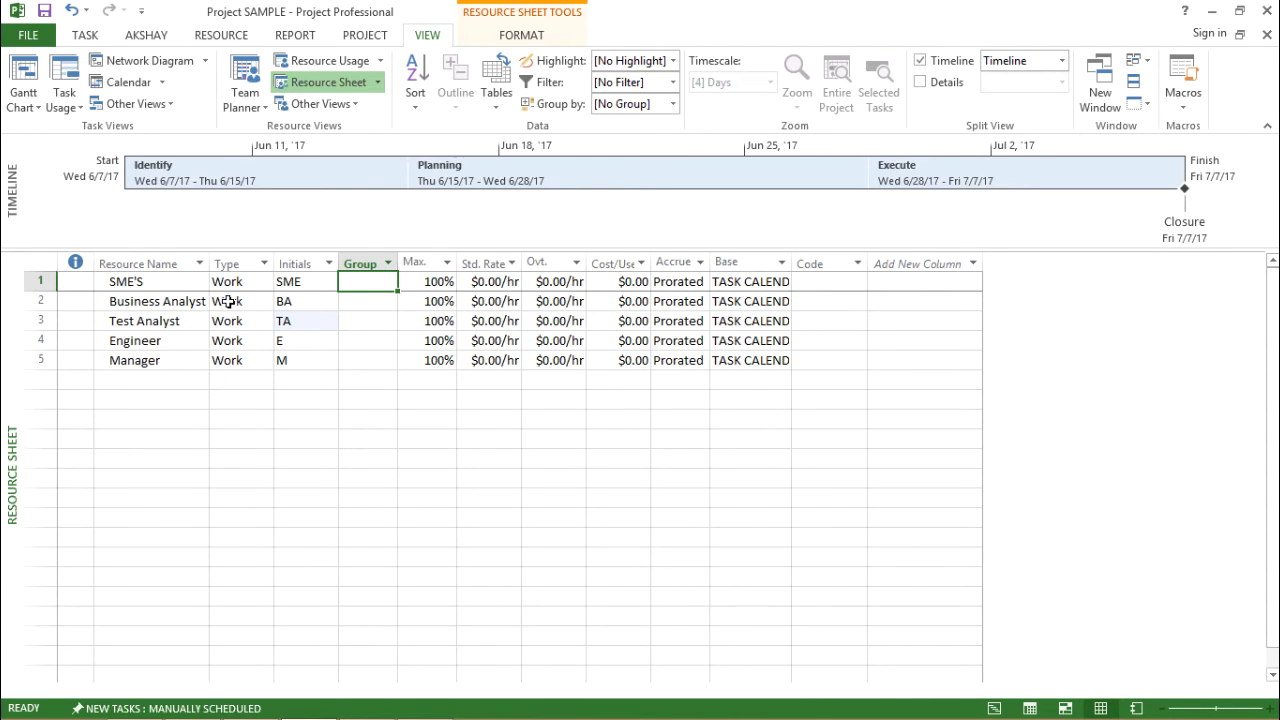
{"action": "left_click", "coordinate": [370, 301]}
{"action": "left_click", "coordinate": [367, 322]}
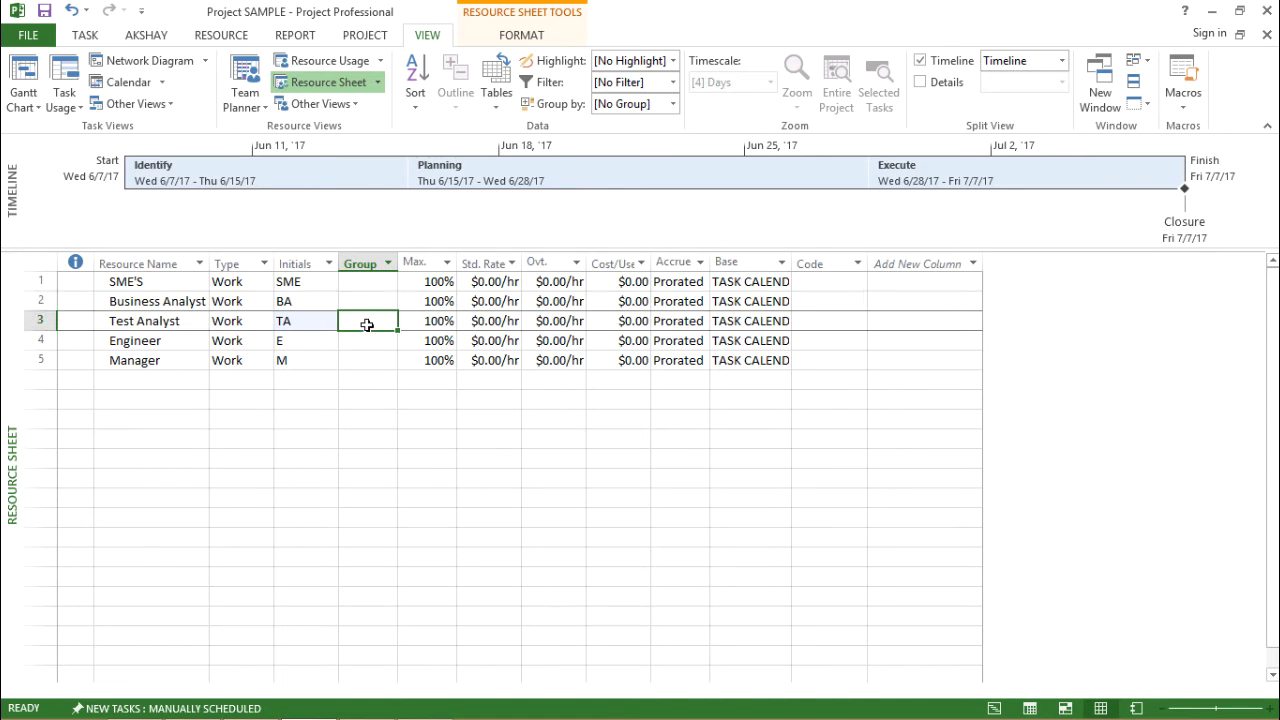
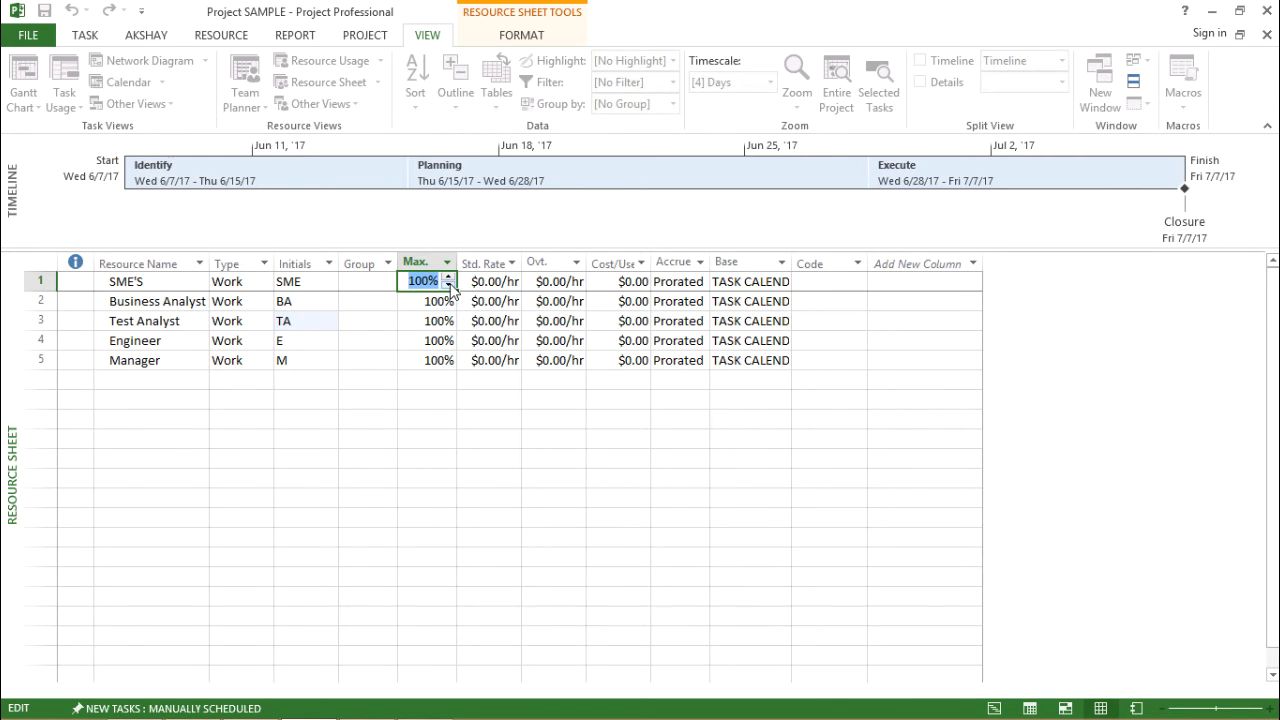
{"action": "left_click", "coordinate": [426, 379]}
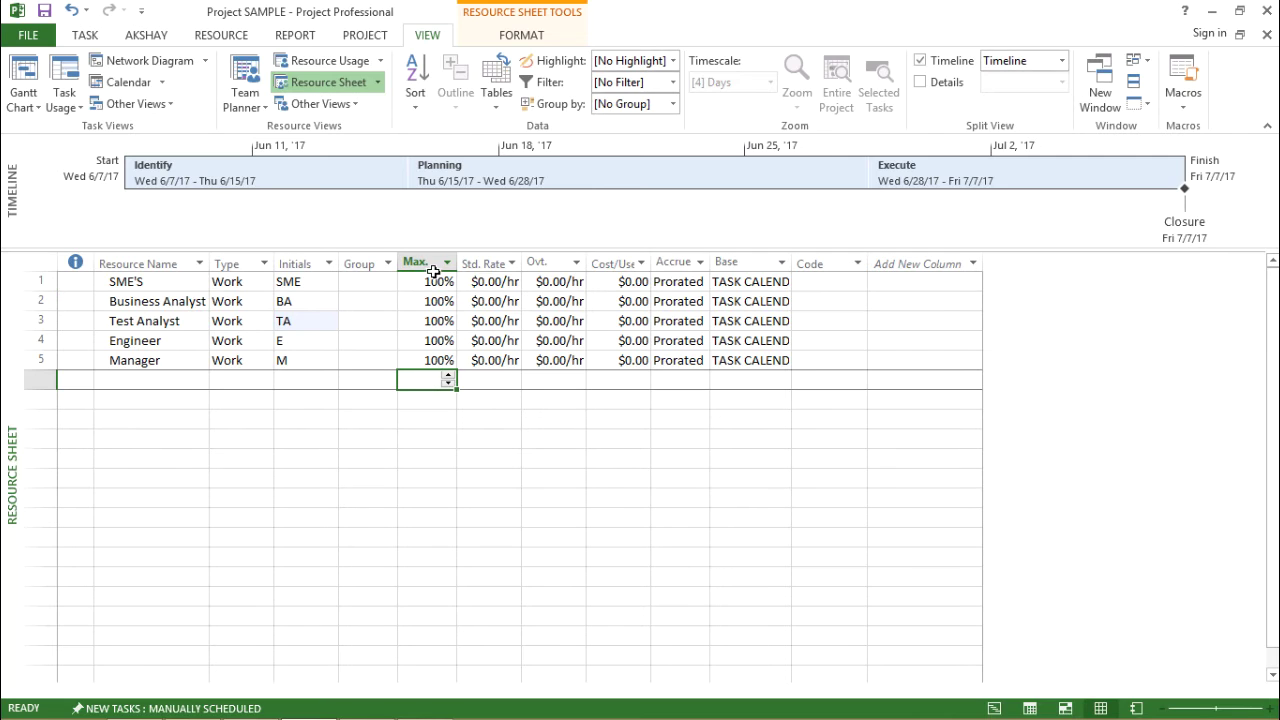
{"action": "left_click_drag", "start_coordinate": [424, 283], "coordinate": [433, 346]}
{"action": "left_click", "coordinate": [421, 381]}
{"action": "left_click_drag", "start_coordinate": [433, 281], "coordinate": [441, 360]}
{"action": "left_click", "coordinate": [427, 386]}
Change the project's scheduling options so that assignment units are shown as Decimal
{"action": "left_click", "coordinate": [48, 38]}
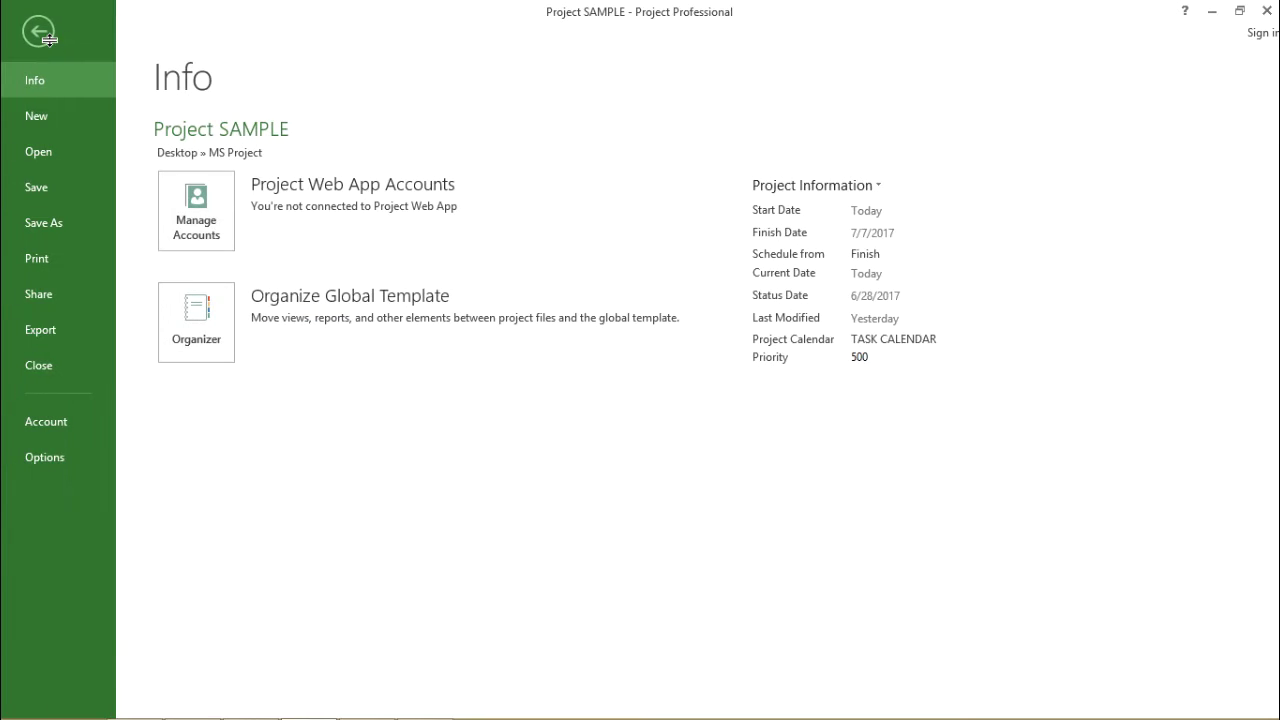
{"action": "left_click", "coordinate": [82, 455]}
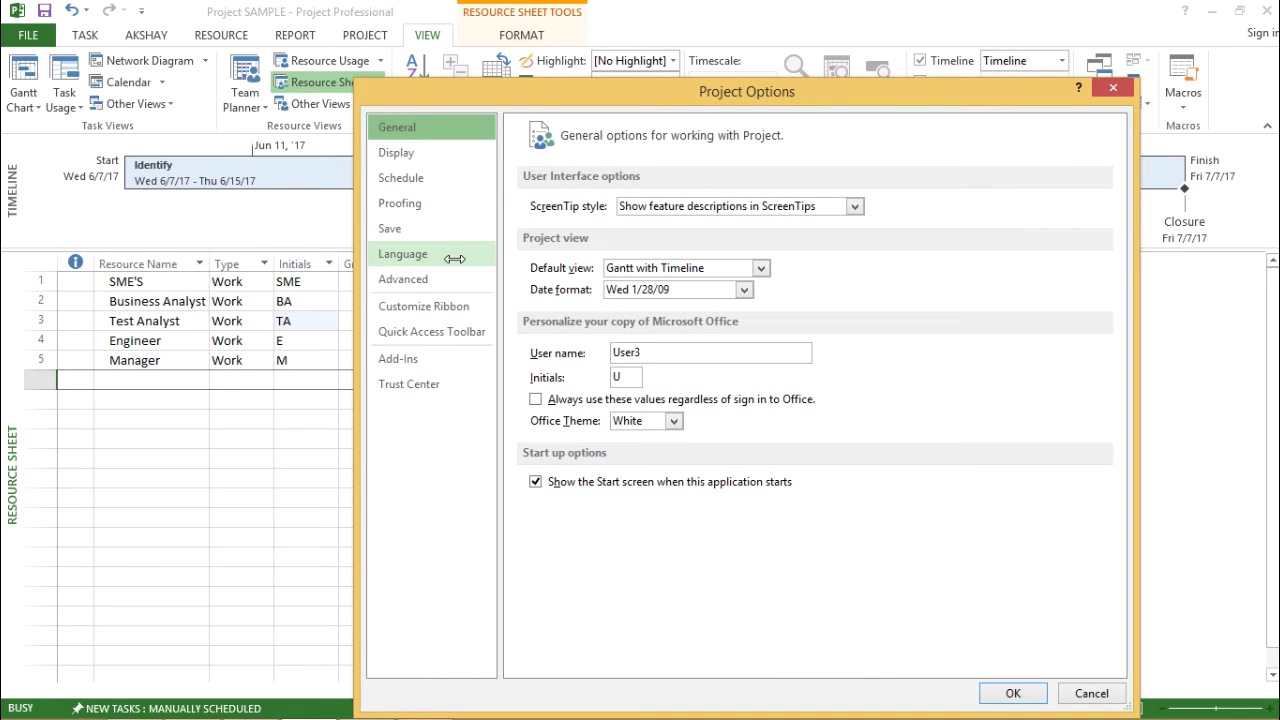
{"action": "left_click", "coordinate": [443, 180]}
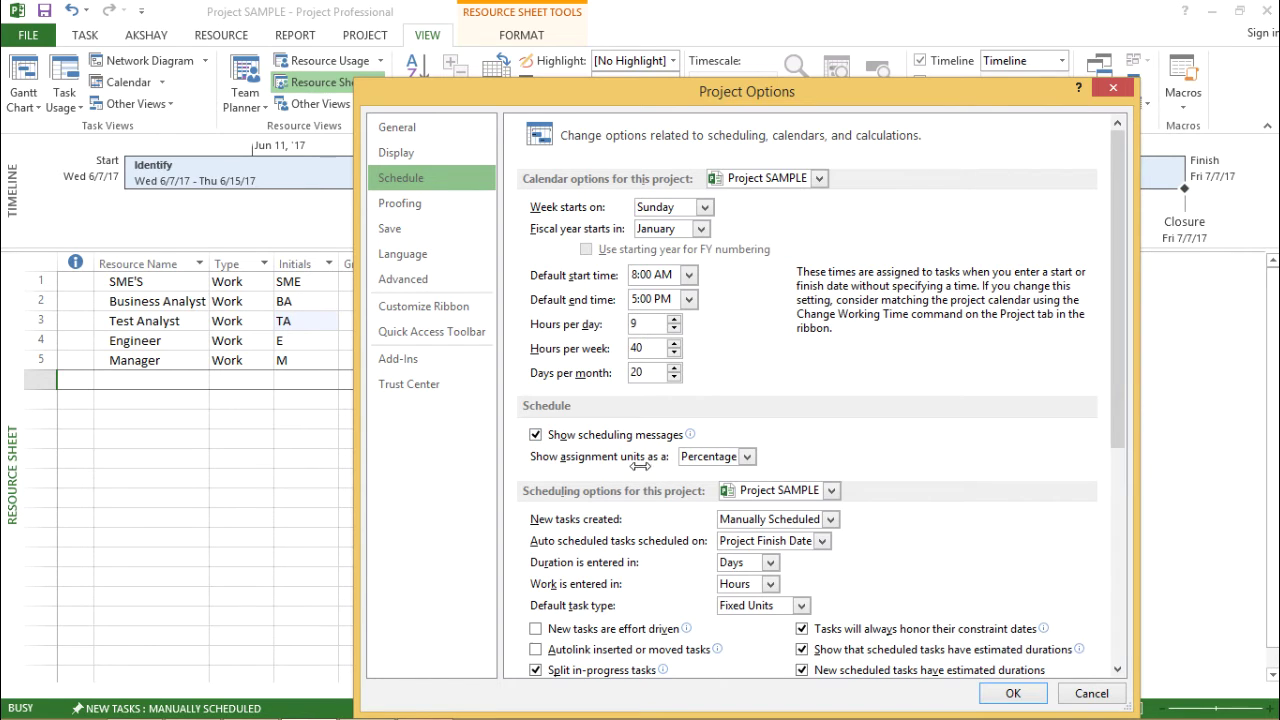
{"action": "left_click", "coordinate": [747, 456]}
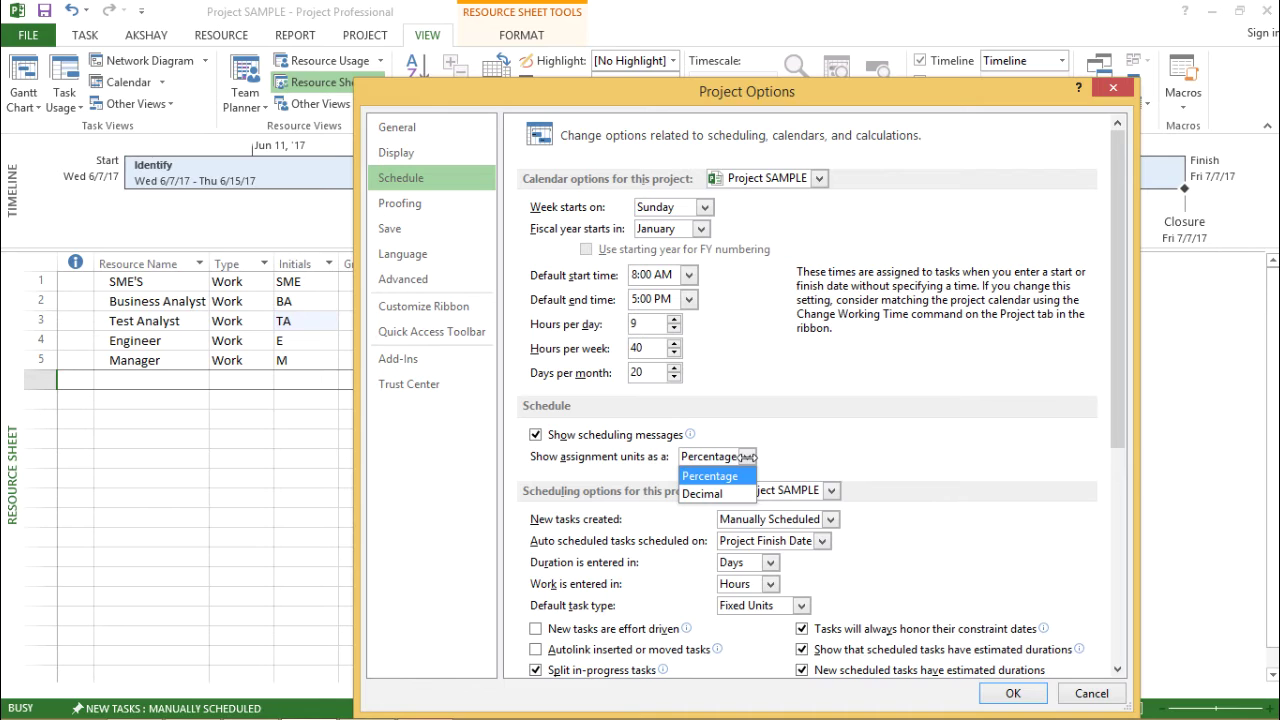
{"action": "left_click", "coordinate": [735, 490]}
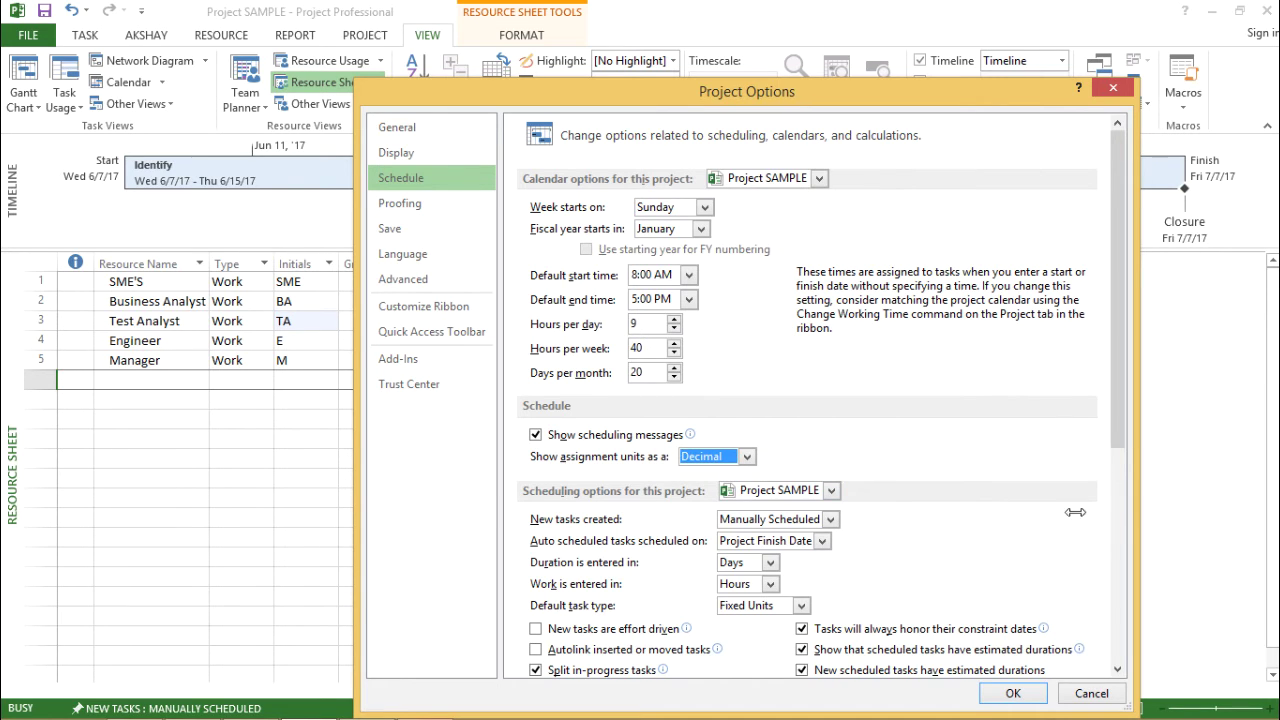
{"action": "left_click", "coordinate": [1016, 691]}
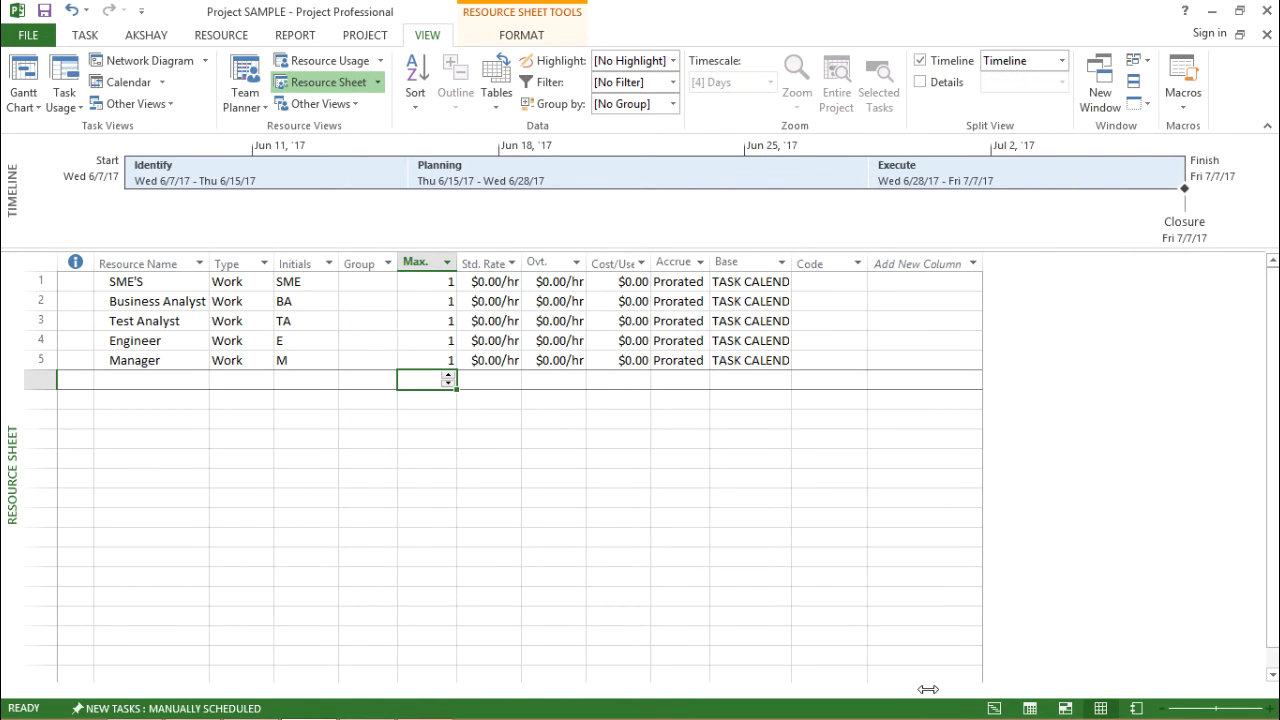
Set the maximum units of the SME'S resource to 2 and those of Business Analyst to 3
{"action": "left_click", "coordinate": [452, 282]}
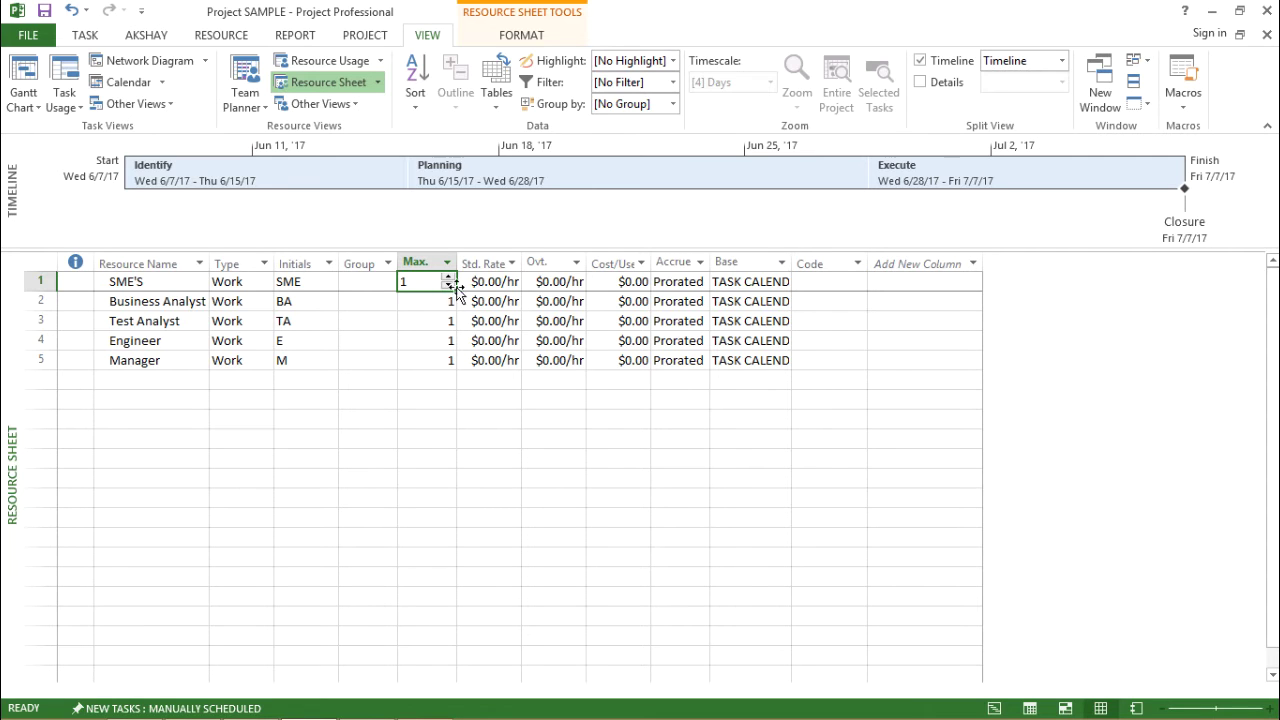
{"action": "left_click", "coordinate": [448, 278]}
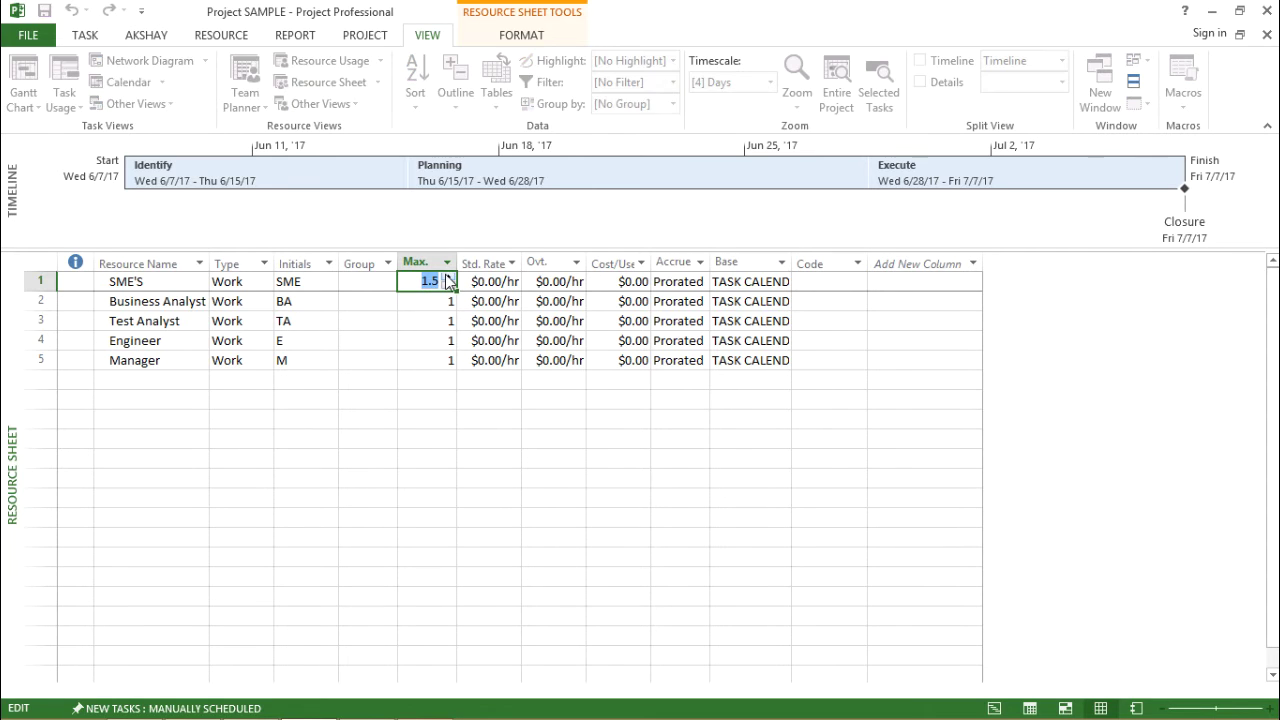
{"action": "left_click", "coordinate": [448, 277]}
{"action": "left_click", "coordinate": [408, 300]}
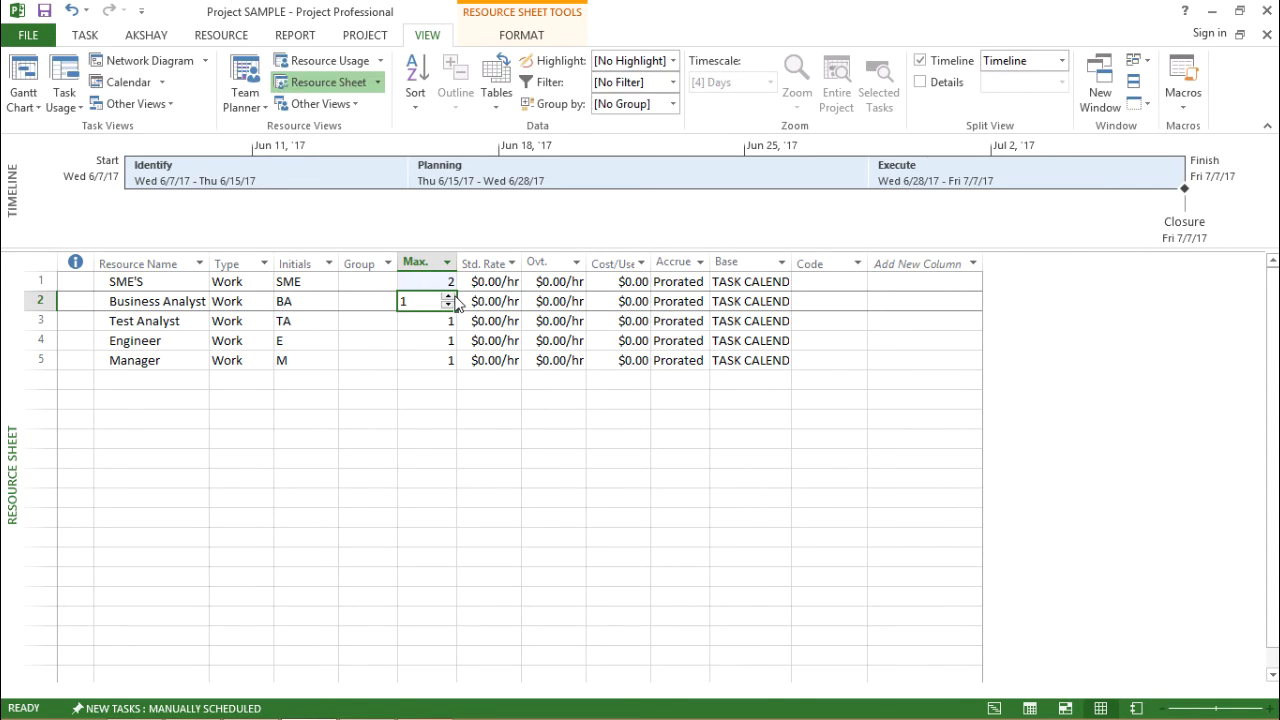
{"action": "left_click", "coordinate": [448, 297]}
{"action": "left_click", "coordinate": [448, 297]}
{"action": "left_click", "coordinate": [448, 297]}
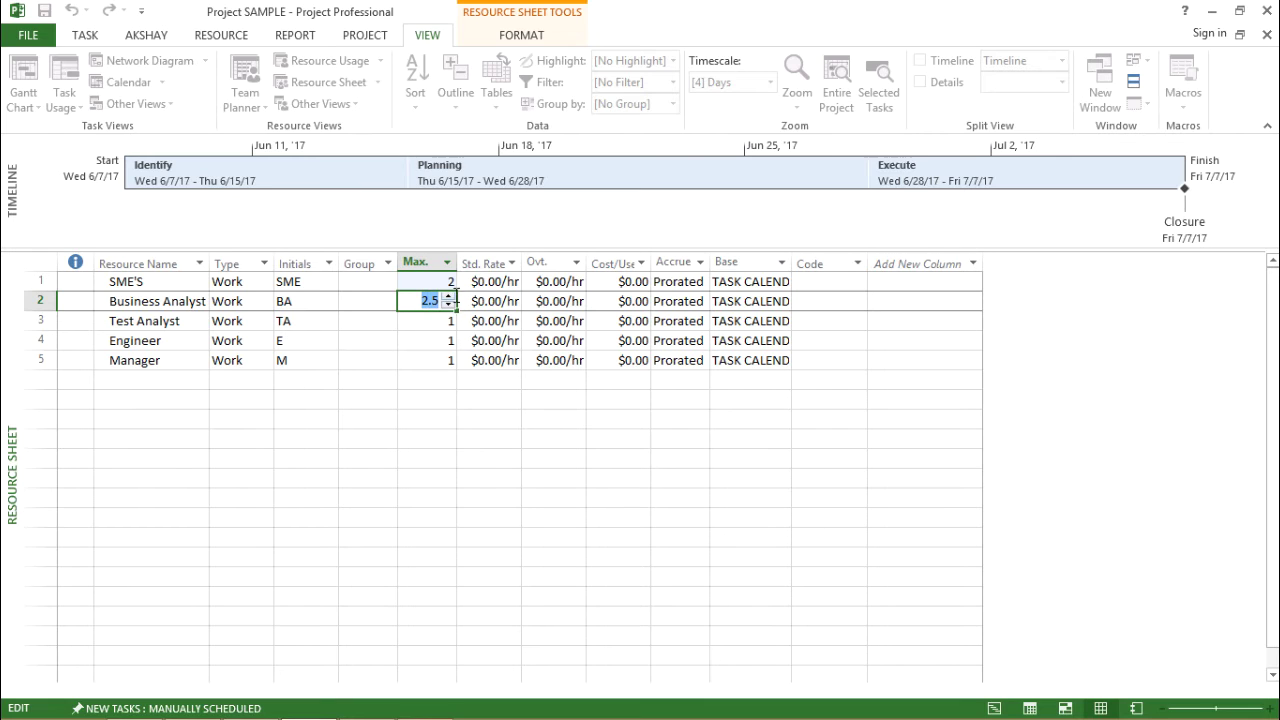
{"action": "left_click", "coordinate": [449, 297]}
{"action": "left_click", "coordinate": [424, 328]}
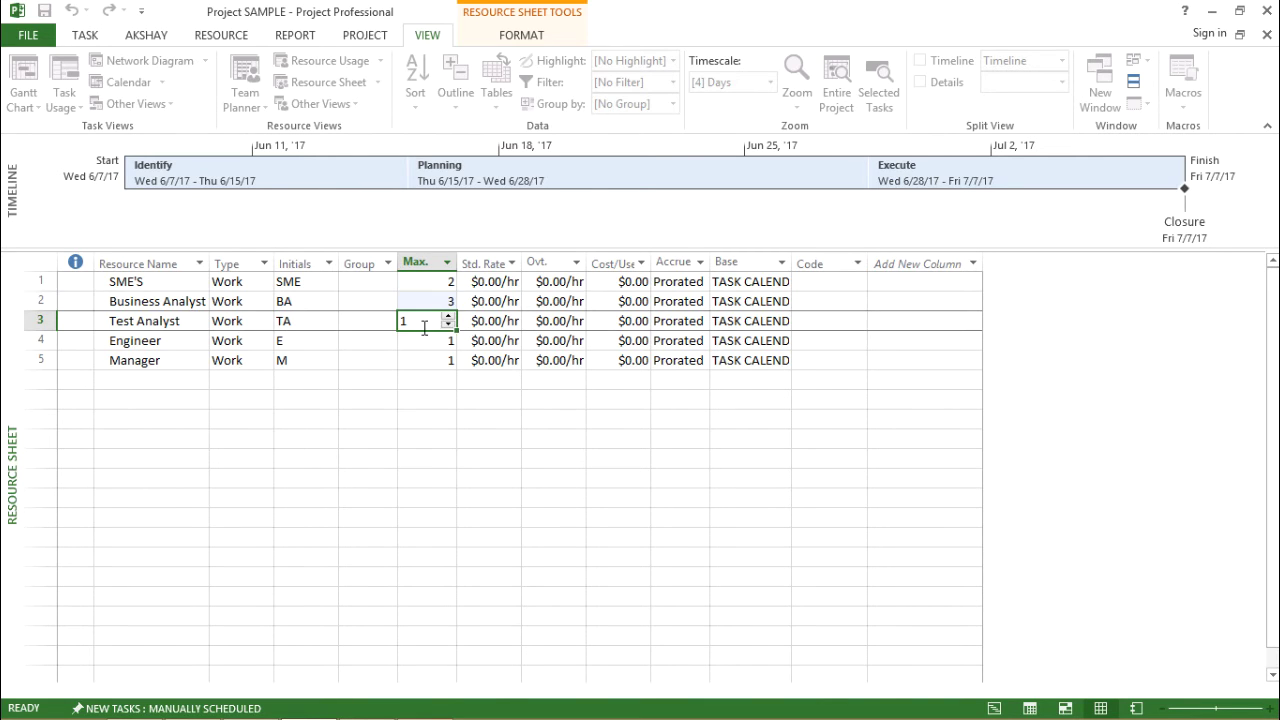
{"action": "left_click", "coordinate": [424, 341]}
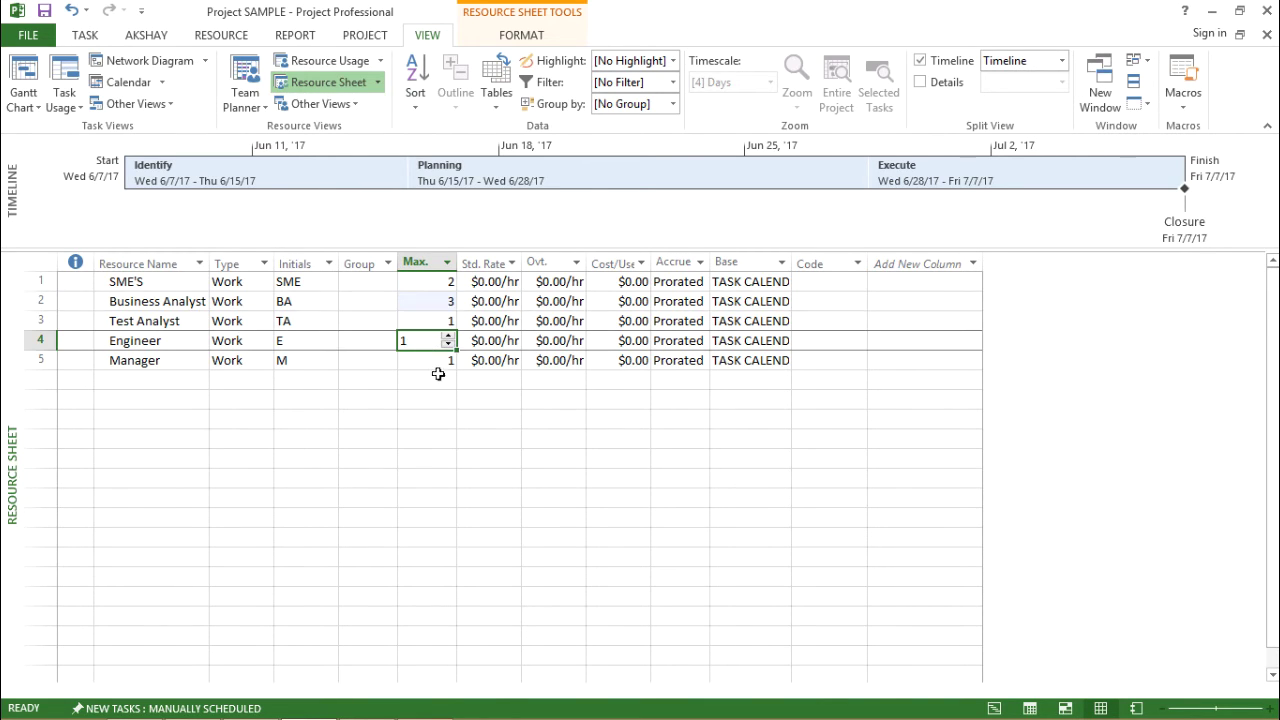
{"action": "left_click", "coordinate": [438, 374]}
{"action": "left_click", "coordinate": [437, 362]}
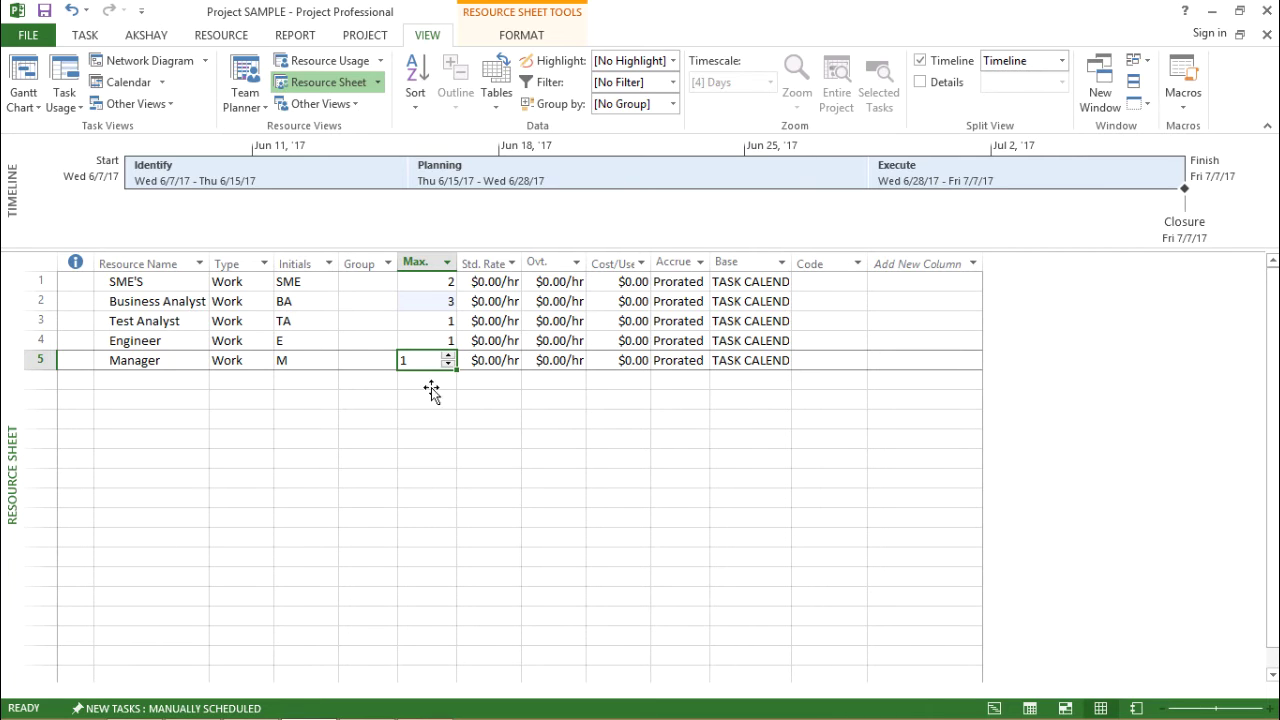
Set the standard rate of the SME'S resource to $5.00/hr and that of Business Analyst to $7.00/hr
{"action": "left_click", "coordinate": [491, 281]}
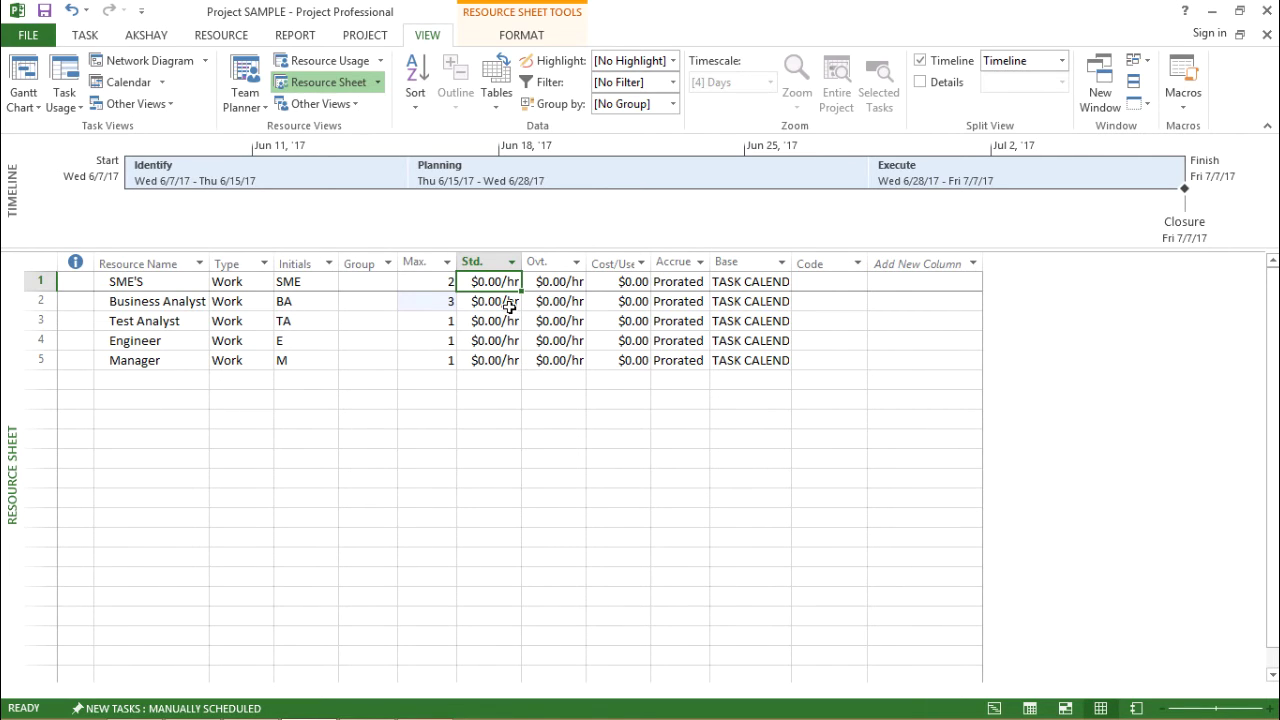
{"action": "left_click", "coordinate": [157, 279]}
{"action": "left_click", "coordinate": [500, 281]}
{"action": "type", "text": "5"}
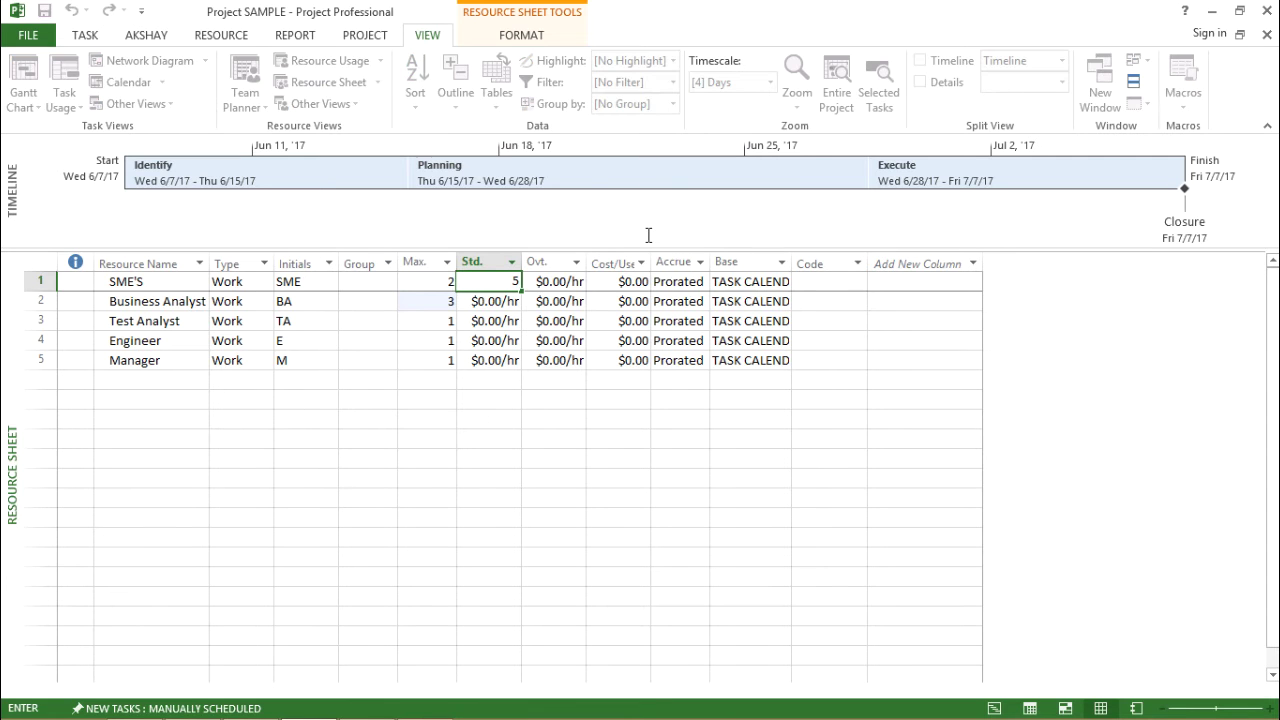
{"action": "key", "text": "Return"}
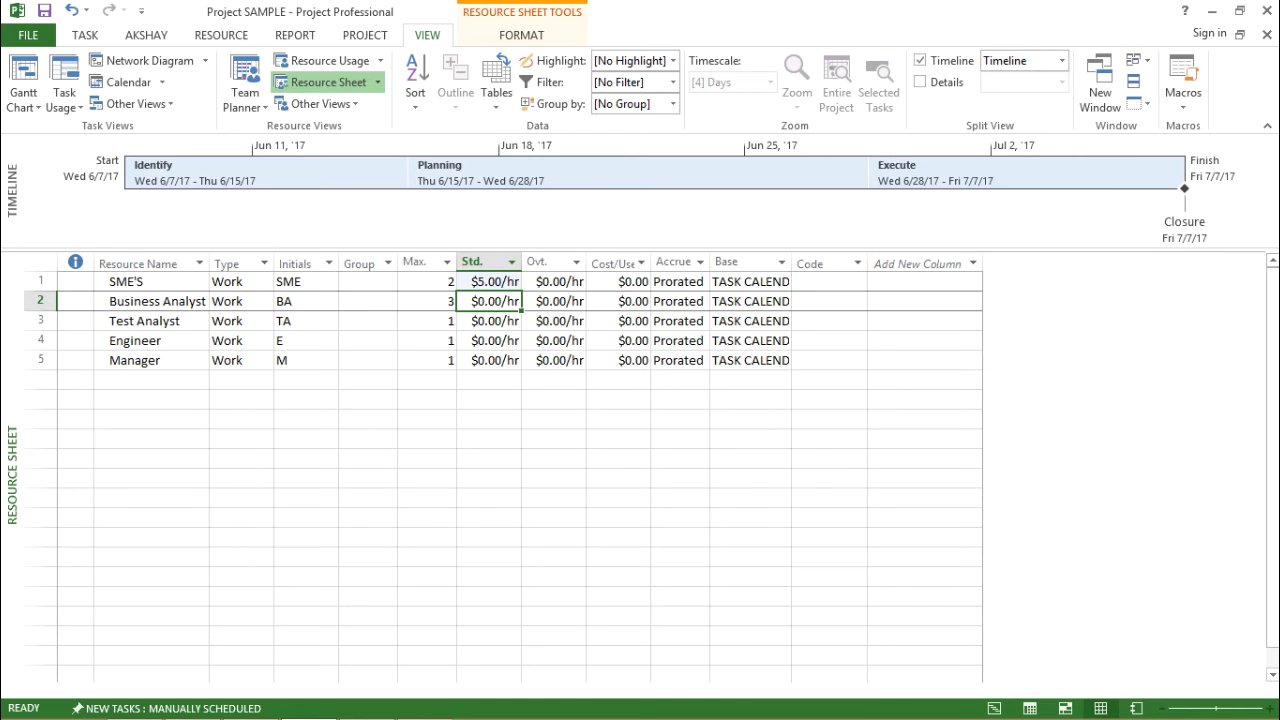
{"action": "type", "text": "7"}
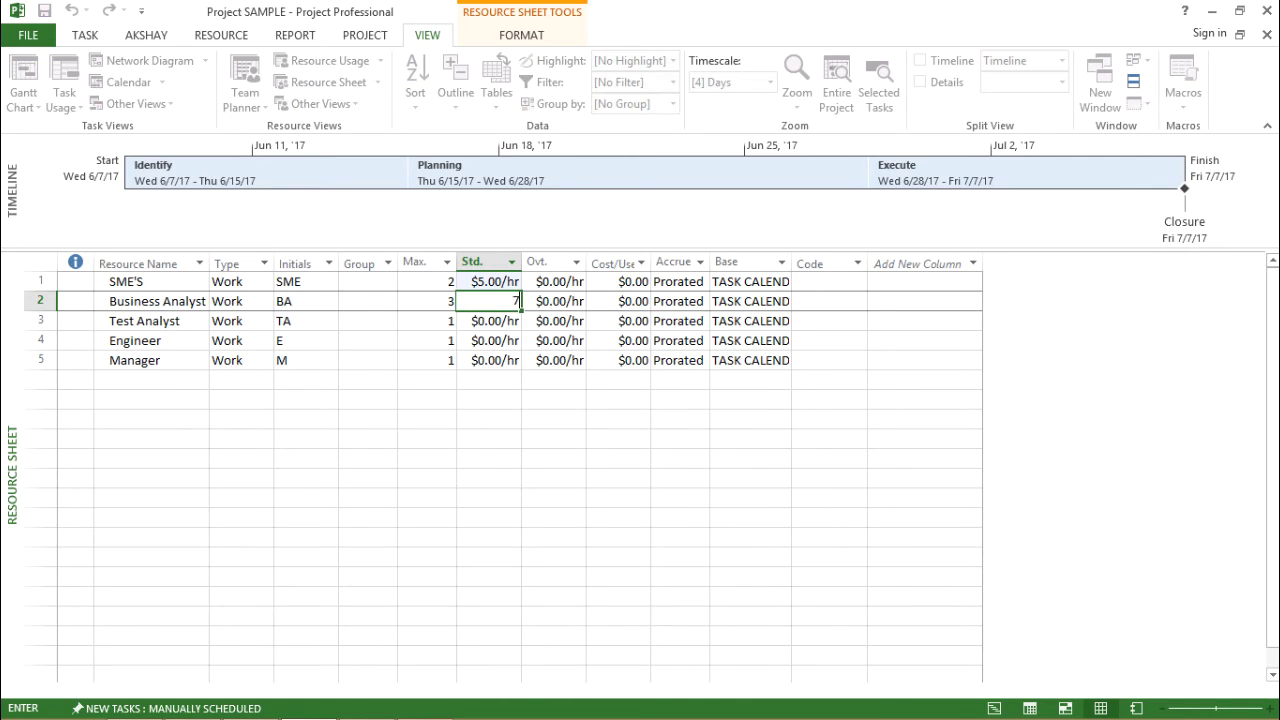
{"action": "key", "text": "Return"}
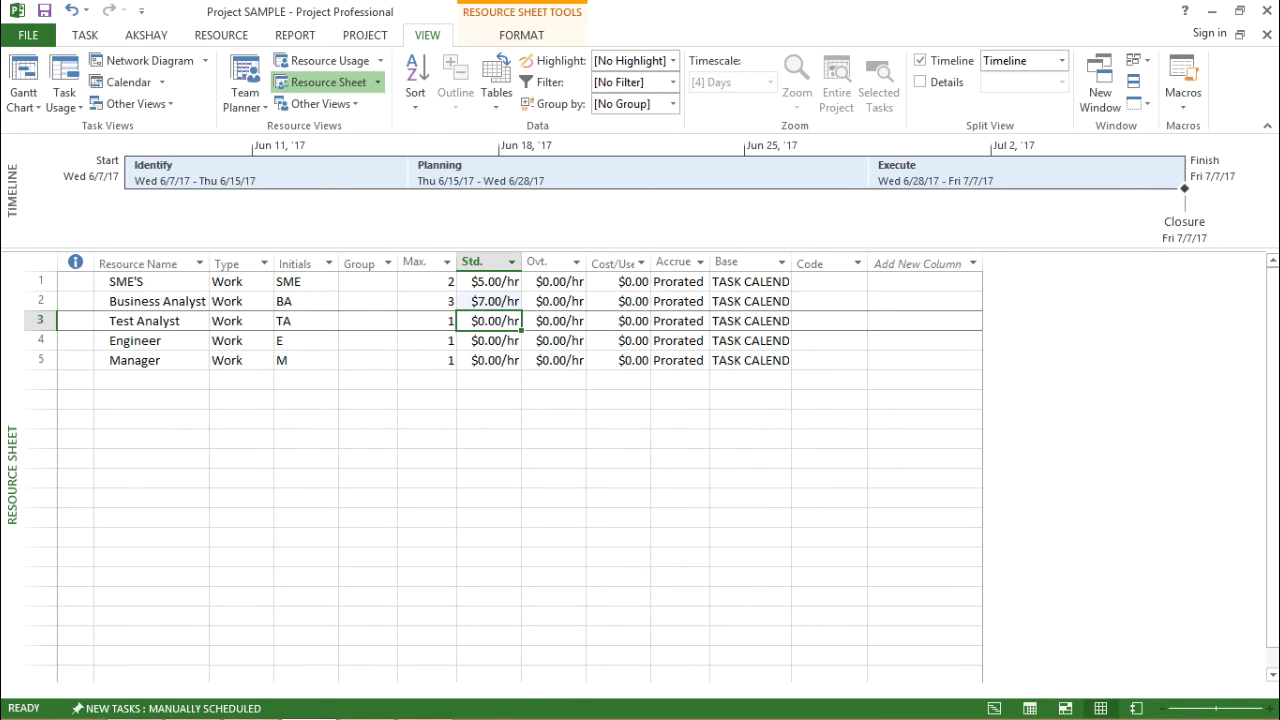
Set the standard rates to $6.00/hr for Test Analyst, $4.00/hr for Engineer and $8.00/hr for Manager
{"action": "type", "text": "6"}
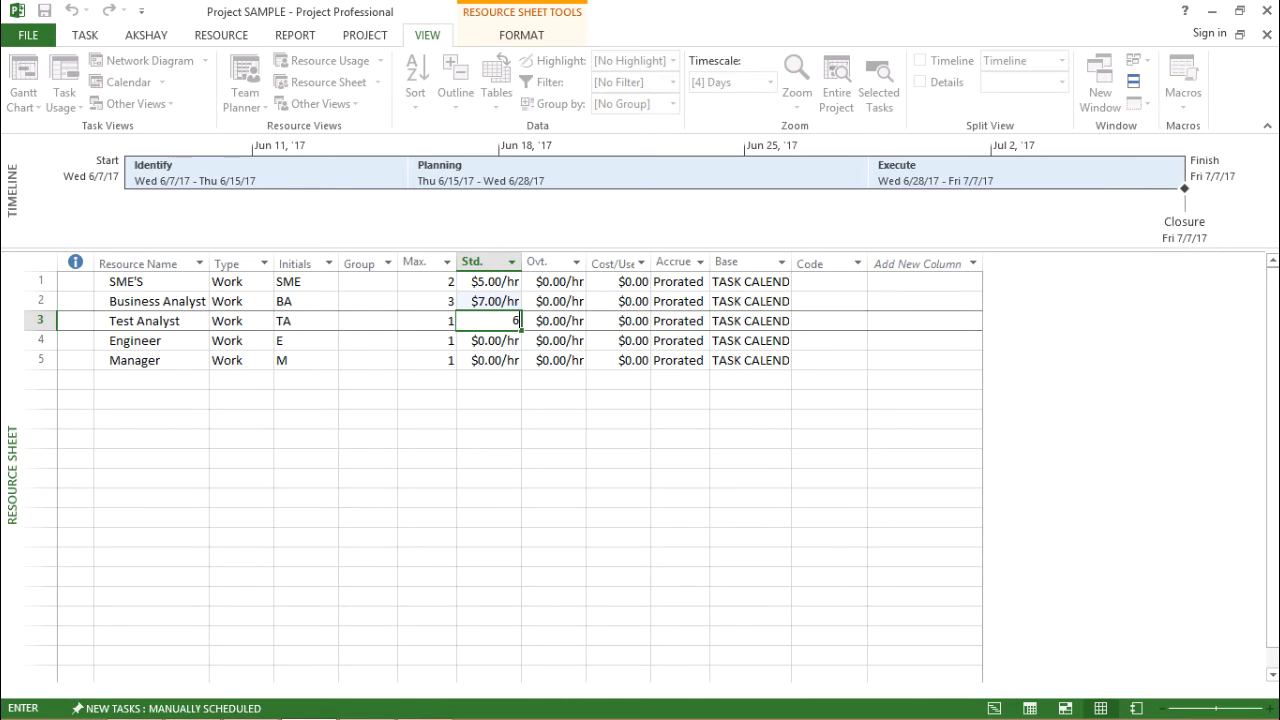
{"action": "key", "text": "Return"}
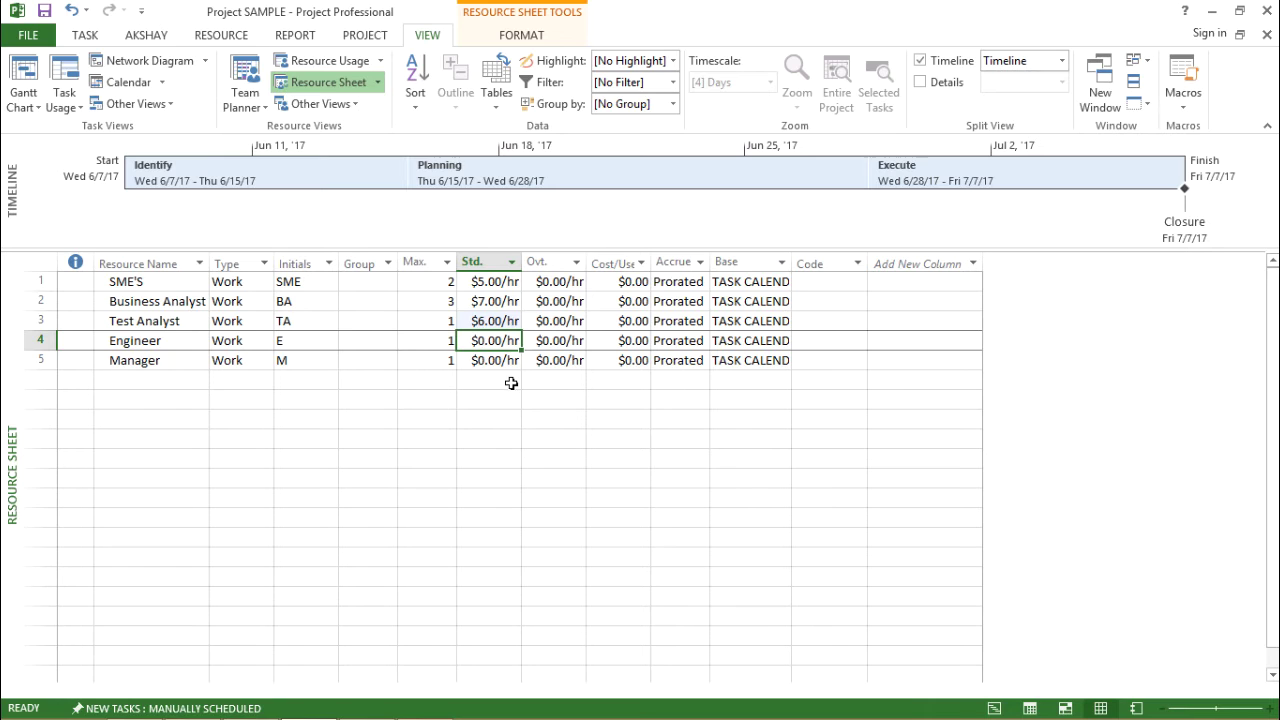
{"action": "type", "text": "4"}
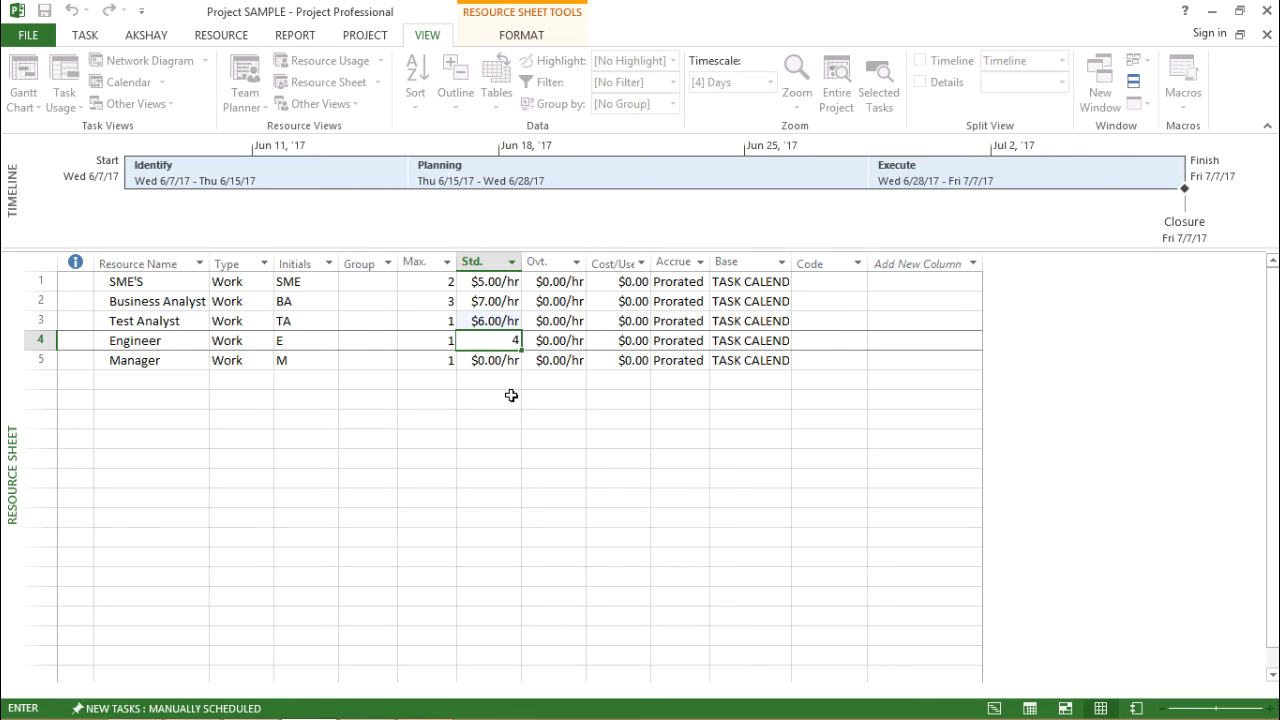
{"action": "key", "text": "Return"}
{"action": "type", "text": "8"}
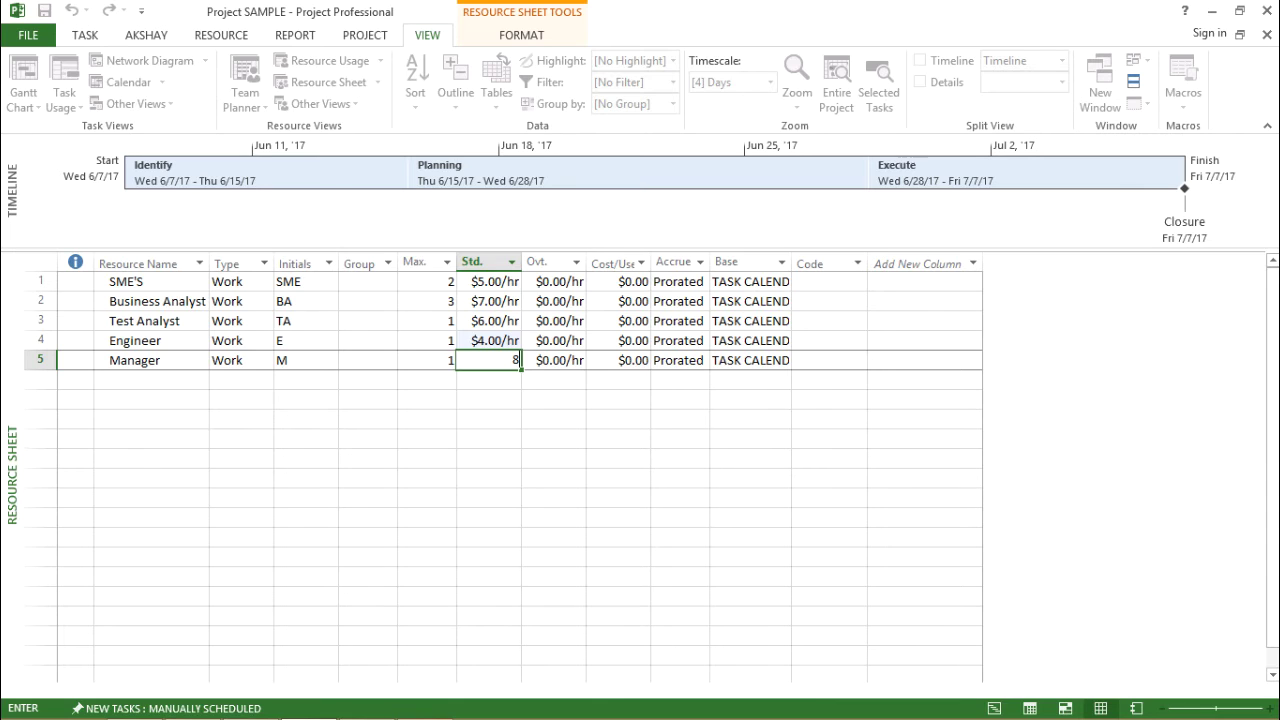
{"action": "key", "text": "Return"}
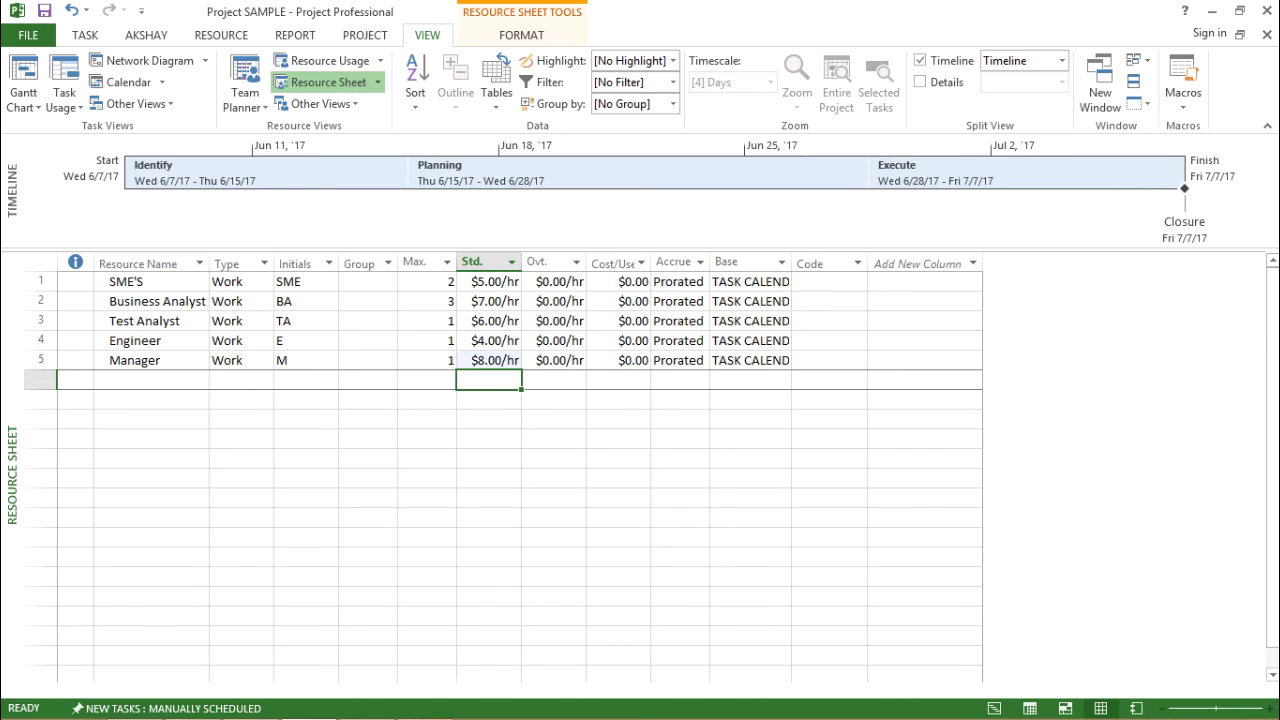
{"action": "left_click", "coordinate": [489, 321]}
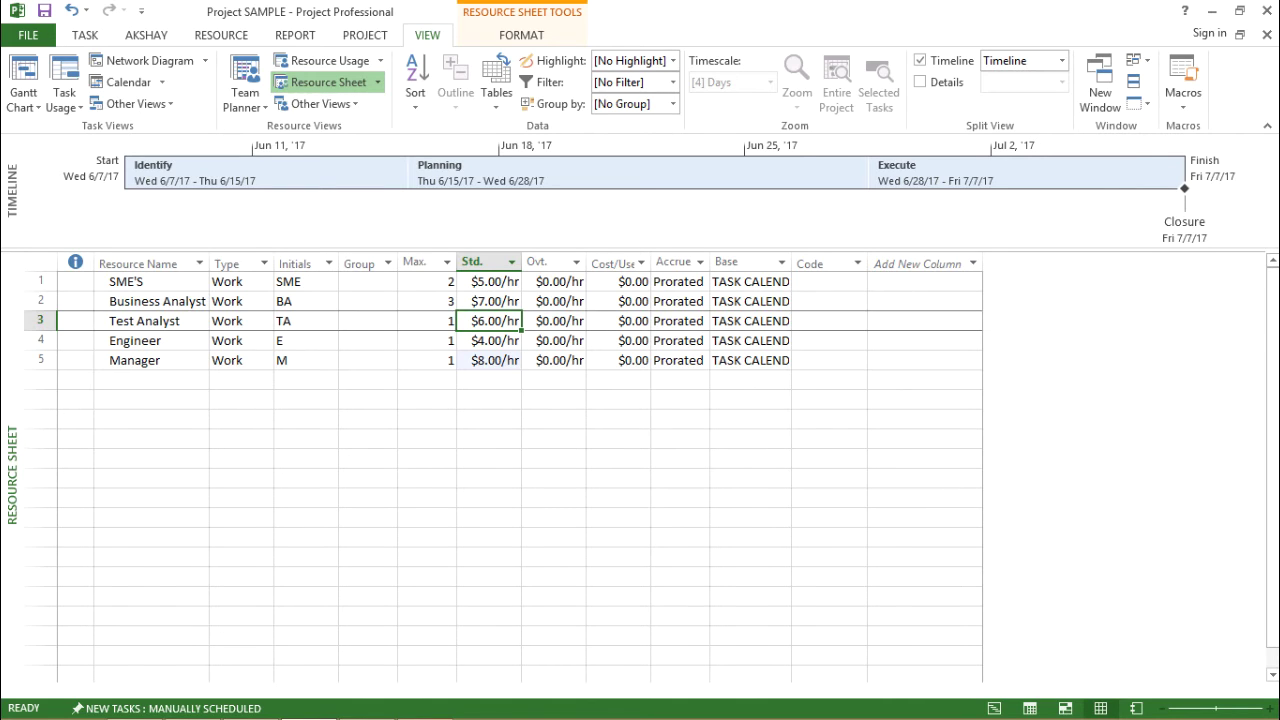
{"action": "left_click_drag", "start_coordinate": [489, 282], "coordinate": [489, 360]}
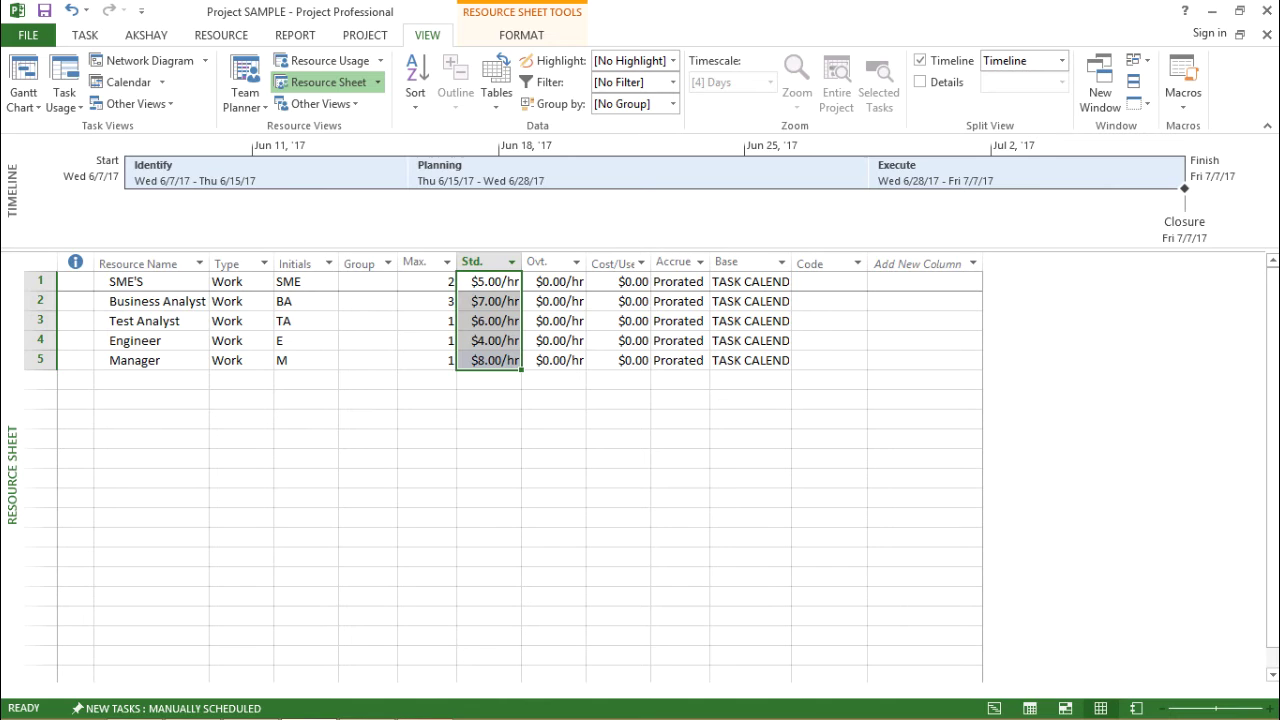
{"action": "left_click", "coordinate": [427, 419]}
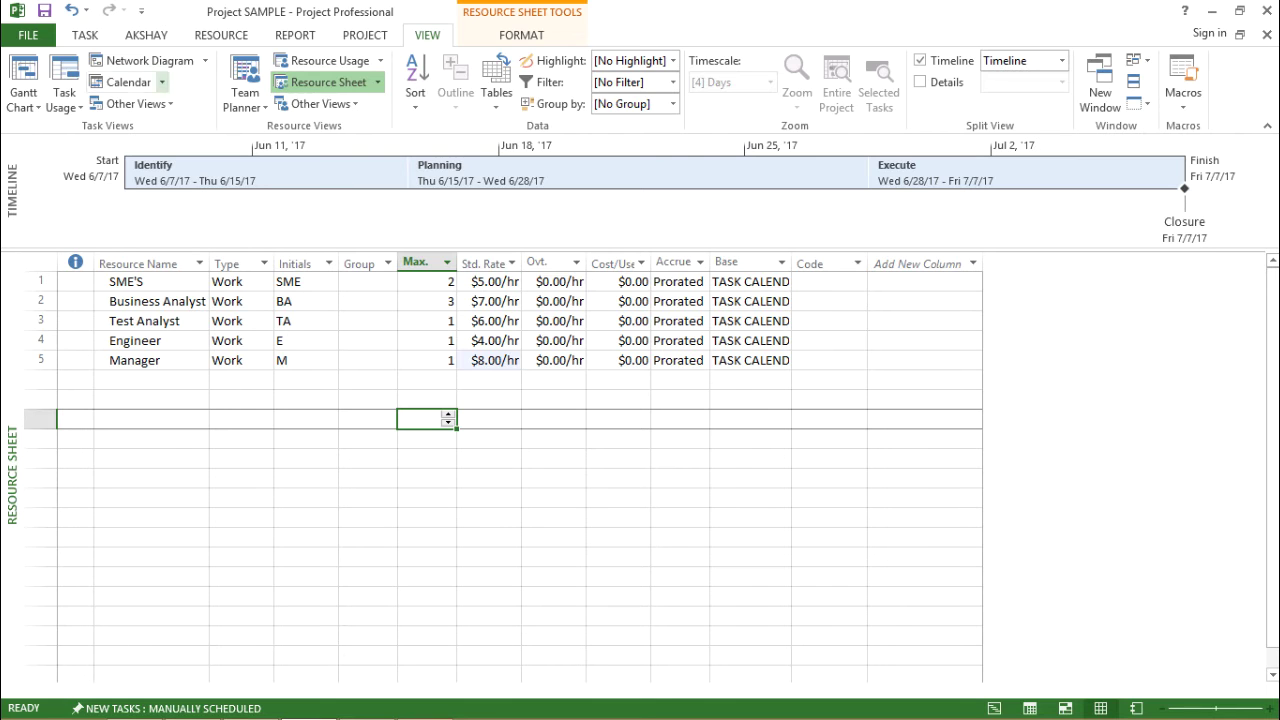
Change the project's display currency to INR in the project options
{"action": "left_click", "coordinate": [28, 35]}
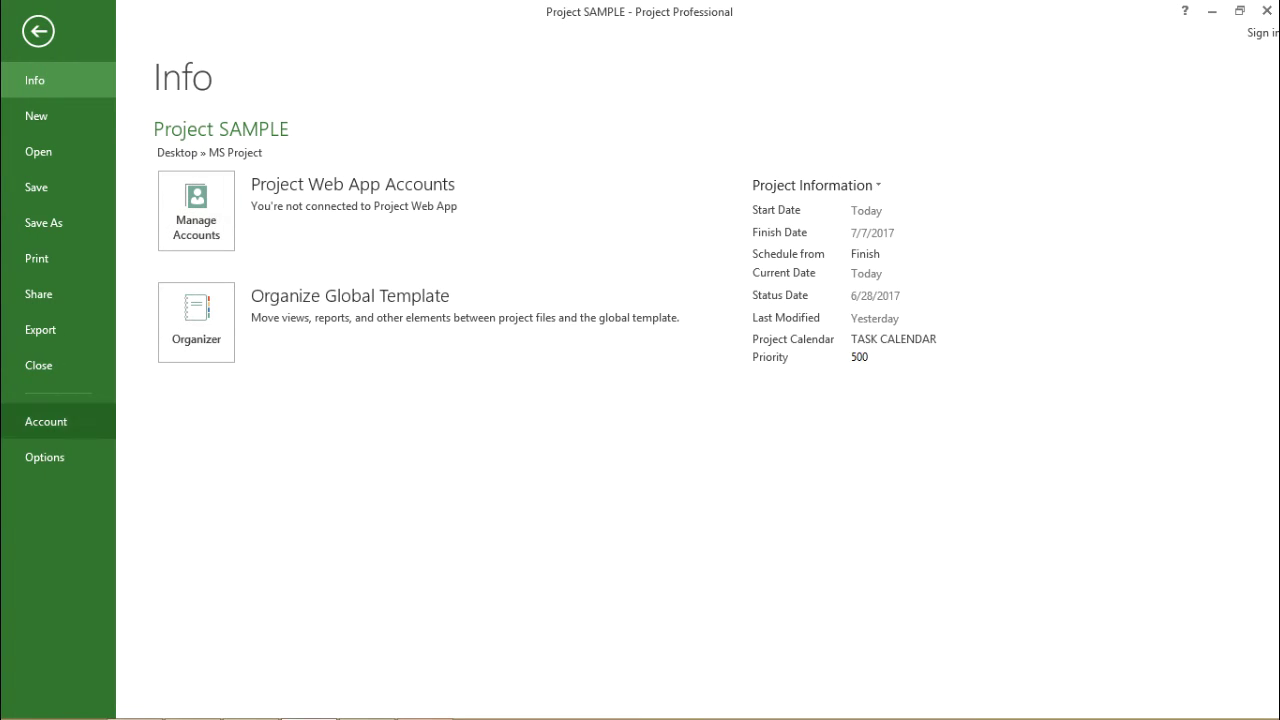
{"action": "left_click", "coordinate": [44, 457]}
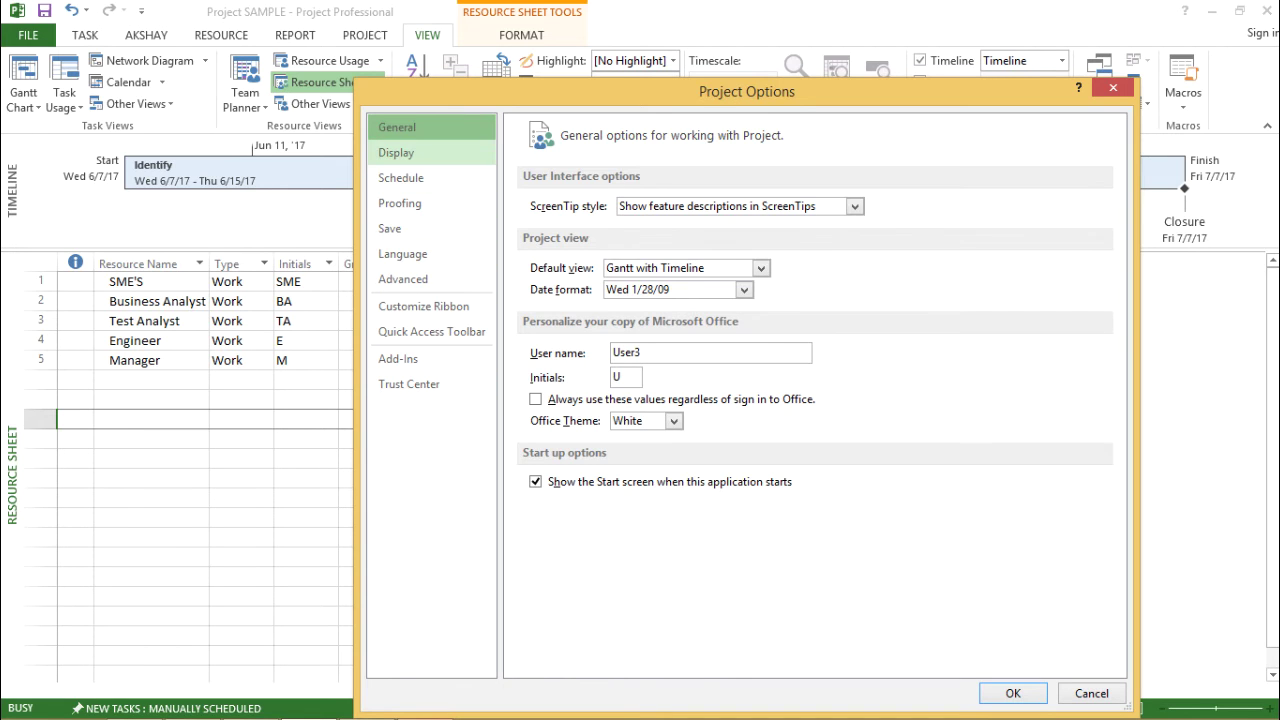
{"action": "left_click", "coordinate": [396, 152]}
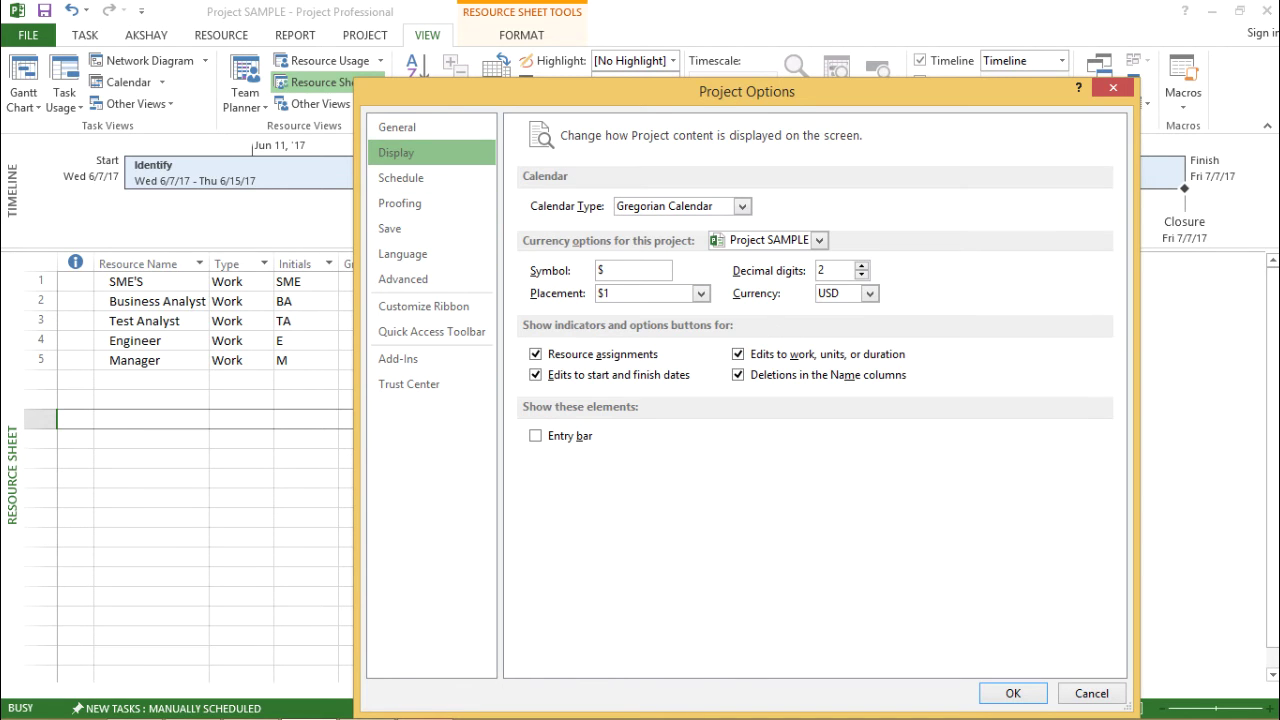
{"action": "left_click", "coordinate": [869, 293]}
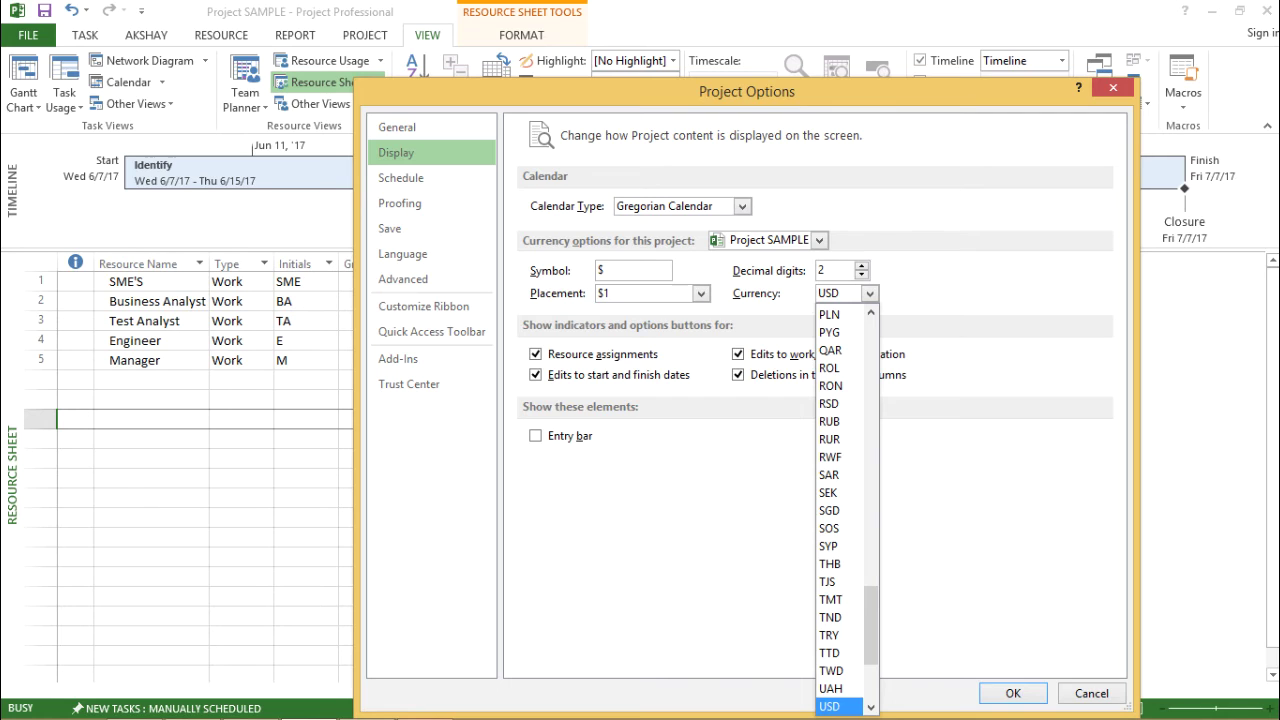
{"action": "scroll", "coordinate": [845, 510], "scroll_direction": "up", "scroll_amount": 8}
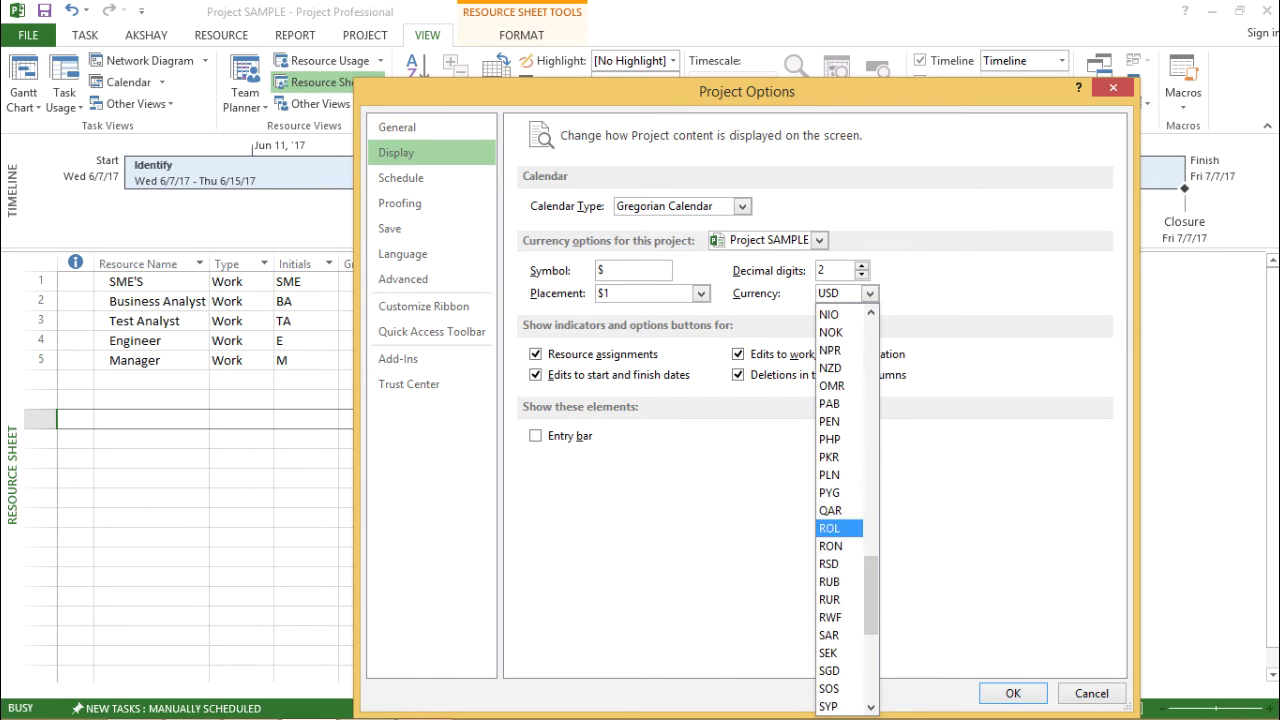
{"action": "scroll", "coordinate": [845, 510], "scroll_direction": "up", "scroll_amount": 4}
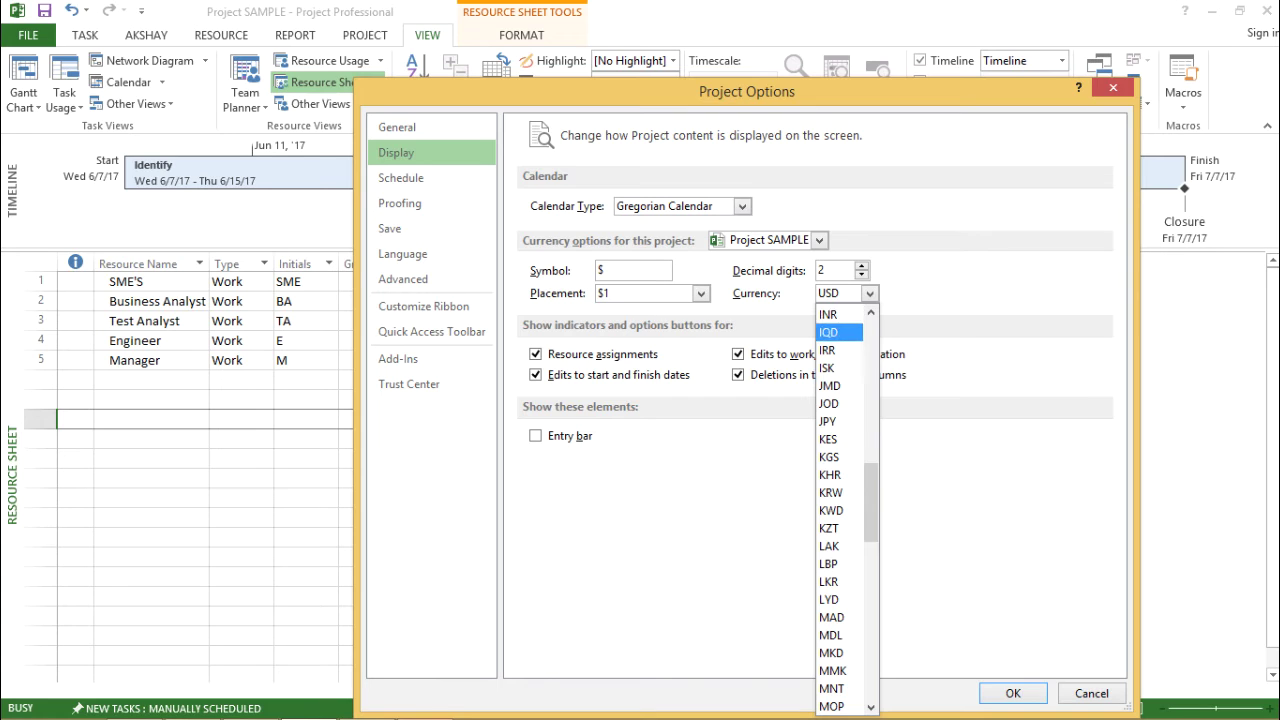
{"action": "left_click", "coordinate": [838, 316]}
{"action": "type", "text": "INR"}
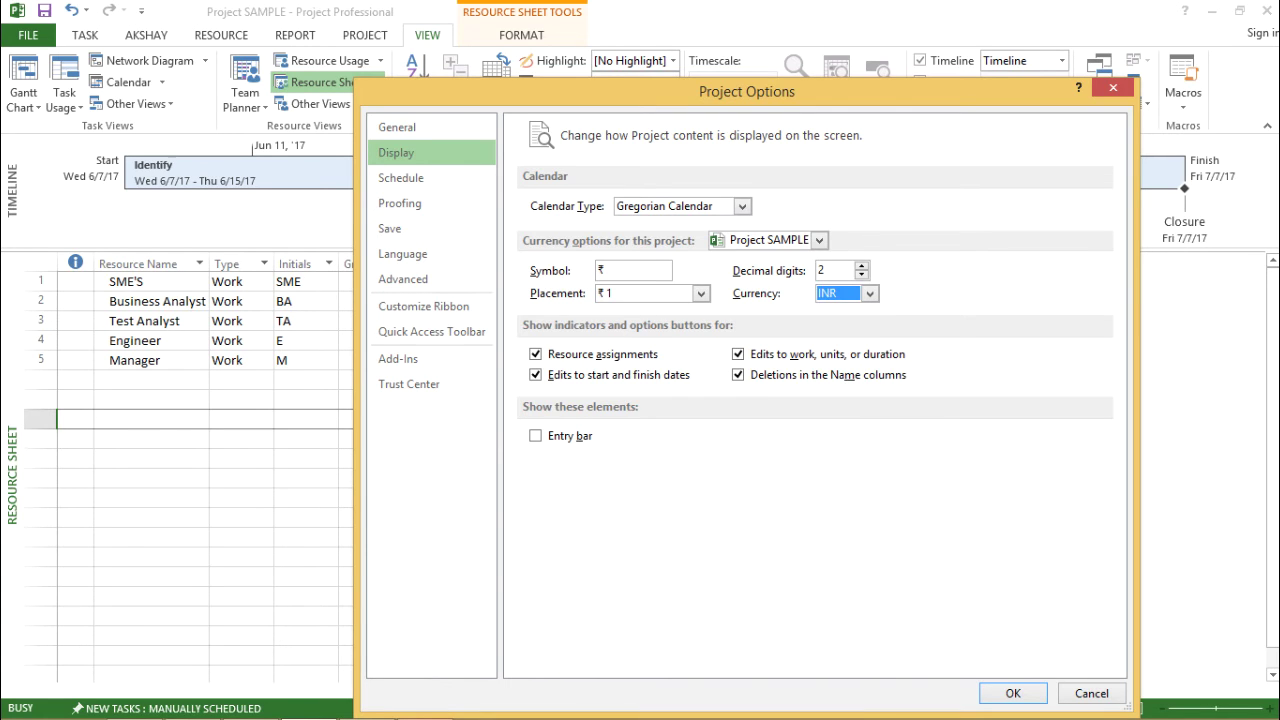
{"action": "left_click_drag", "start_coordinate": [747, 91], "coordinate": [759, 47]}
{"action": "key", "text": "Return"}
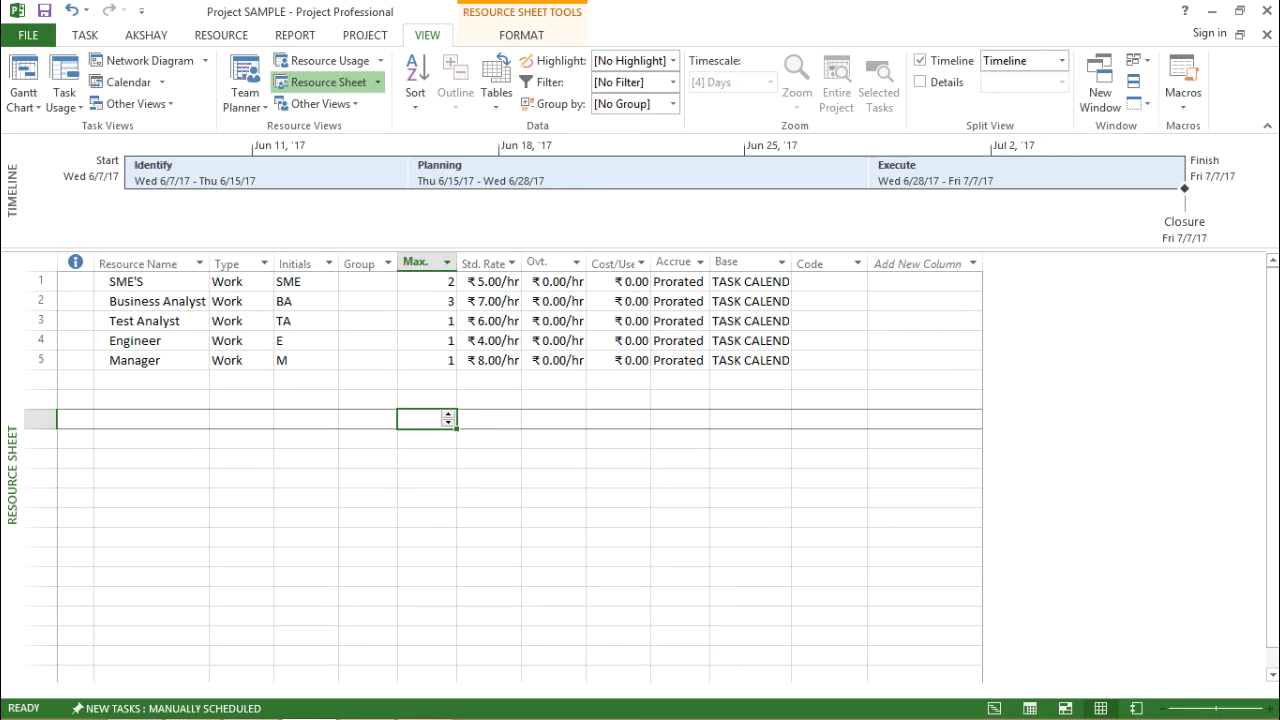
Set the overtime rate to 6.00/hr for the SME'S resource and 7.00/hr for Business Analyst
{"action": "left_click", "coordinate": [554, 282]}
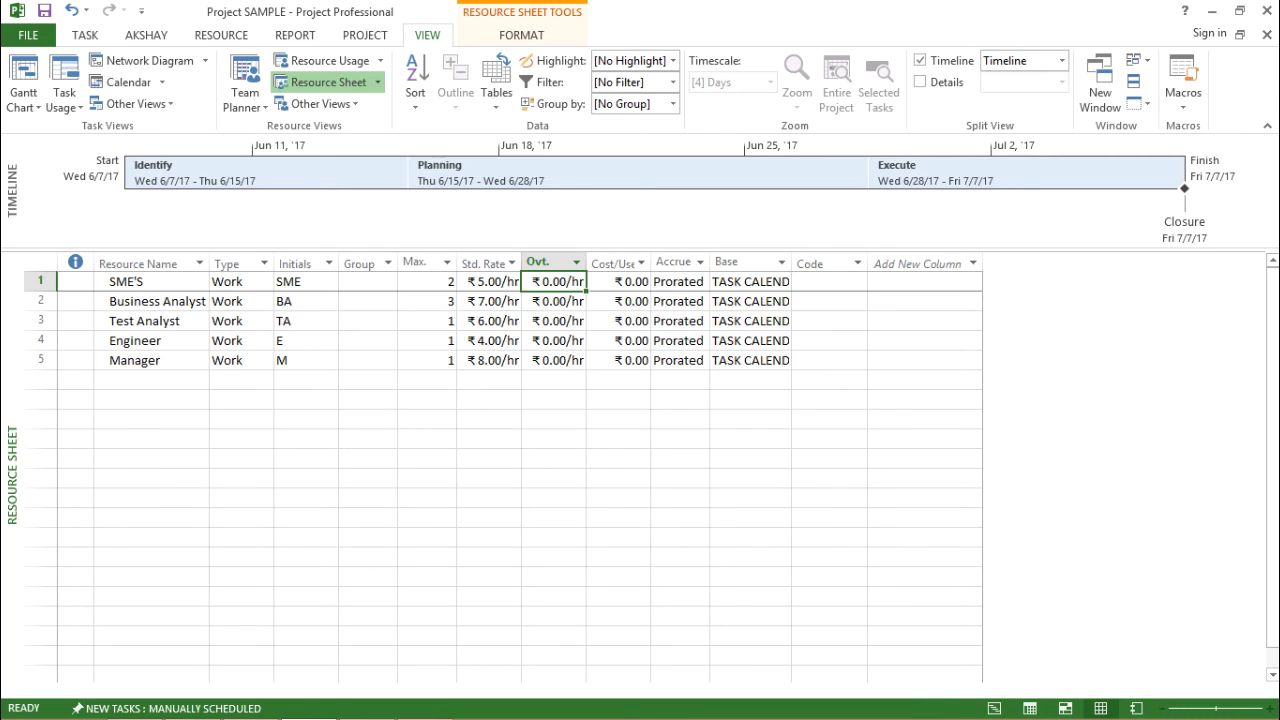
{"action": "type", "text": "6"}
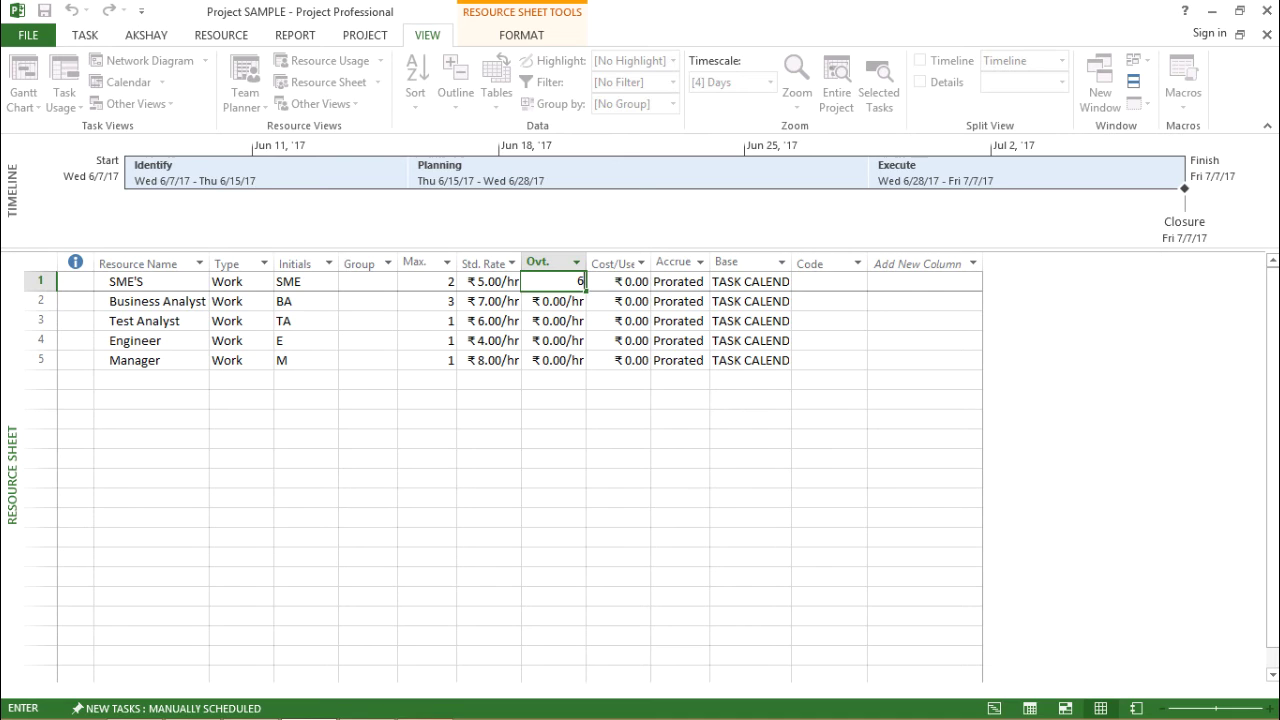
{"action": "key", "text": "Return"}
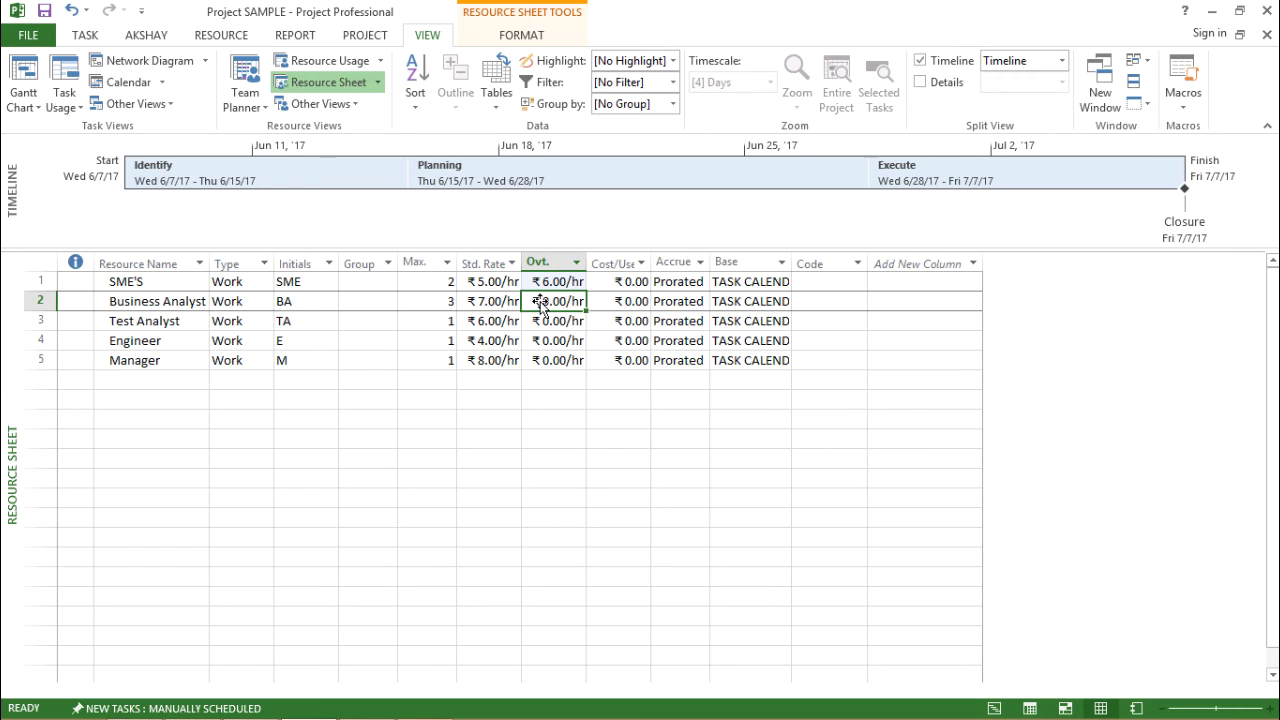
{"action": "type", "text": "7"}
{"action": "key", "text": "Return"}
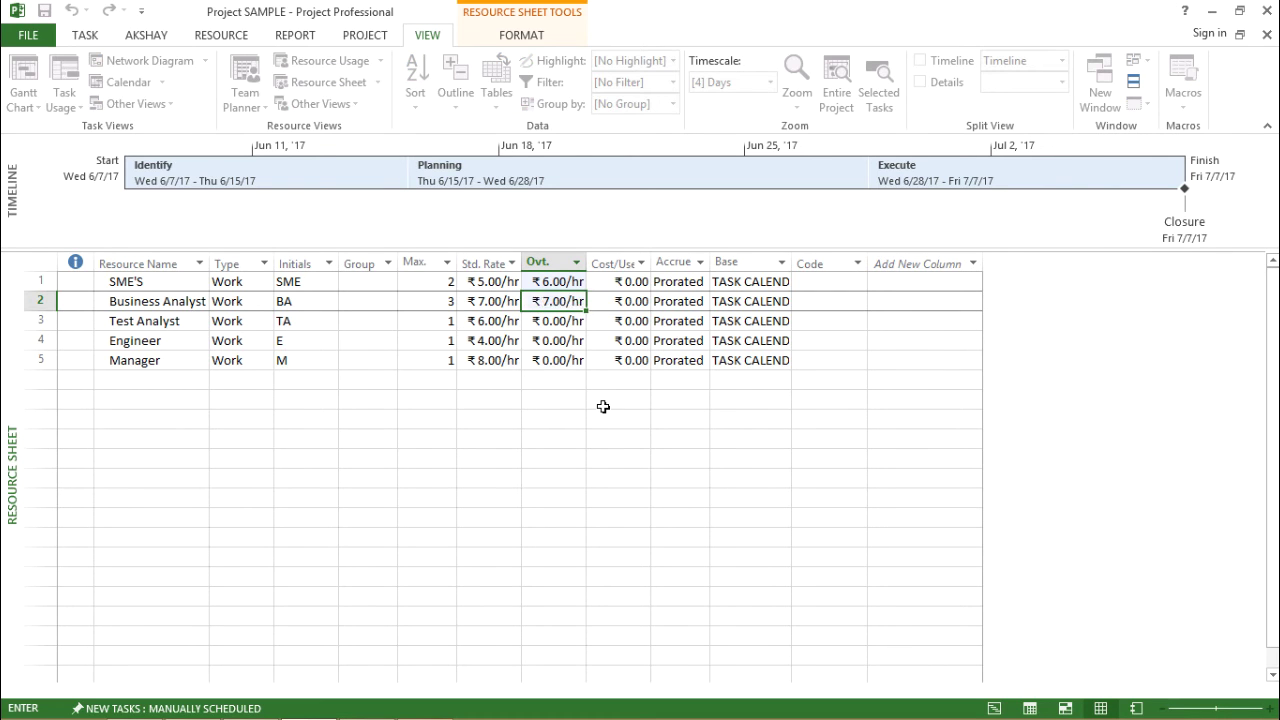
{"action": "key", "text": "Return"}
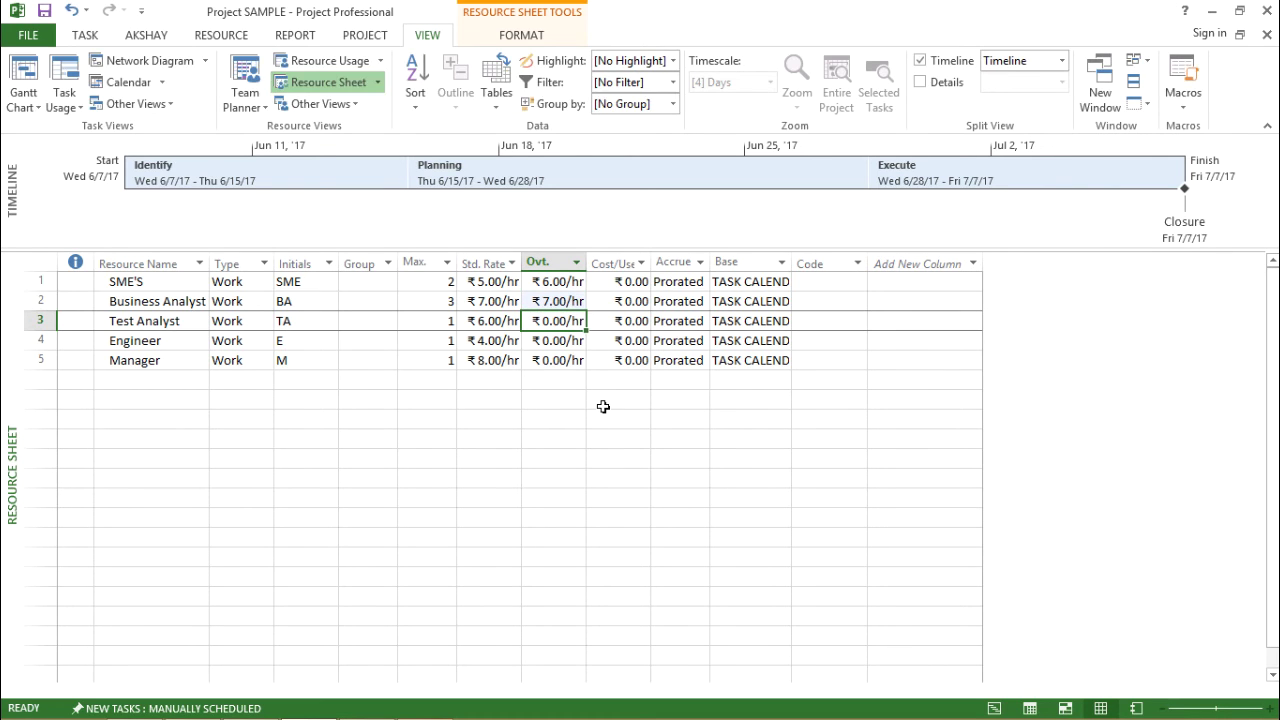
Switch the project's display currency to USD in the project options
{"action": "left_click", "coordinate": [28, 35]}
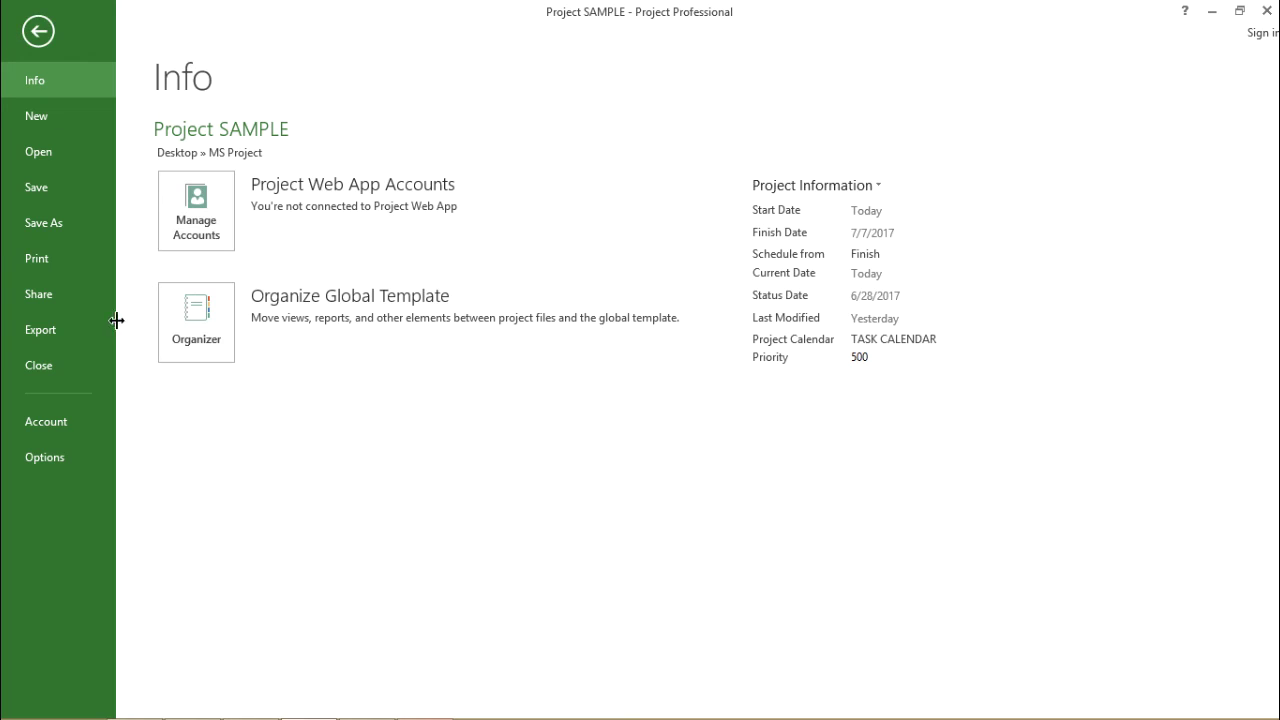
{"action": "left_click", "coordinate": [58, 453]}
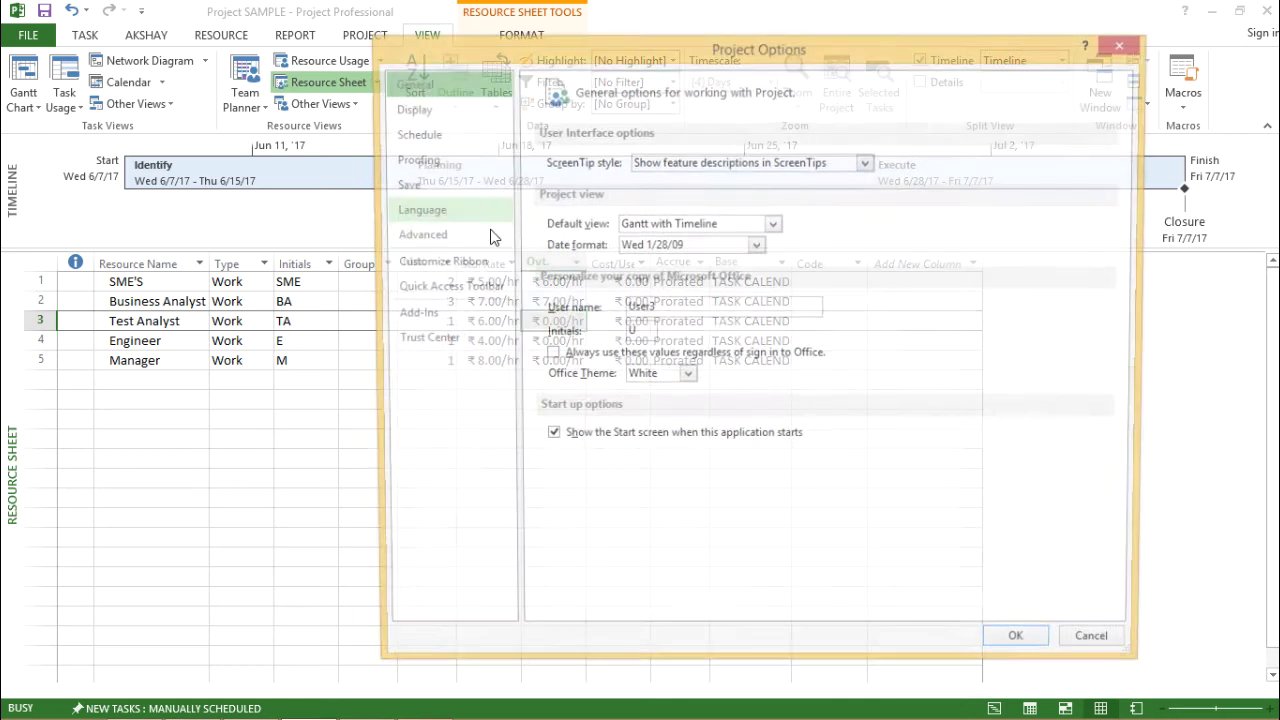
{"action": "left_click", "coordinate": [440, 110]}
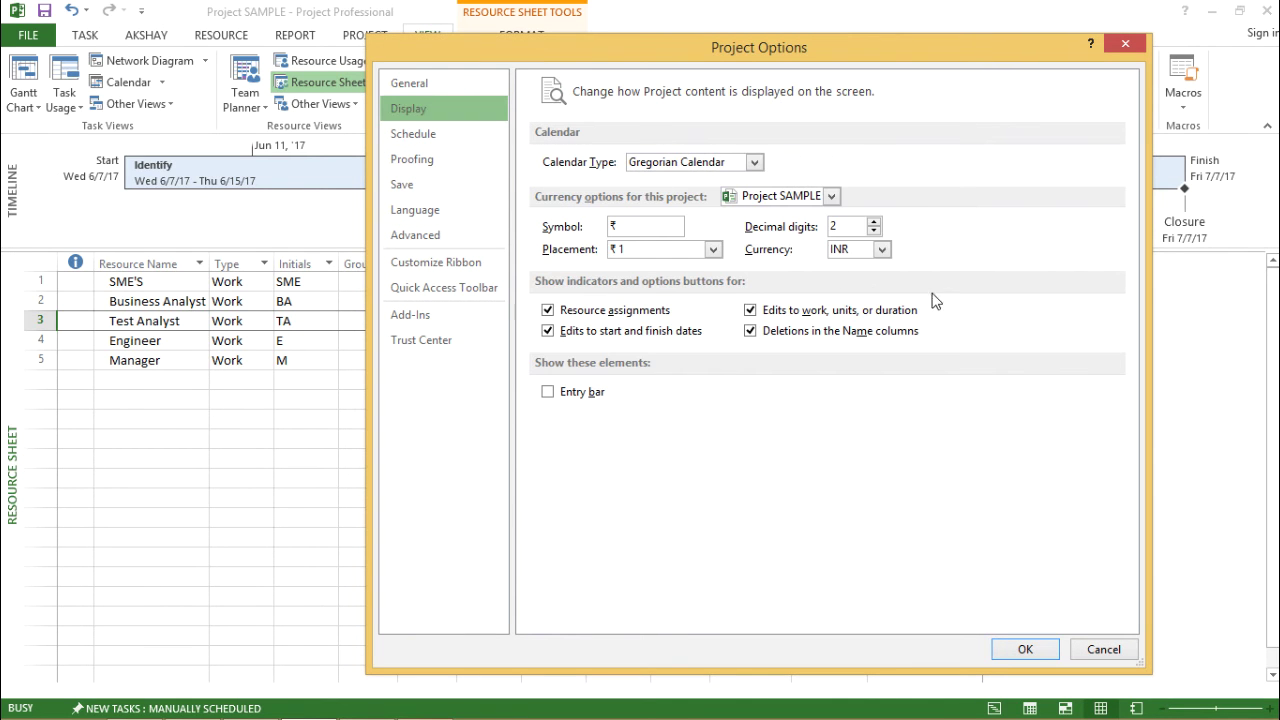
{"action": "left_click", "coordinate": [868, 253]}
{"action": "type", "text": "usd"}
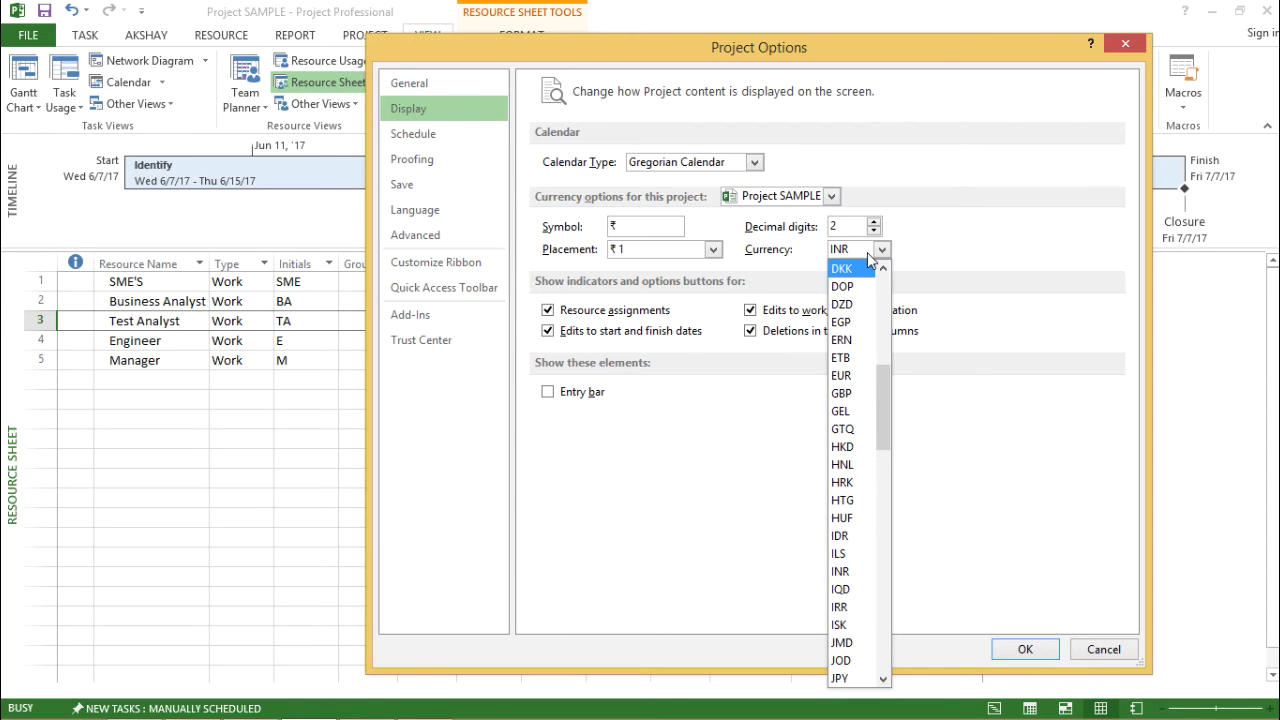
{"action": "type", "text": "u"}
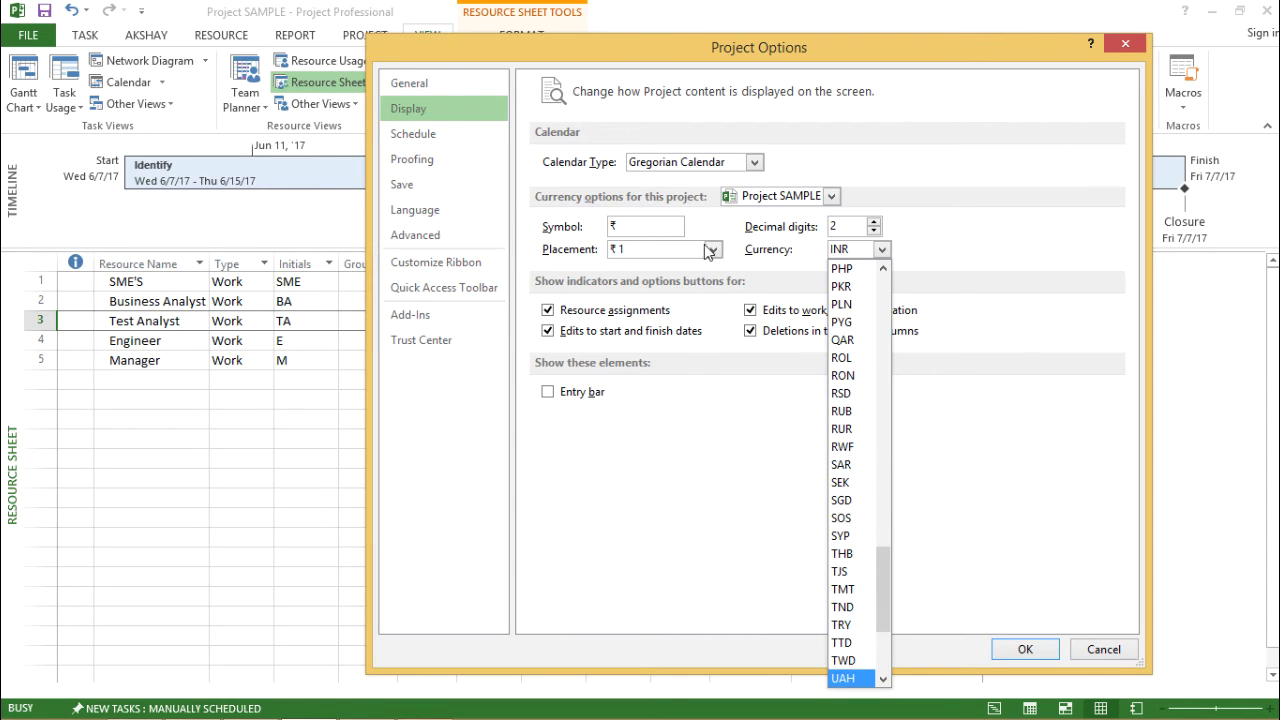
{"action": "scroll", "coordinate": [822, 547], "scroll_direction": "down", "scroll_amount": 3}
{"action": "scroll", "coordinate": [824, 549], "scroll_direction": "up", "scroll_amount": 1}
{"action": "left_click", "coordinate": [846, 592]}
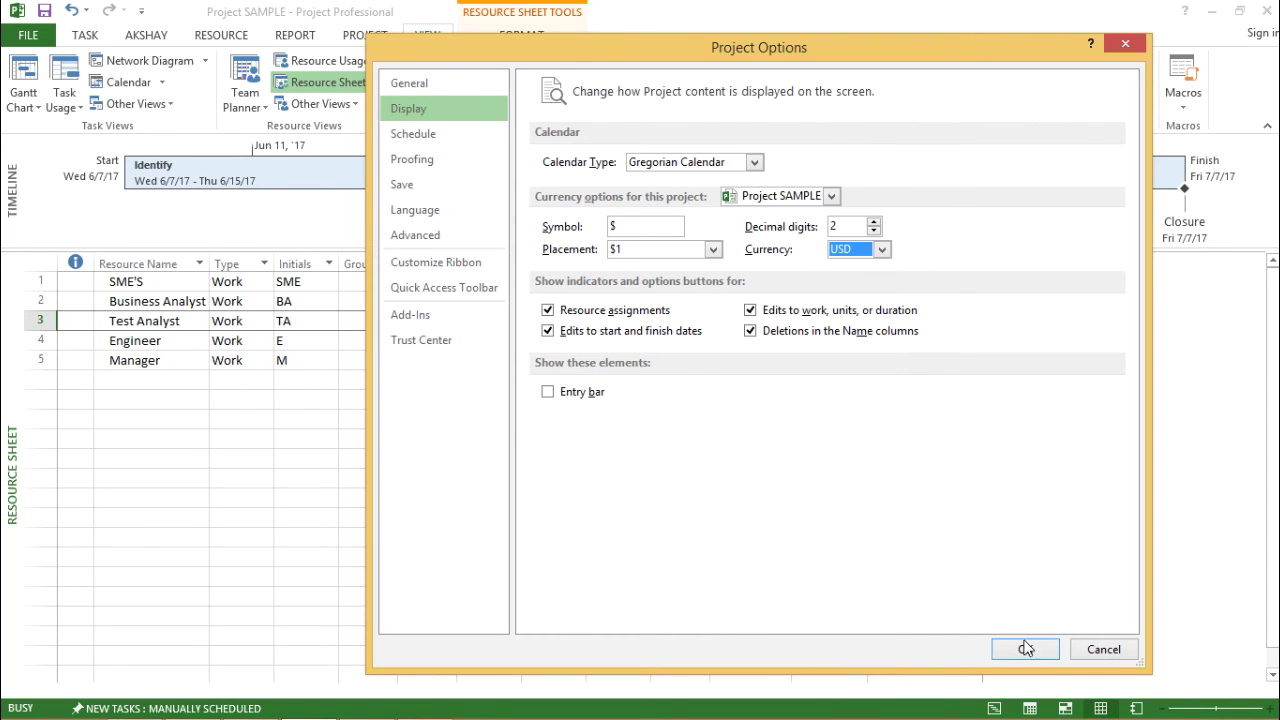
{"action": "left_click", "coordinate": [1025, 649]}
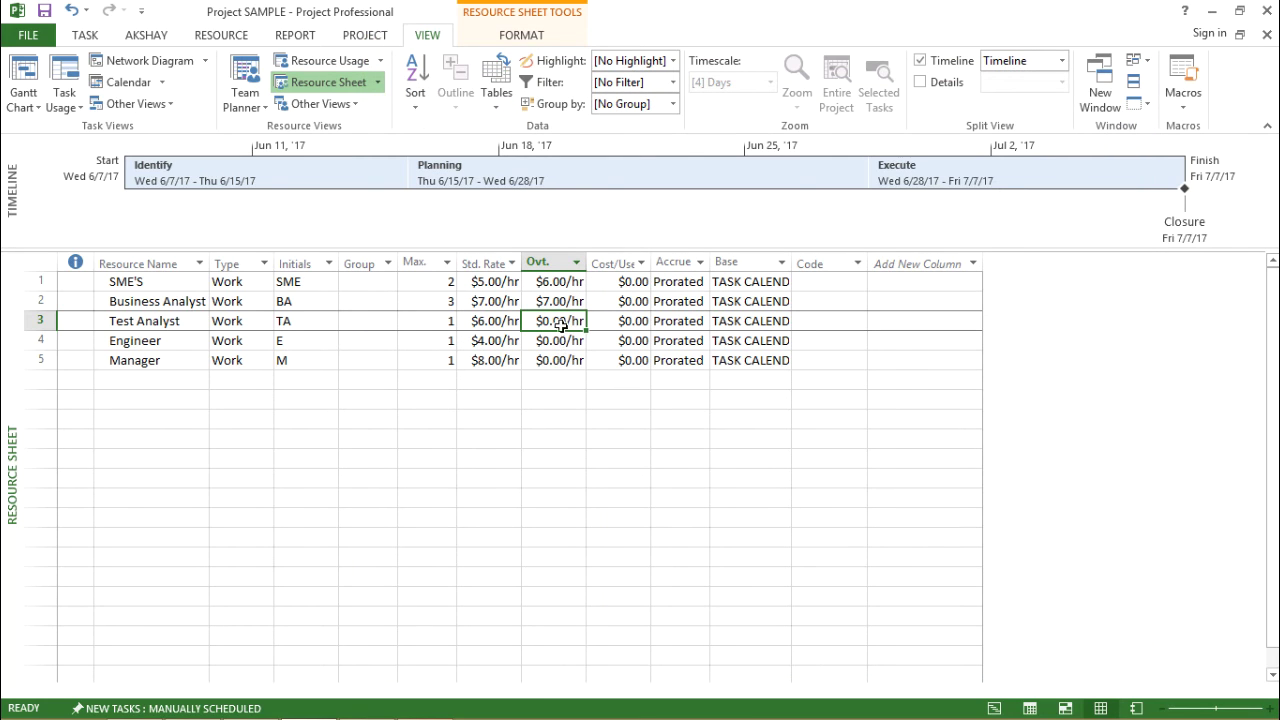
Set the overtime rate of the Engineer resource to $5.00/hr
{"action": "left_click", "coordinate": [553, 281]}
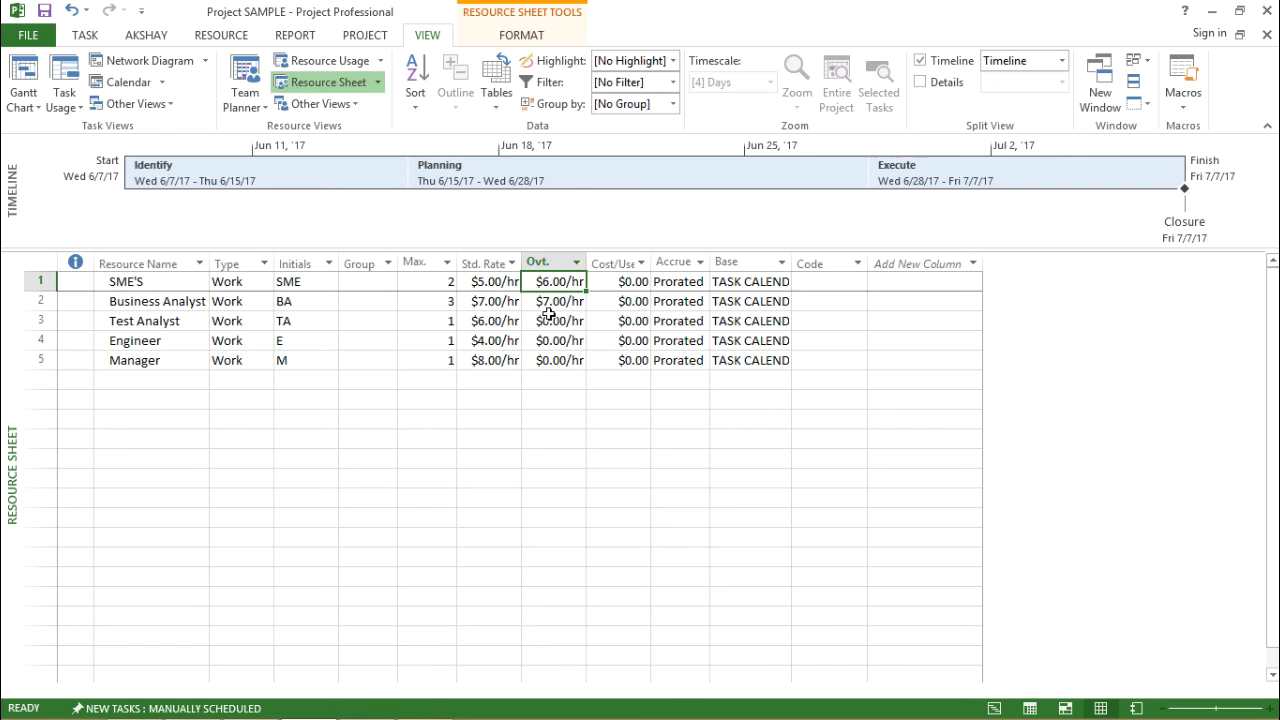
{"action": "left_click", "coordinate": [552, 302]}
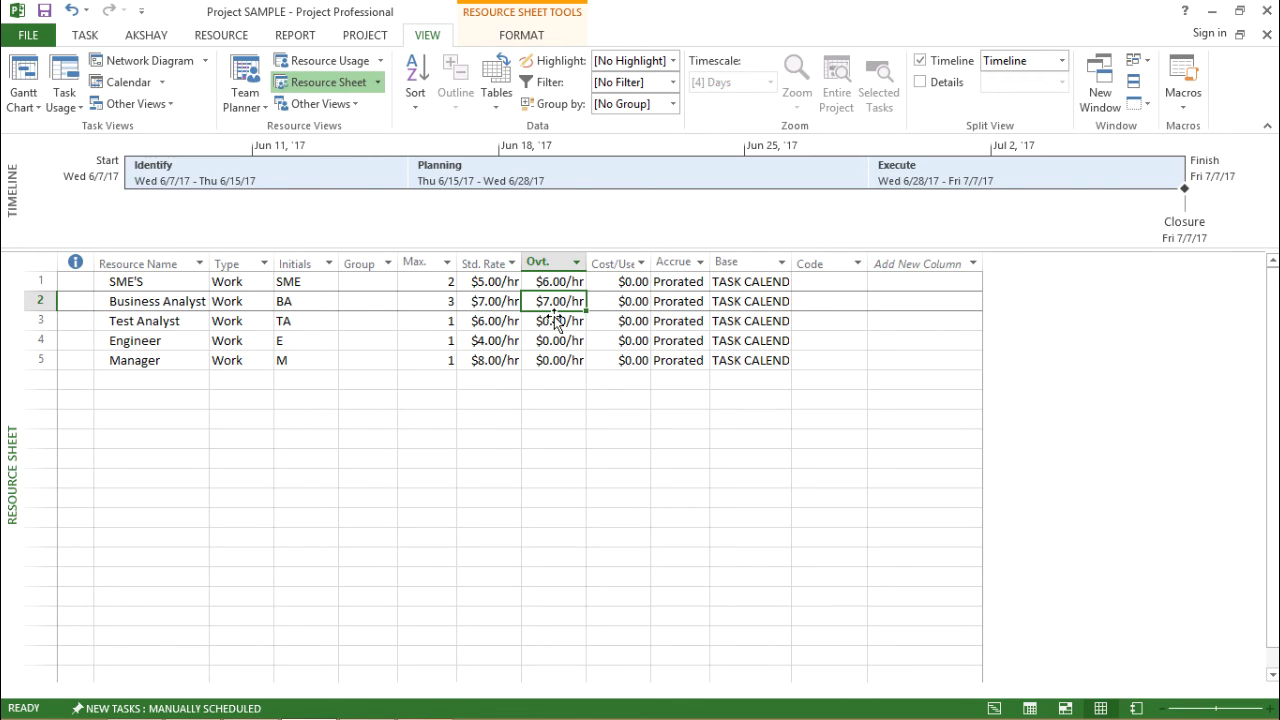
{"action": "left_click", "coordinate": [554, 321]}
{"action": "left_click", "coordinate": [558, 342]}
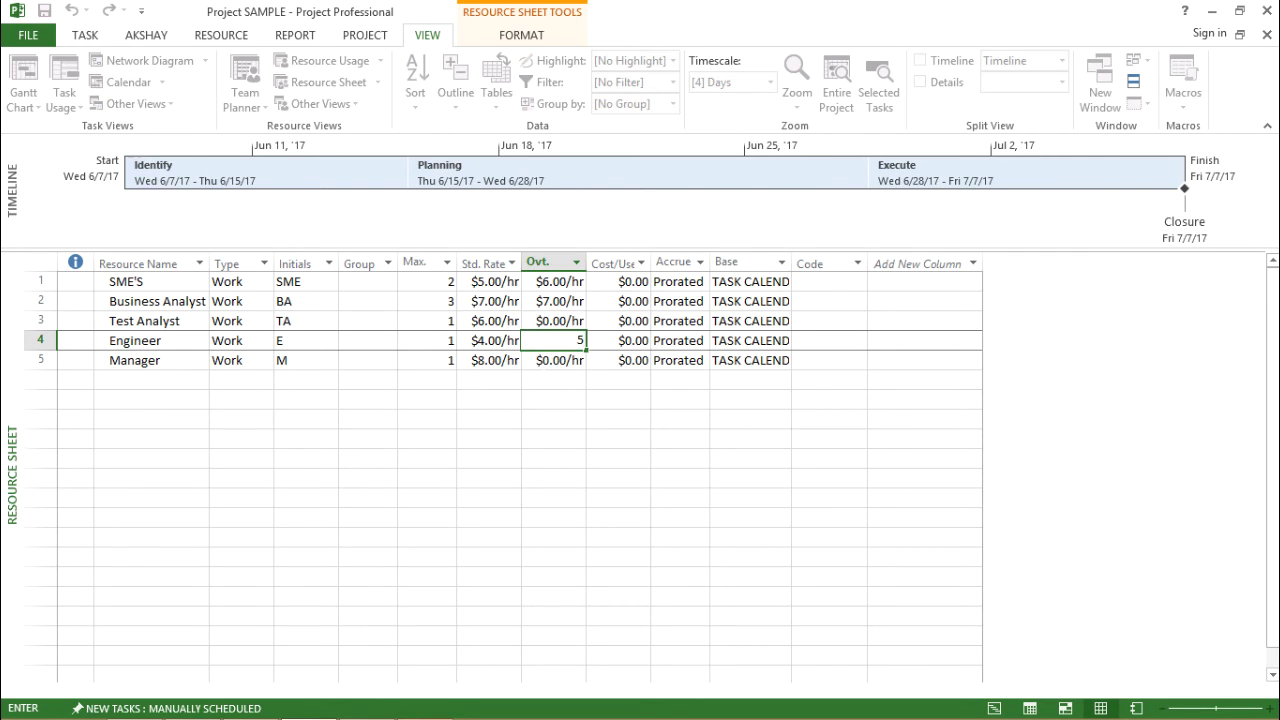
{"action": "left_click", "coordinate": [618, 438]}
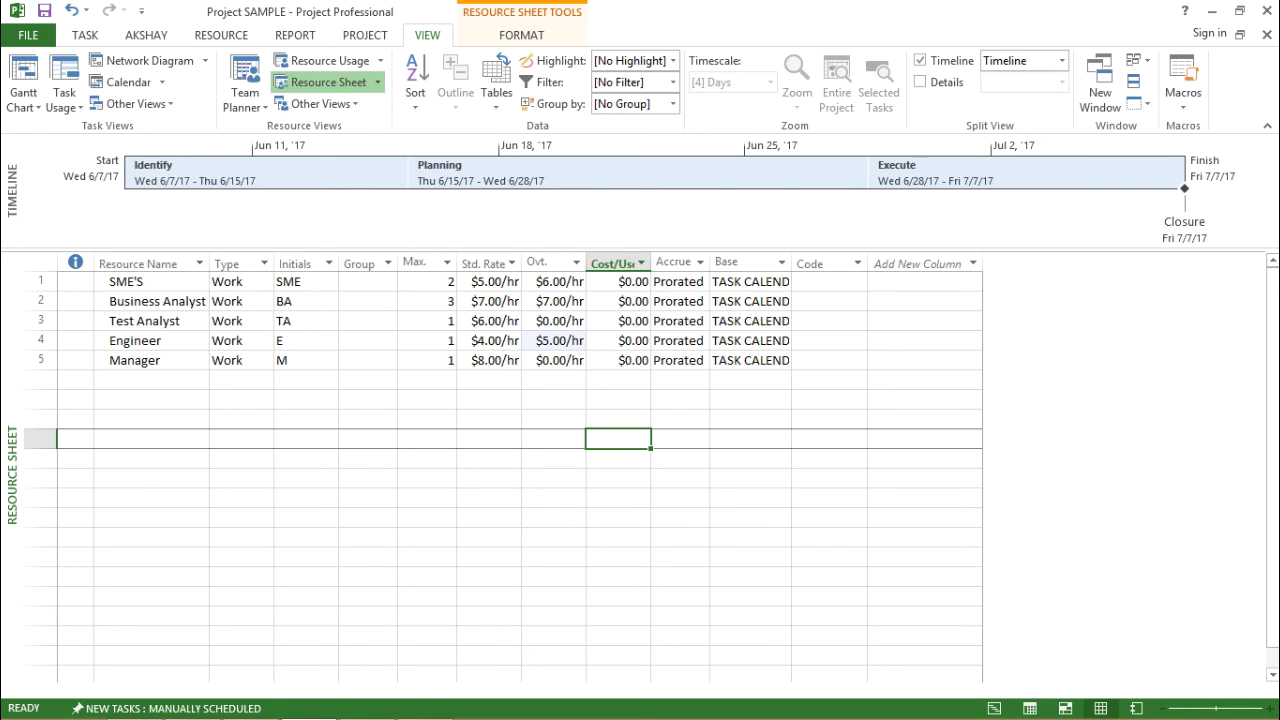
Examine the resources' overtime rates and cost-per-use values, and read the description of the Cost/Use column
{"action": "left_click", "coordinate": [554, 282]}
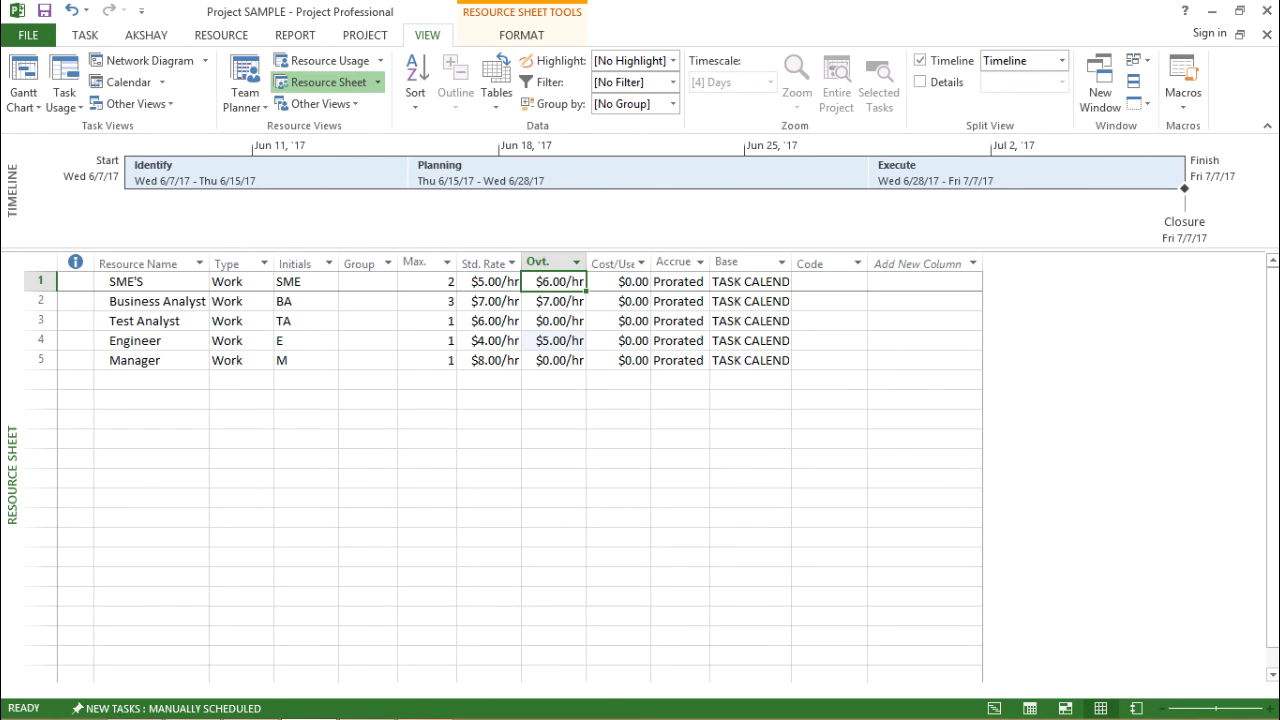
{"action": "left_click", "coordinate": [554, 341]}
{"action": "left_click", "coordinate": [554, 301]}
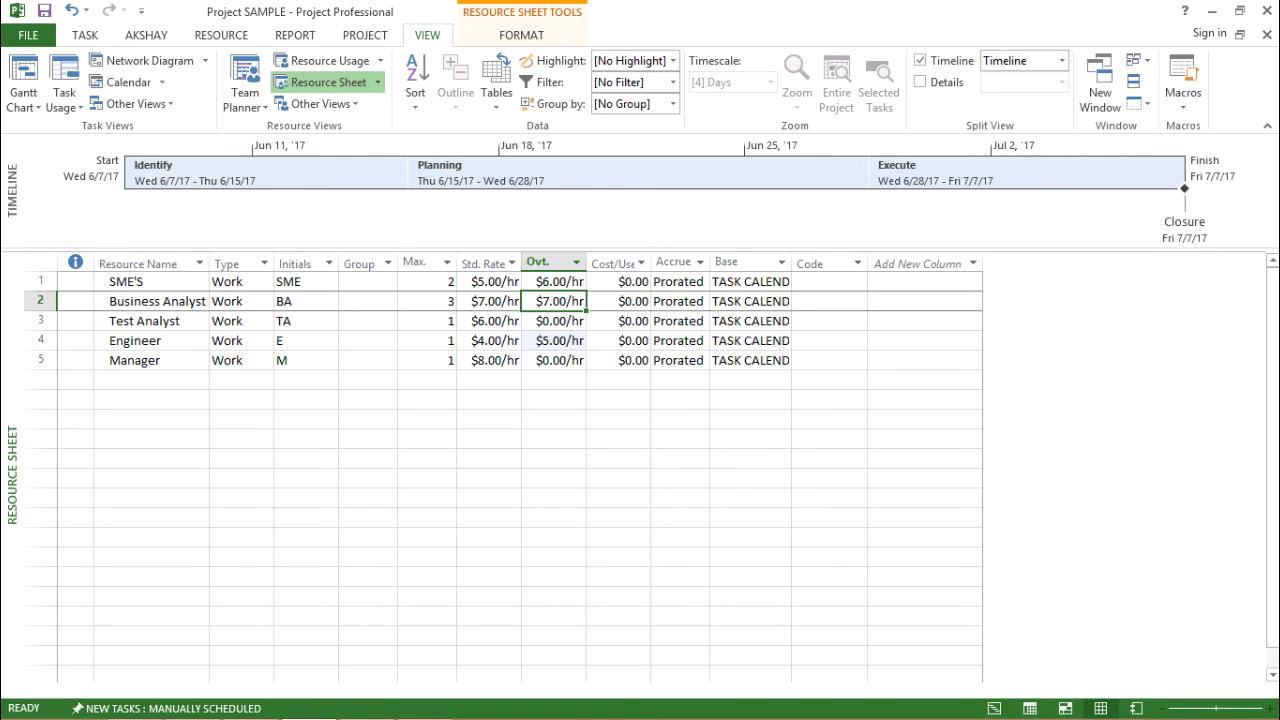
{"action": "left_click", "coordinate": [618, 282]}
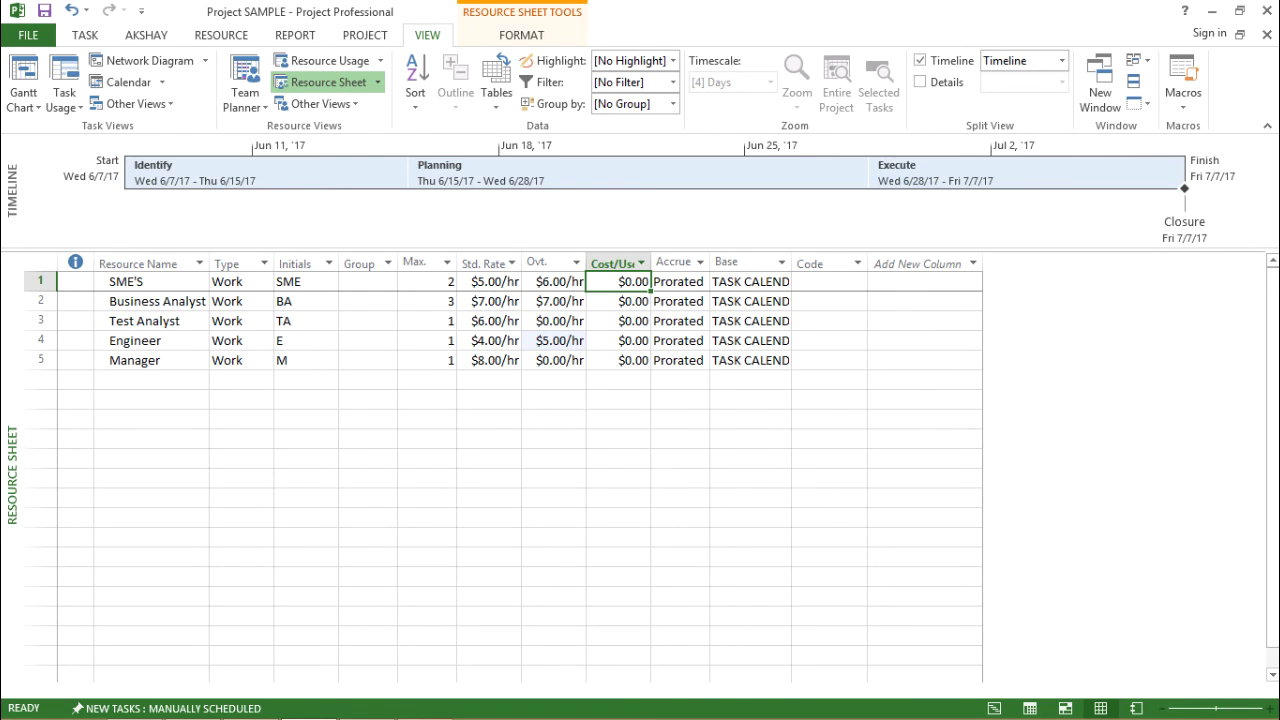
{"action": "mouse_move", "coordinate": [612, 264]}
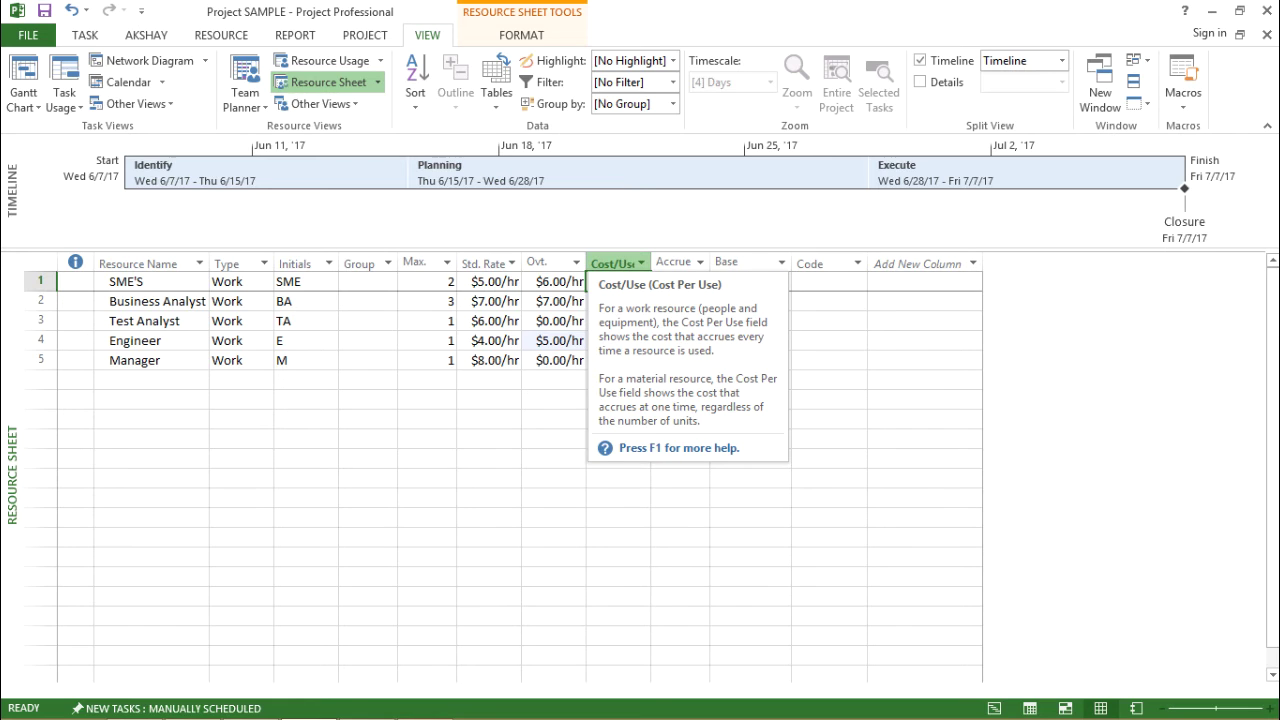
{"action": "left_click", "coordinate": [618, 478]}
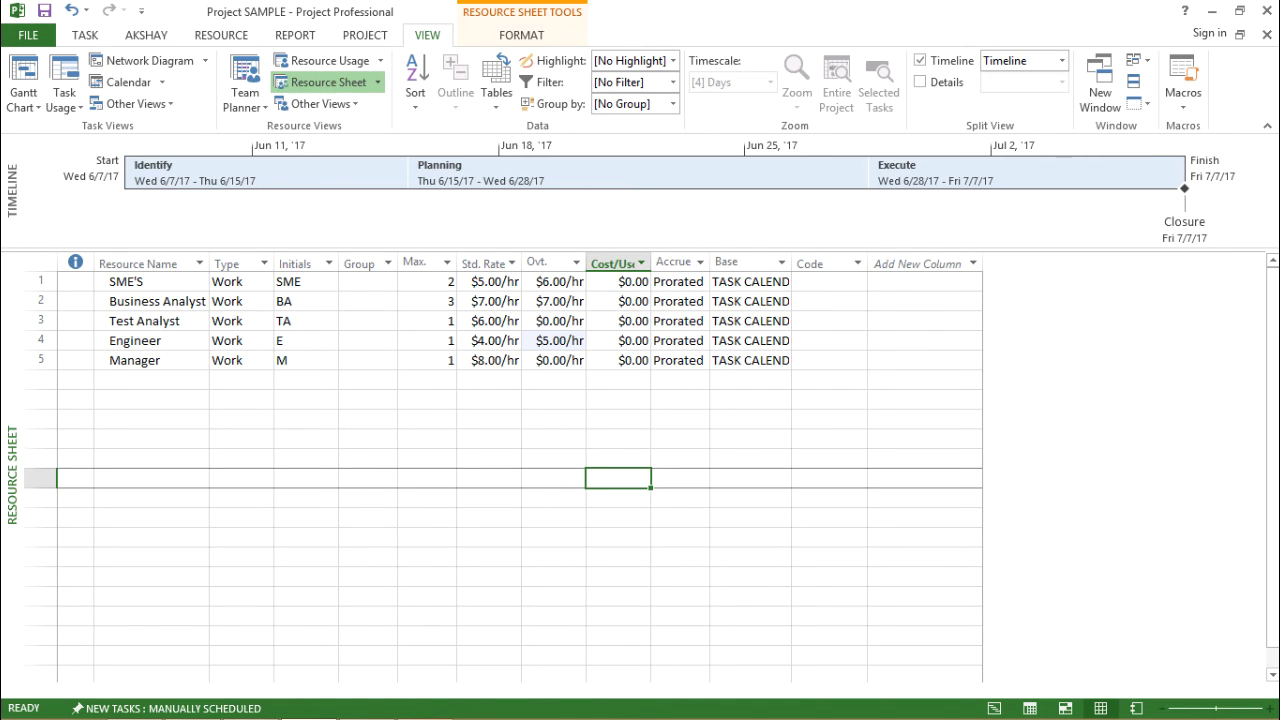
{"action": "left_click", "coordinate": [618, 282]}
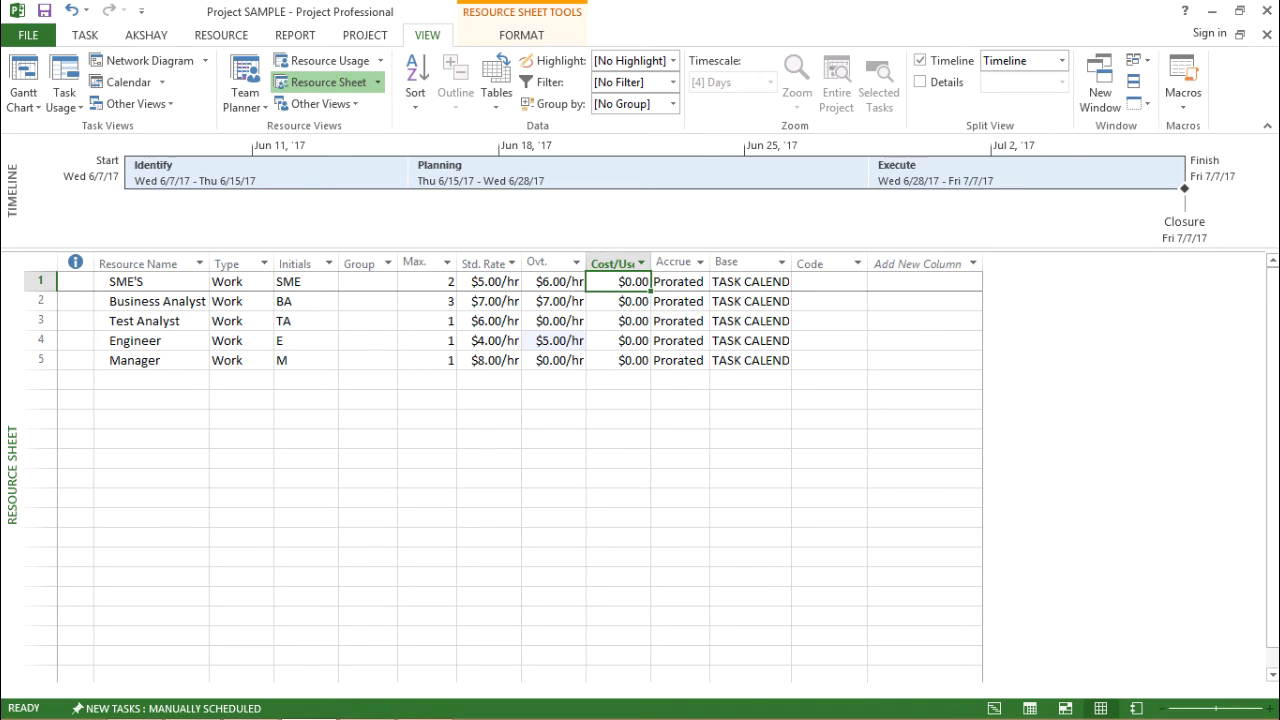
{"action": "left_click", "coordinate": [618, 439]}
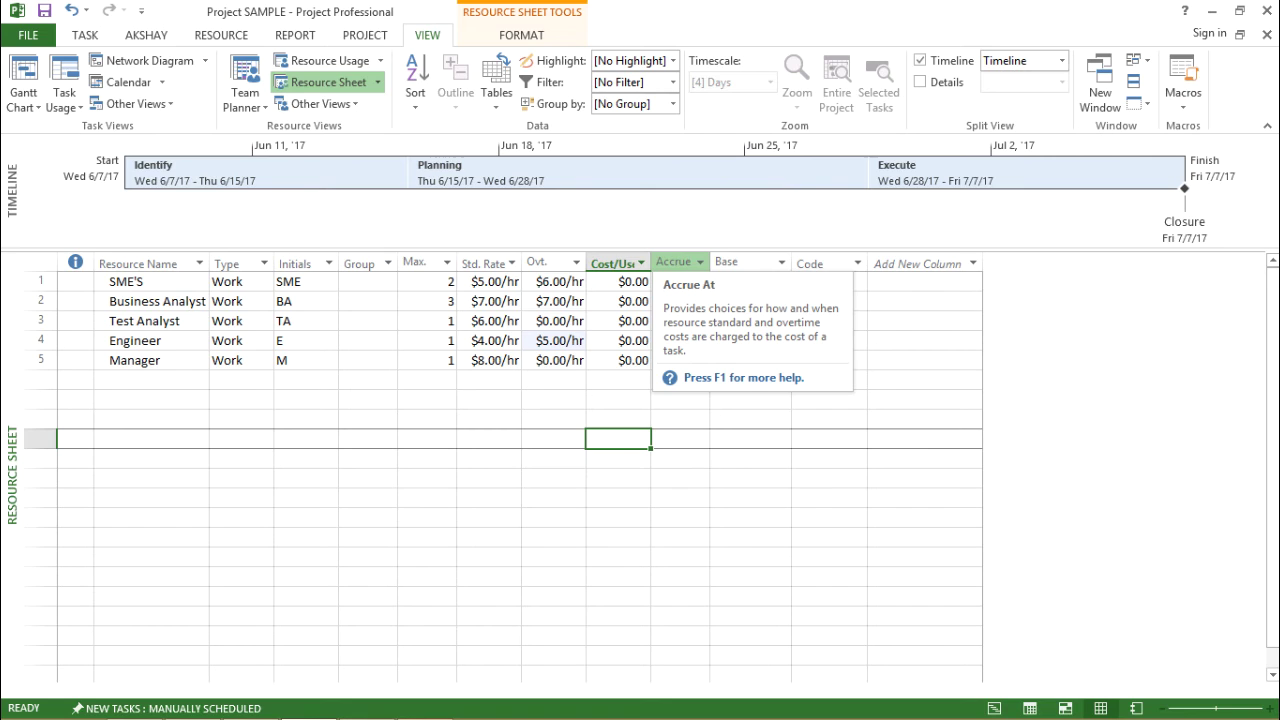
Review the accrual options for the SME'S resource and keep Prorated as its Accrue At method
{"action": "left_click", "coordinate": [678, 282]}
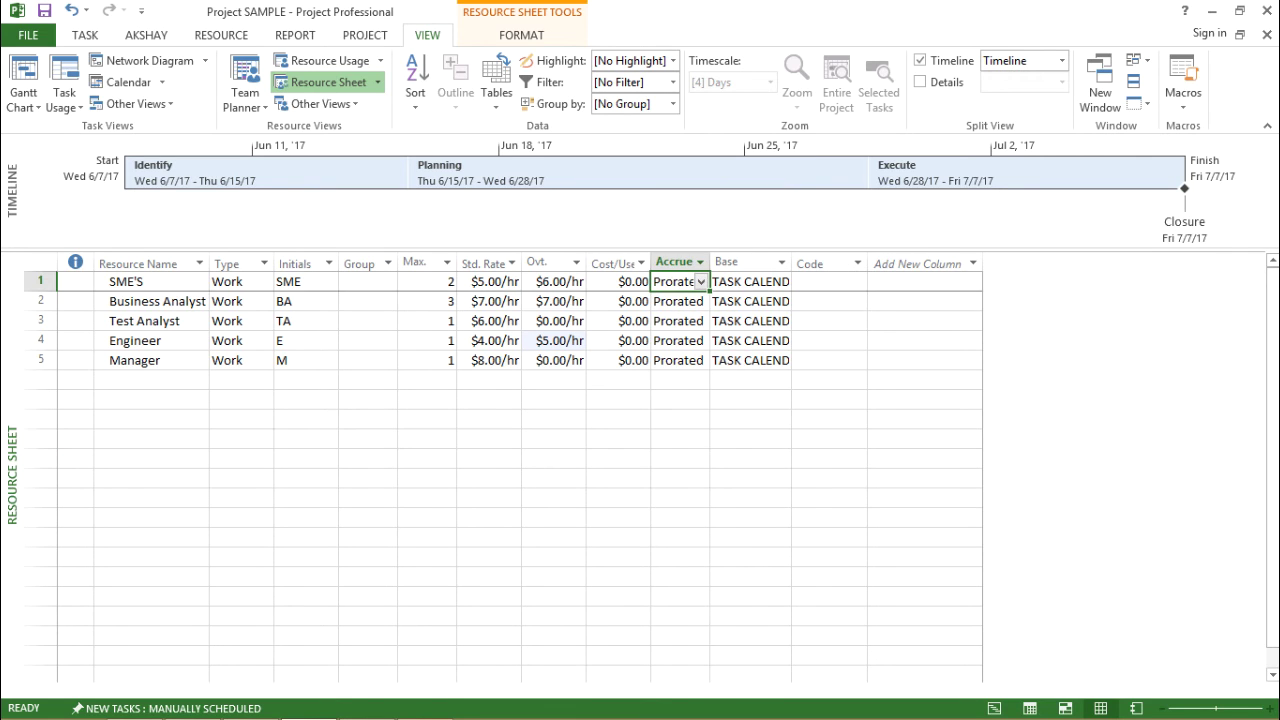
{"action": "left_click", "coordinate": [701, 281]}
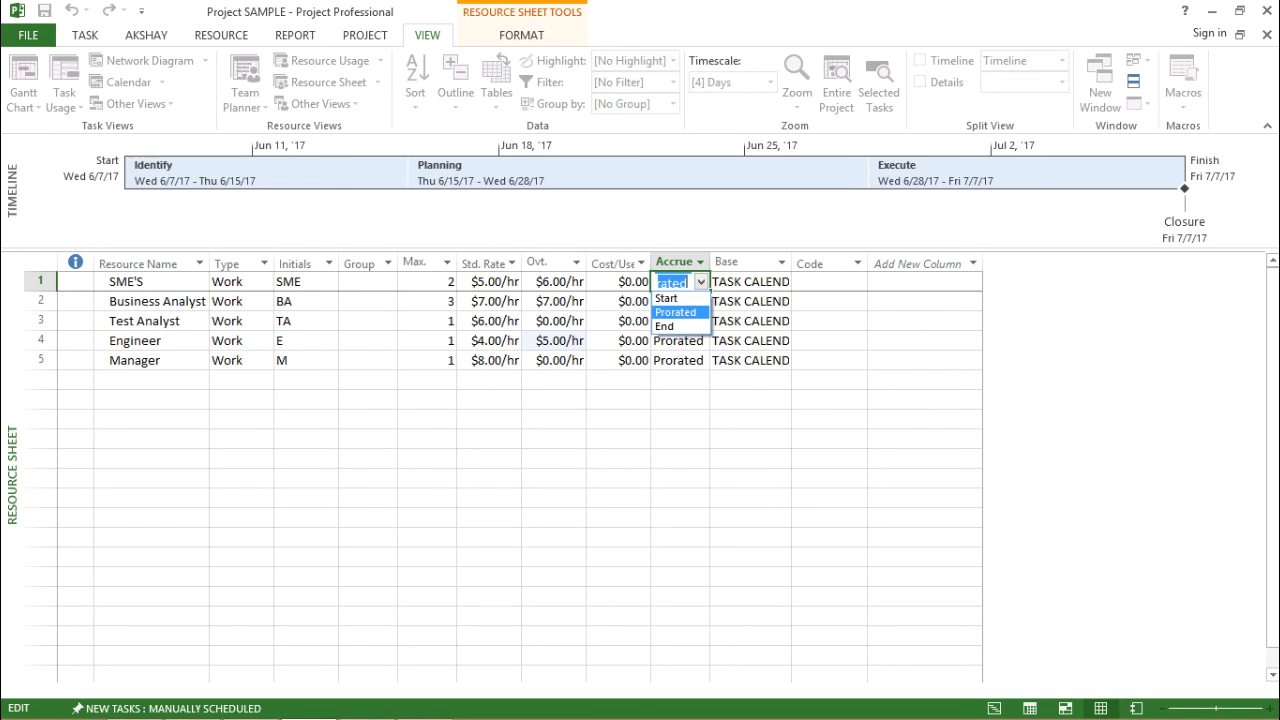
{"action": "key", "text": "Up"}
{"action": "key", "text": "Down"}
{"action": "key", "text": "Down"}
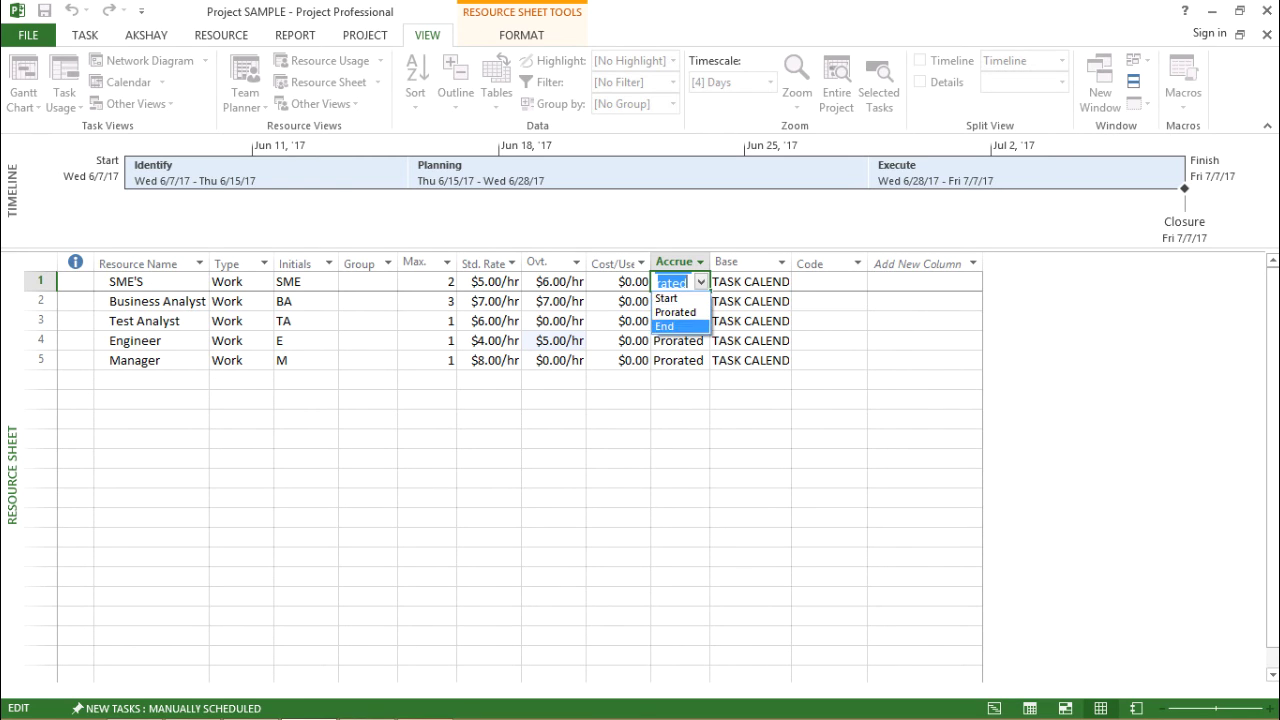
{"action": "key", "text": "Up"}
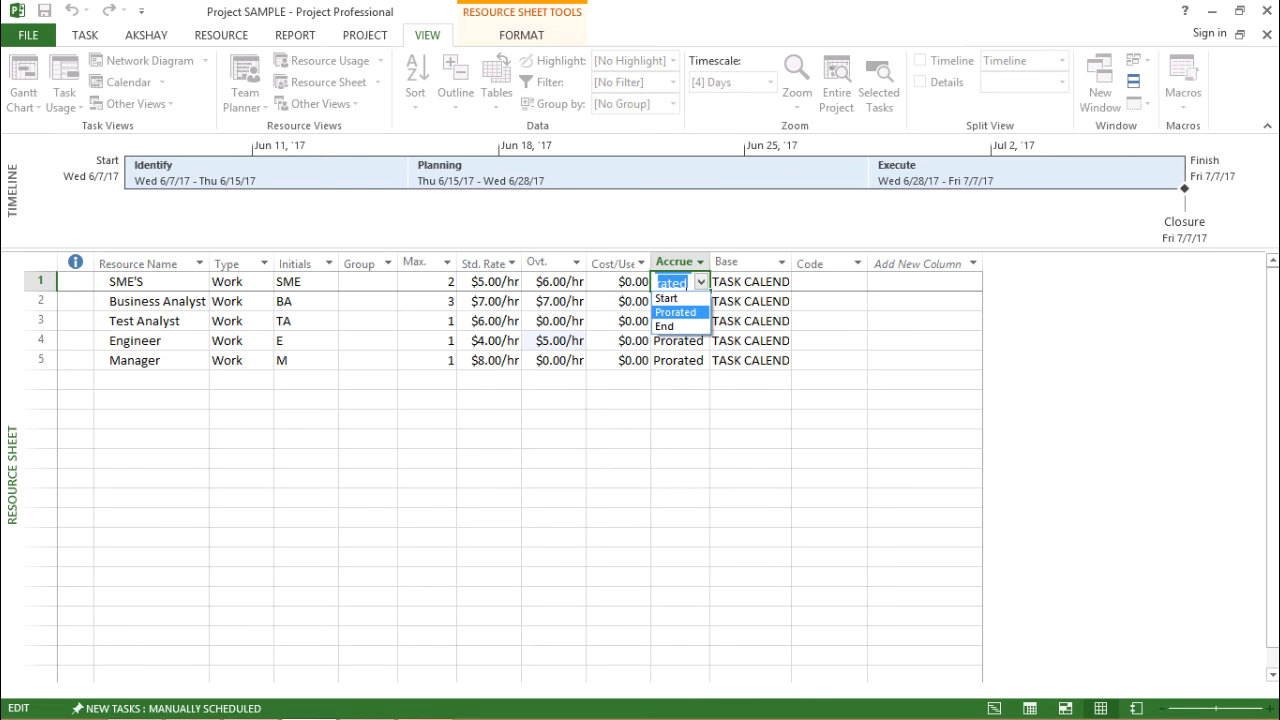
{"action": "key", "text": "Return"}
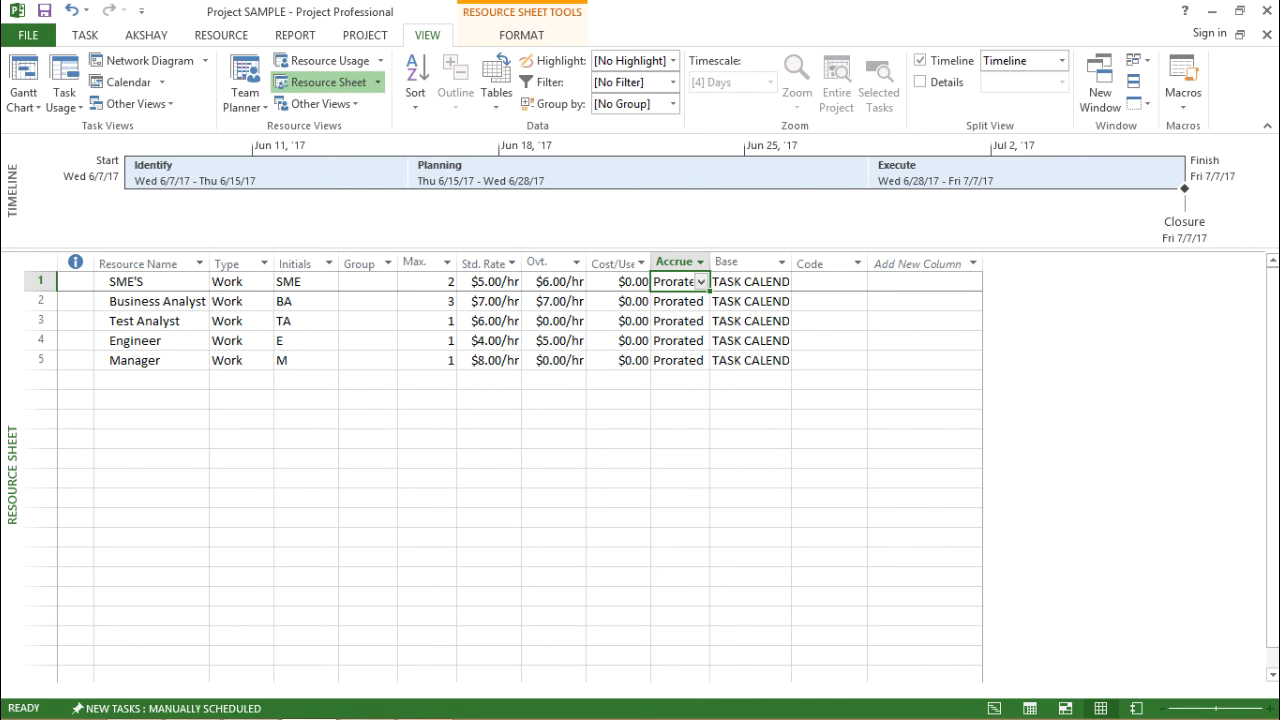
Examine the standard rate and cost-per-use entries of the SME'S resource
{"action": "left_click", "coordinate": [427, 400]}
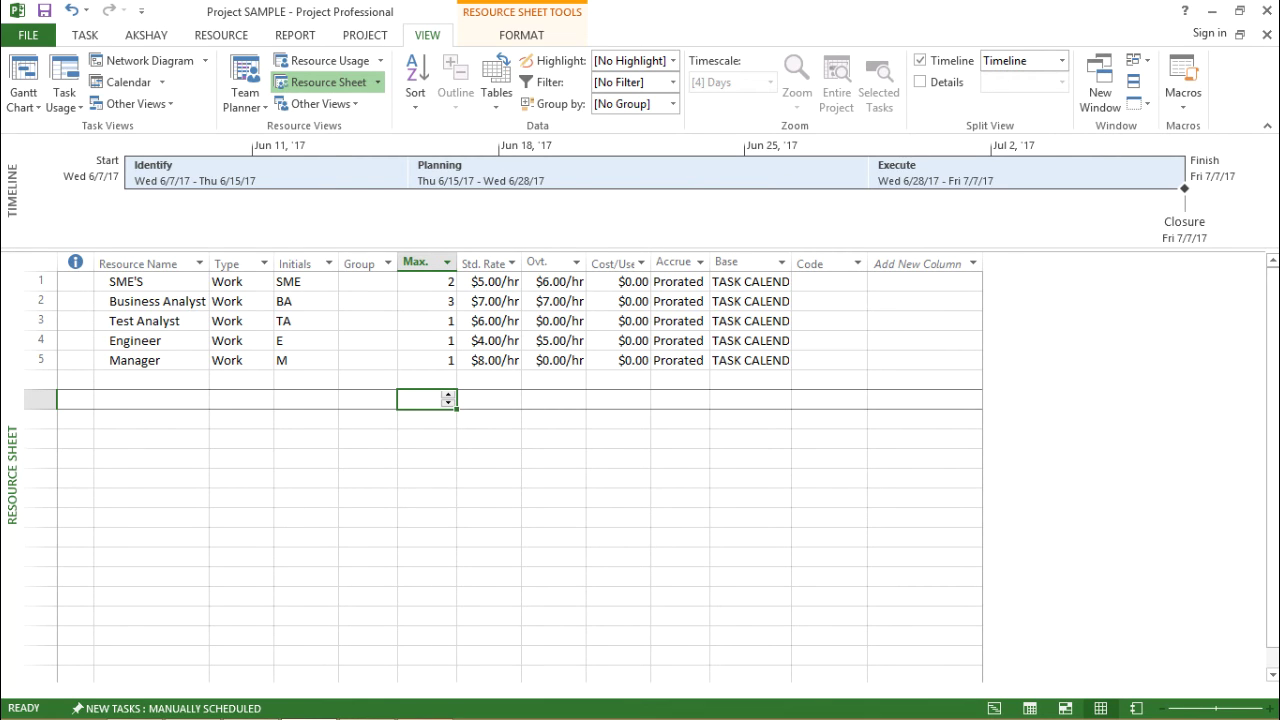
{"action": "left_click", "coordinate": [489, 282]}
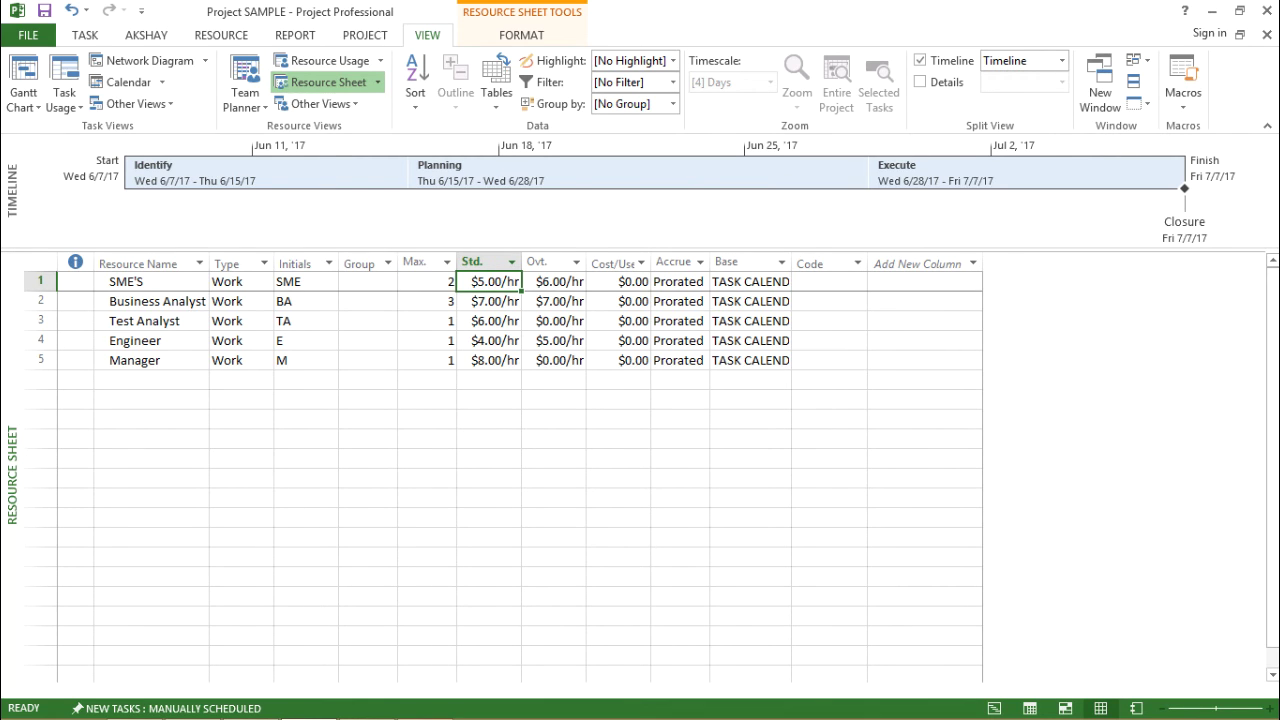
{"action": "left_click", "coordinate": [151, 282]}
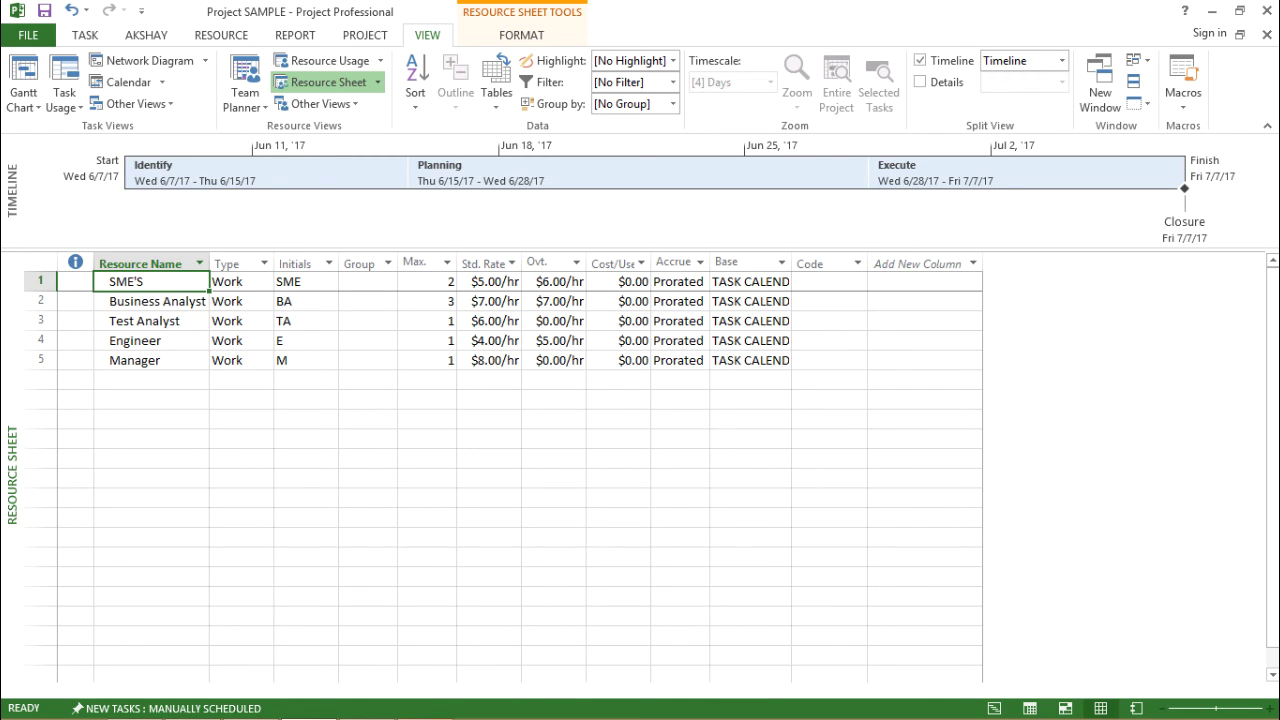
{"action": "left_click", "coordinate": [553, 419]}
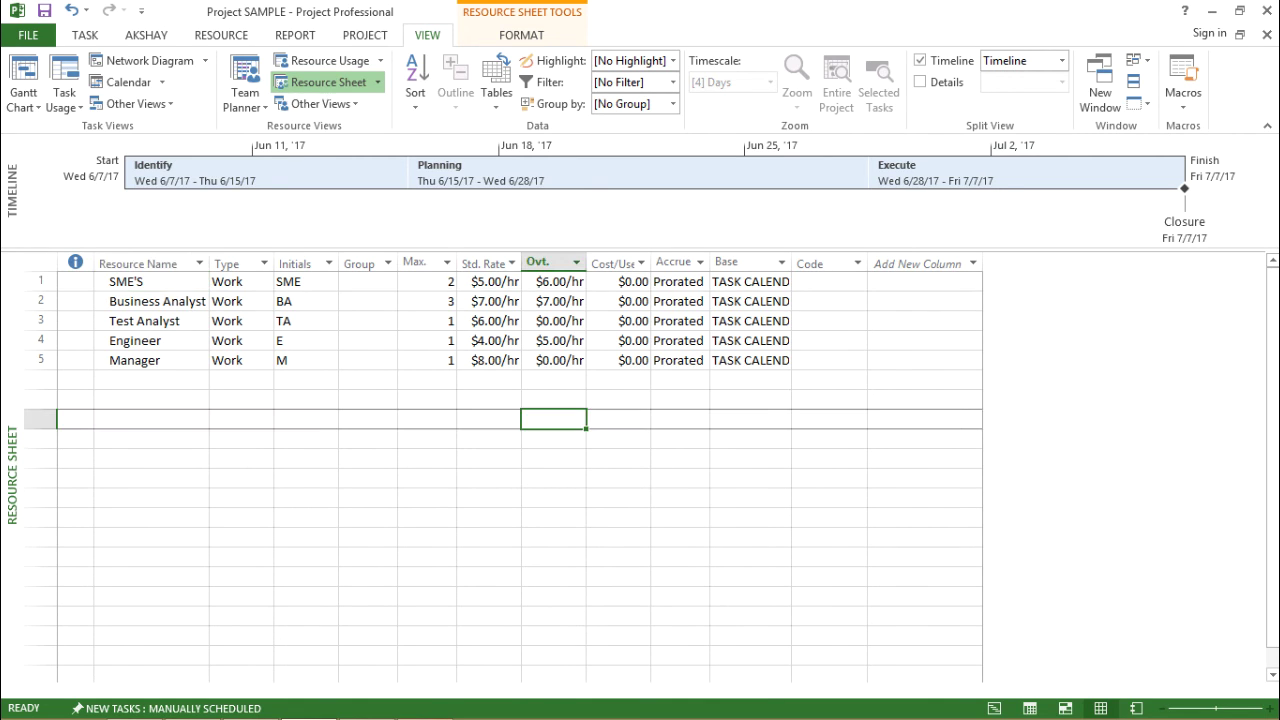
{"action": "left_click", "coordinate": [489, 282]}
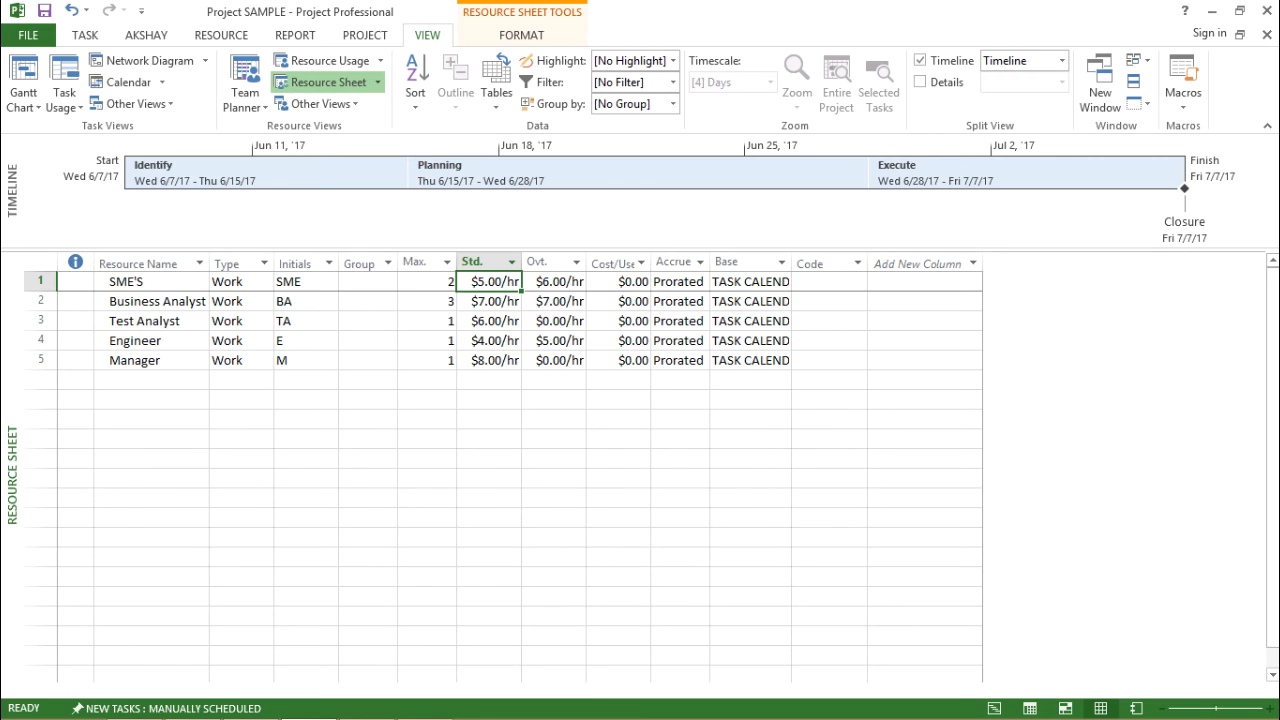
{"action": "left_click", "coordinate": [554, 400]}
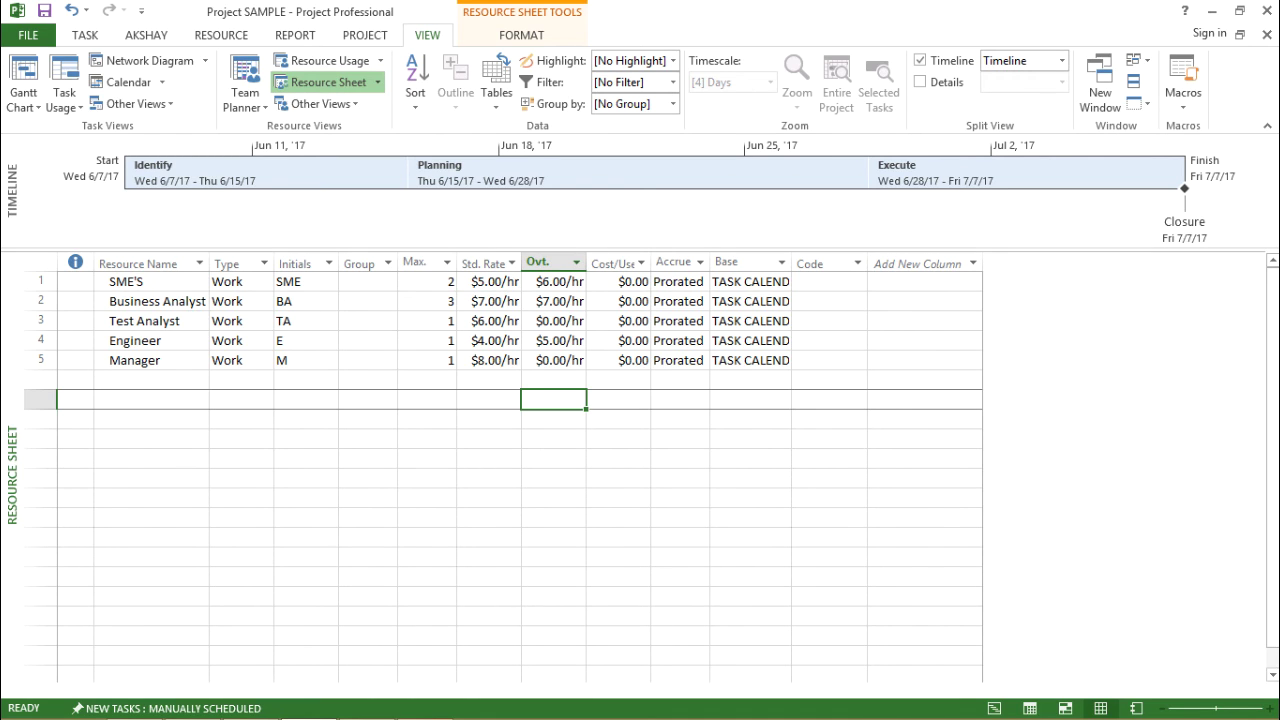
{"action": "left_click", "coordinate": [489, 400]}
{"action": "left_click", "coordinate": [619, 282]}
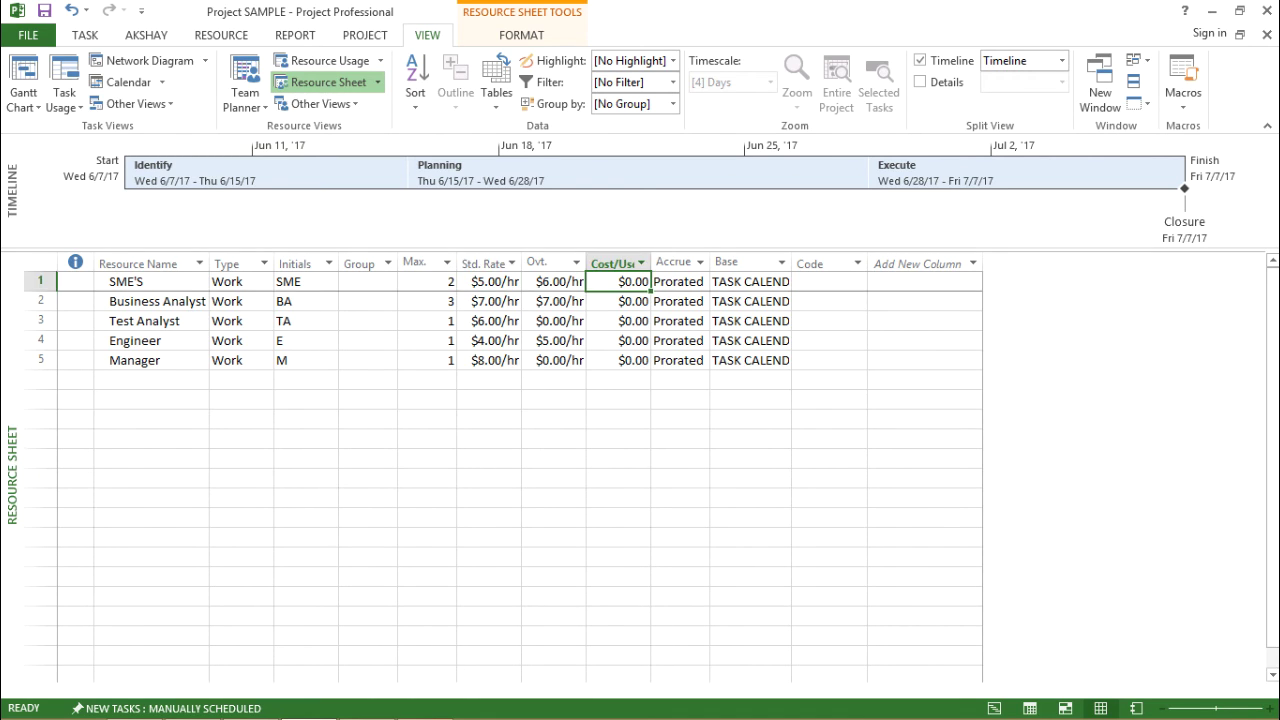
Try the Start and End accrual methods on the SME'S resource, and restore Prorated
{"action": "left_click", "coordinate": [679, 282]}
{"action": "left_click", "coordinate": [701, 282]}
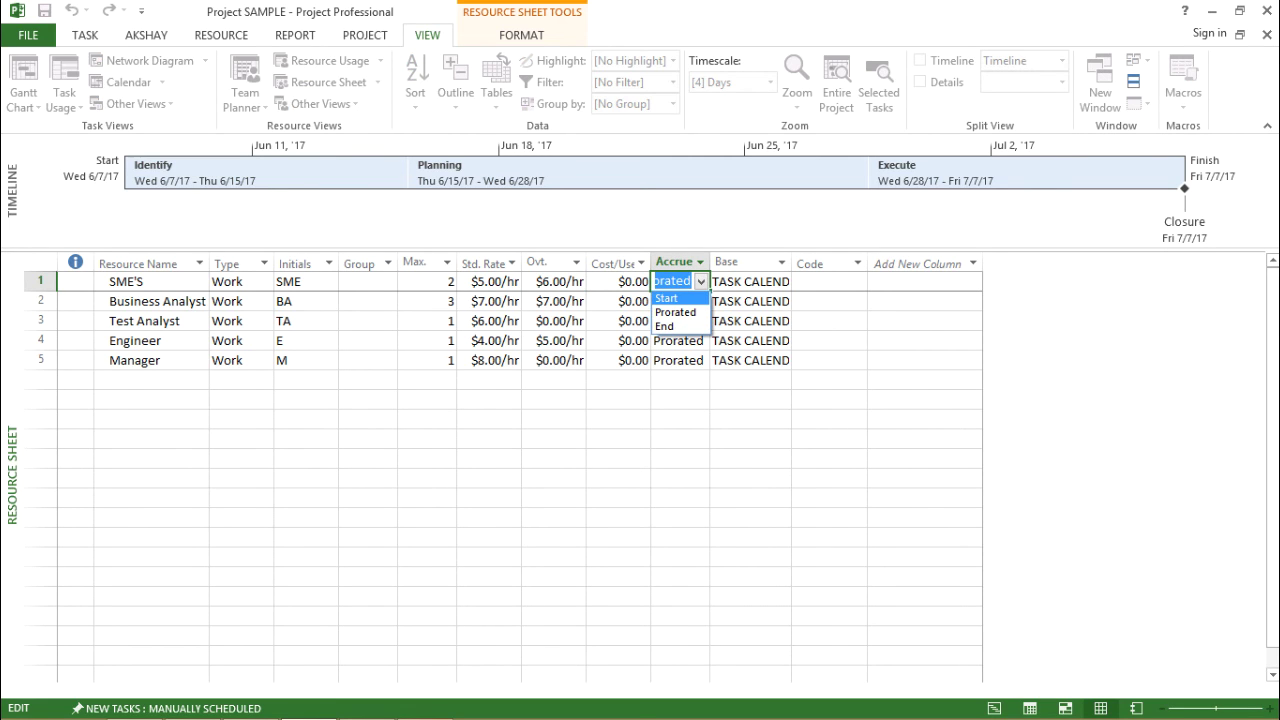
{"action": "left_click", "coordinate": [667, 298]}
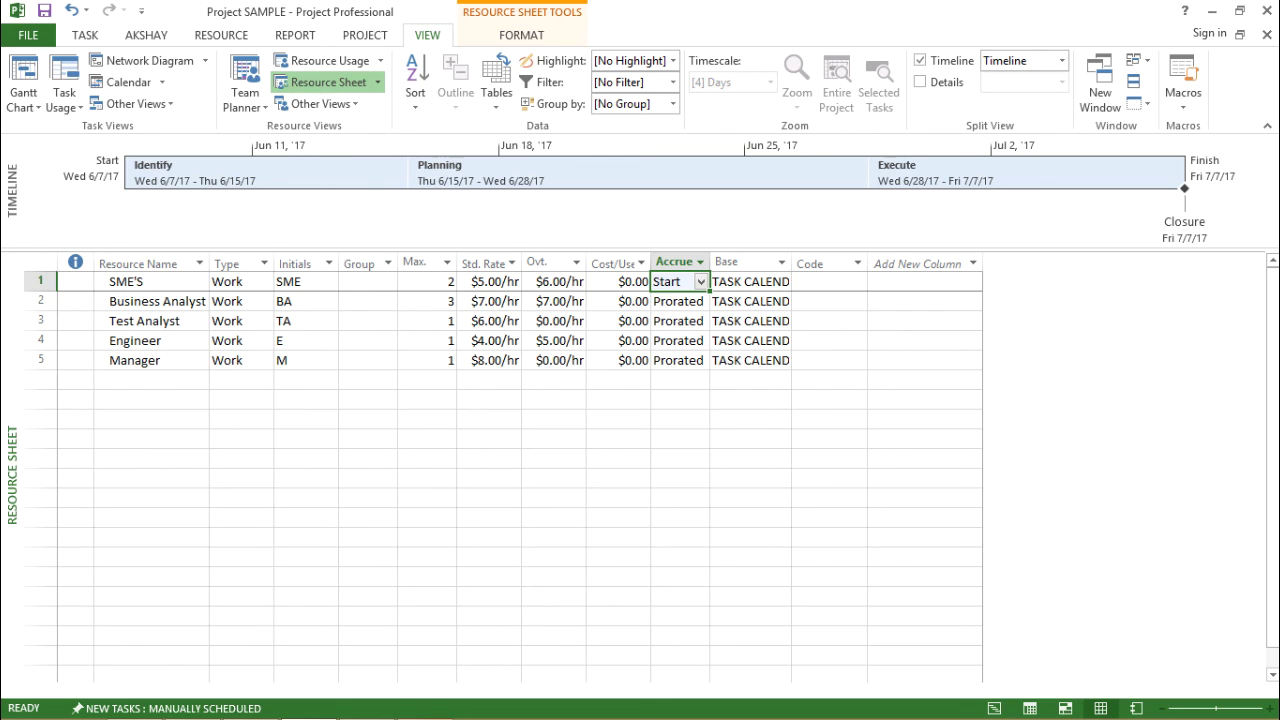
{"action": "left_click", "coordinate": [701, 282]}
{"action": "left_click", "coordinate": [668, 326]}
{"action": "key", "text": "alt+Down"}
{"action": "key", "text": "Up"}
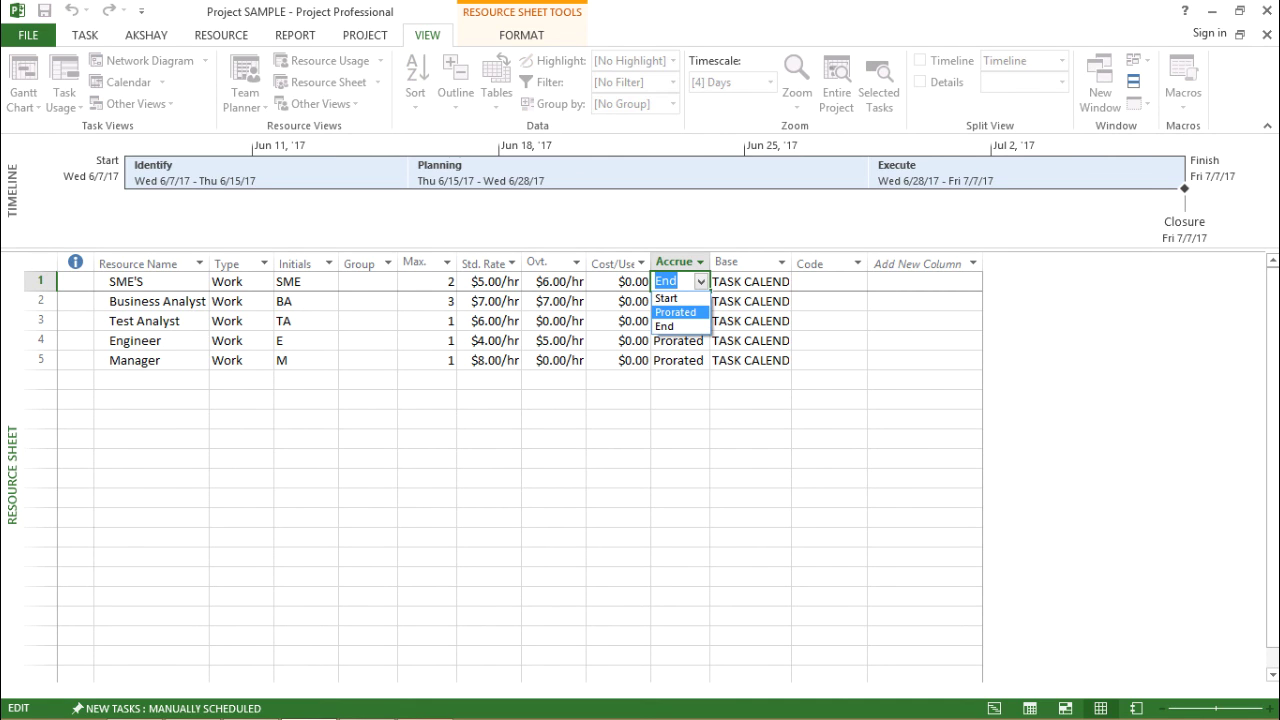
{"action": "key", "text": "Return"}
{"action": "left_click", "coordinate": [679, 400]}
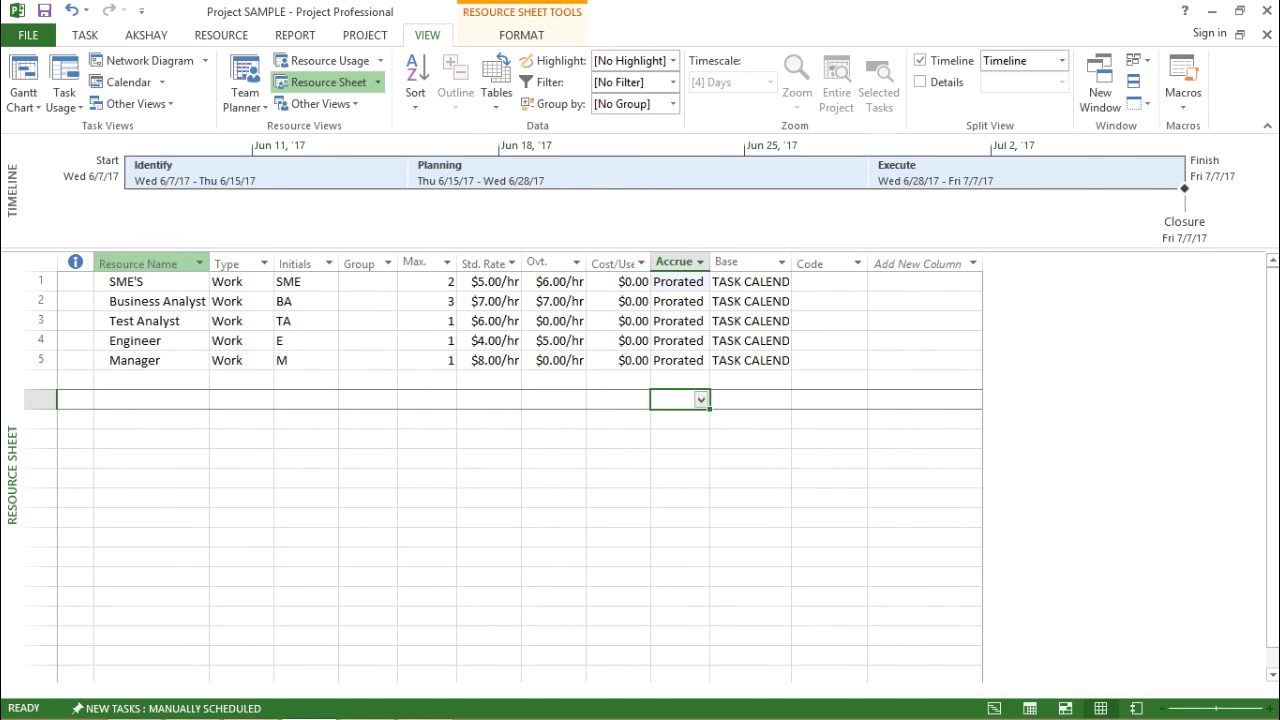
{"action": "left_click", "coordinate": [151, 282]}
{"action": "left_click", "coordinate": [678, 282]}
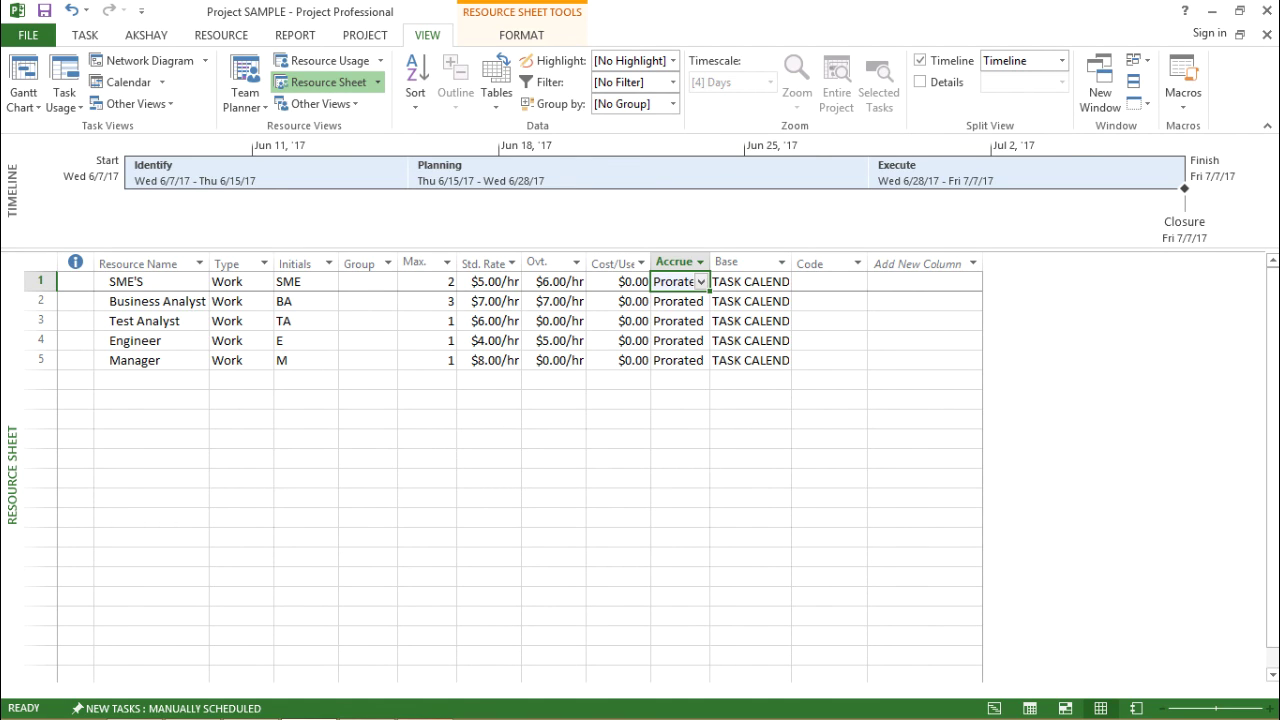
{"action": "left_click", "coordinate": [678, 321]}
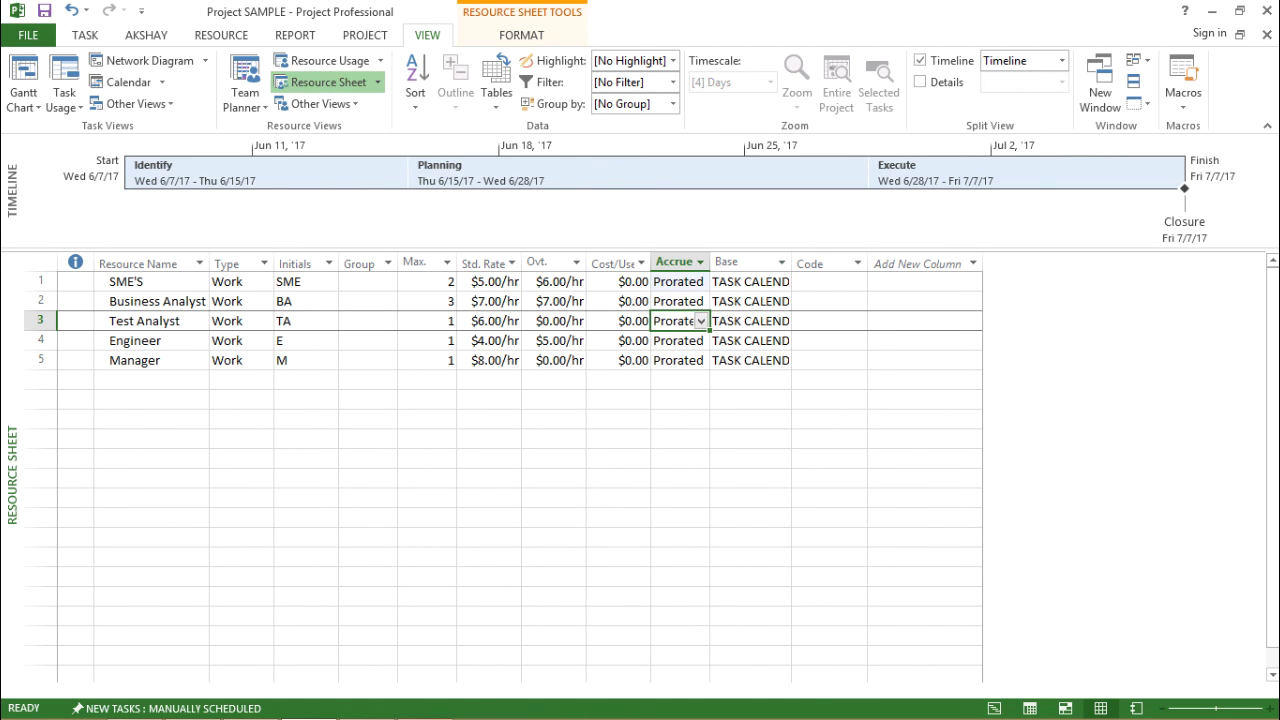
Review the base calendar options for the SME'S resource and keep TASK CALENDAR
{"action": "left_click", "coordinate": [745, 282]}
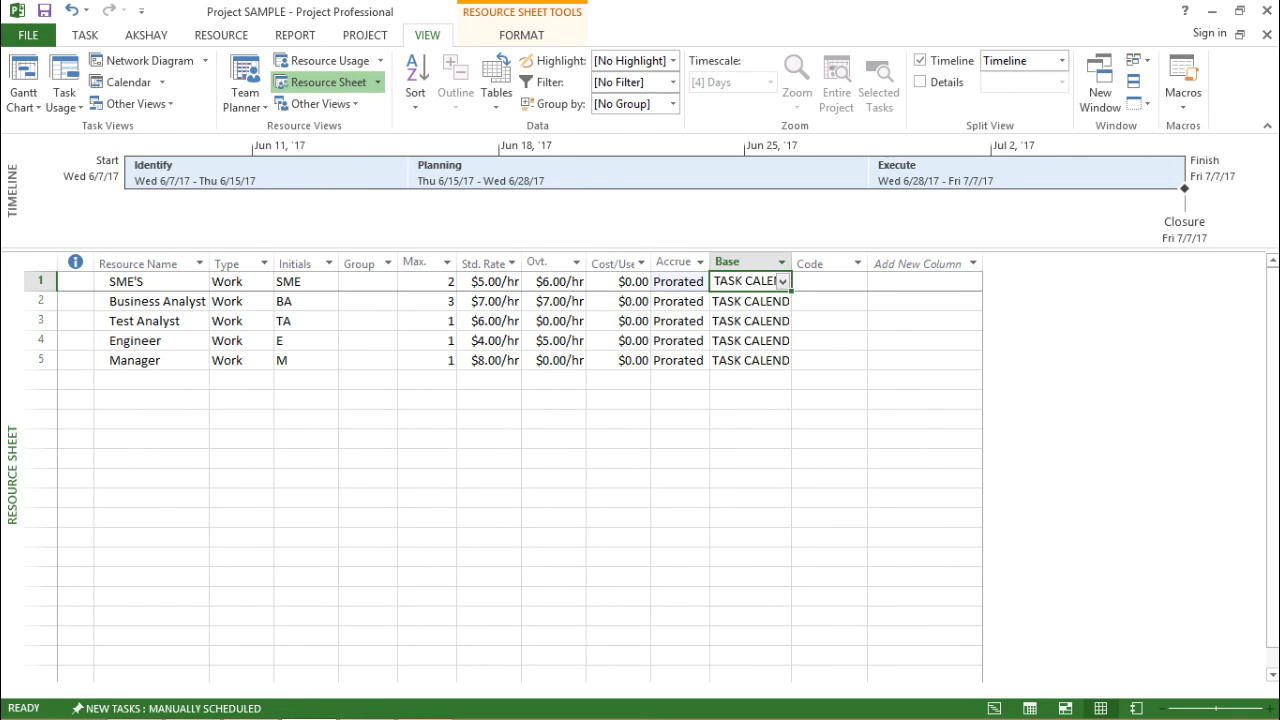
{"action": "left_click", "coordinate": [783, 282]}
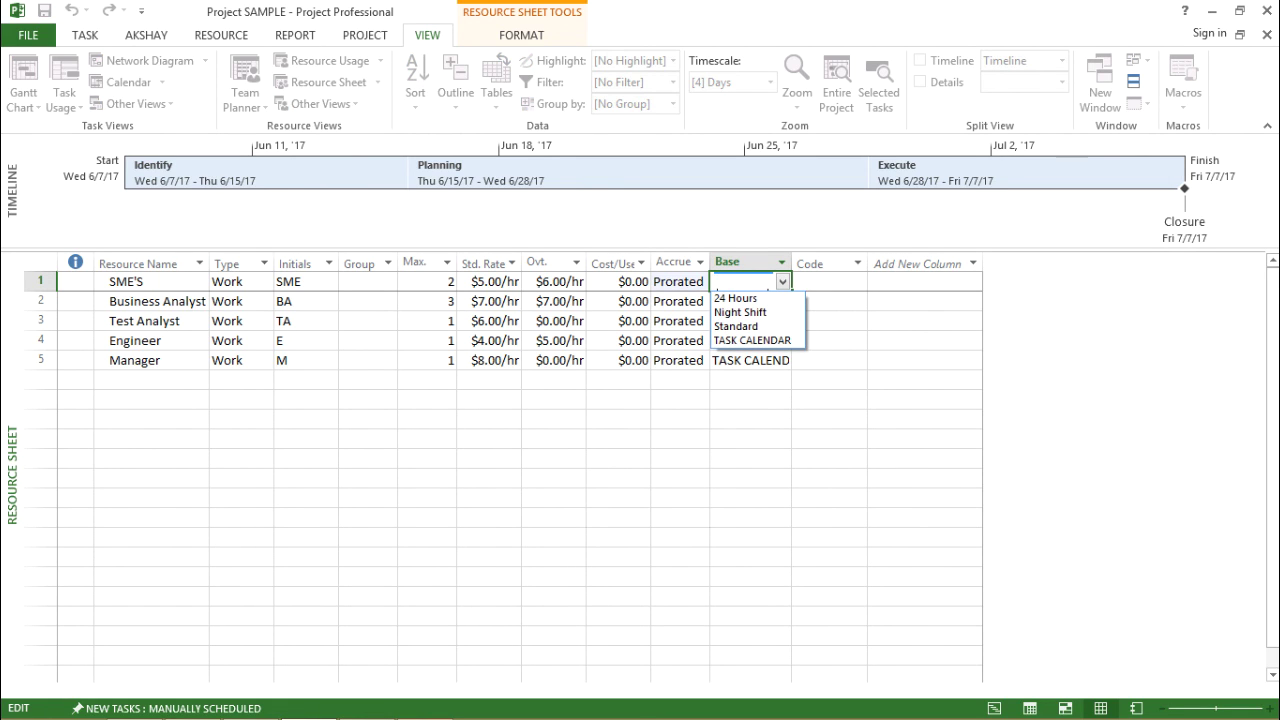
{"action": "key", "text": "Down"}
{"action": "key", "text": "Down"}
{"action": "key", "text": "Up"}
{"action": "key", "text": "Down"}
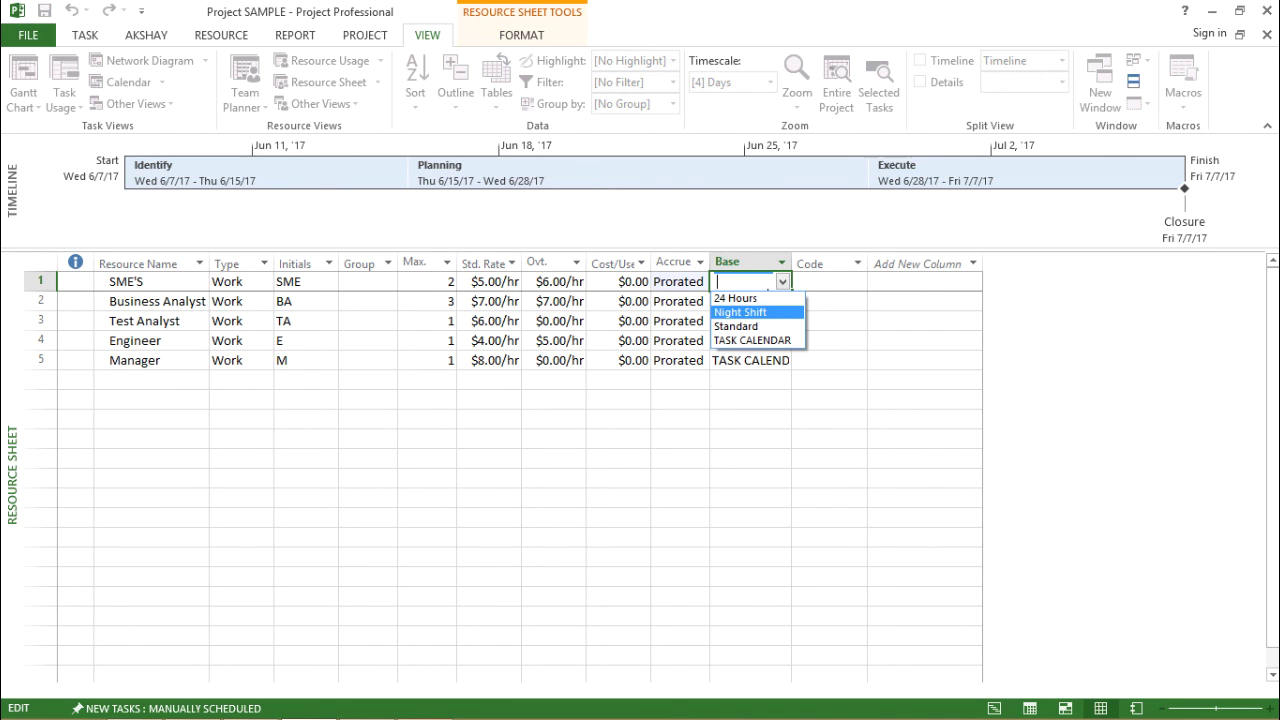
{"action": "key", "text": "Up"}
{"action": "key", "text": "Down"}
{"action": "key", "text": "Down"}
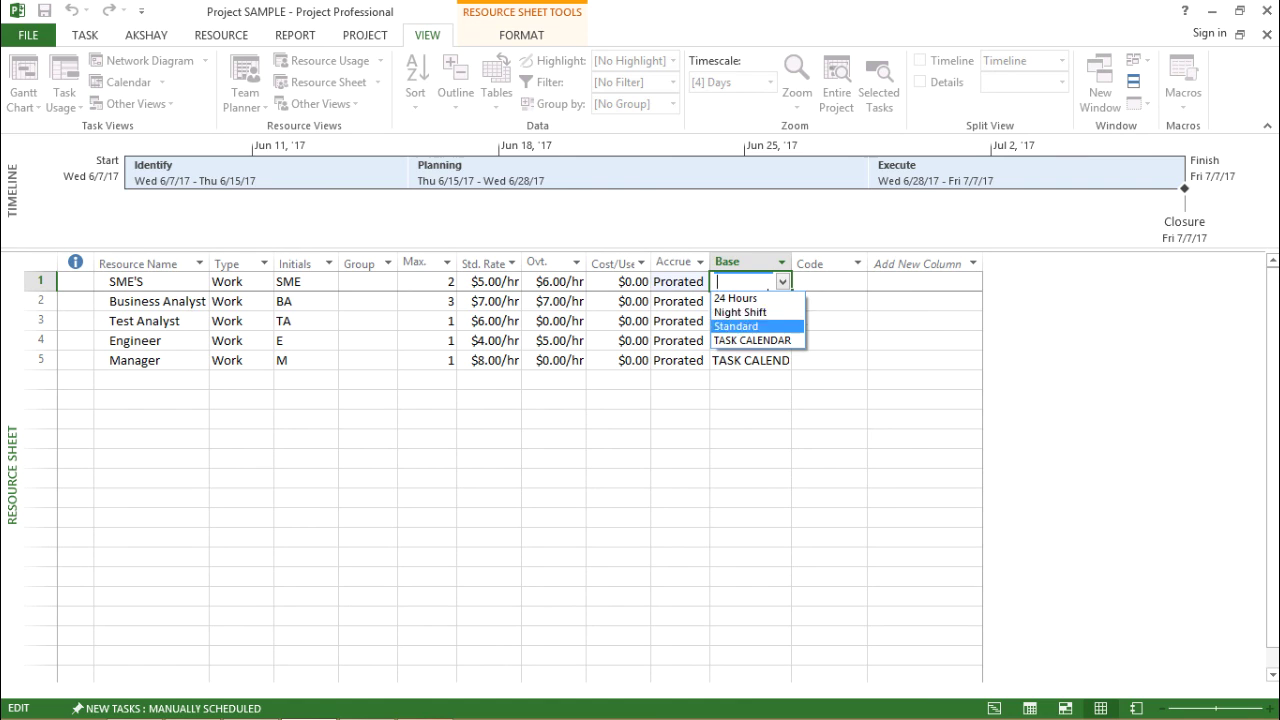
{"action": "key", "text": "Up"}
{"action": "key", "text": "Down"}
{"action": "key", "text": "Up"}
{"action": "key", "text": "Up"}
{"action": "key", "text": "Down"}
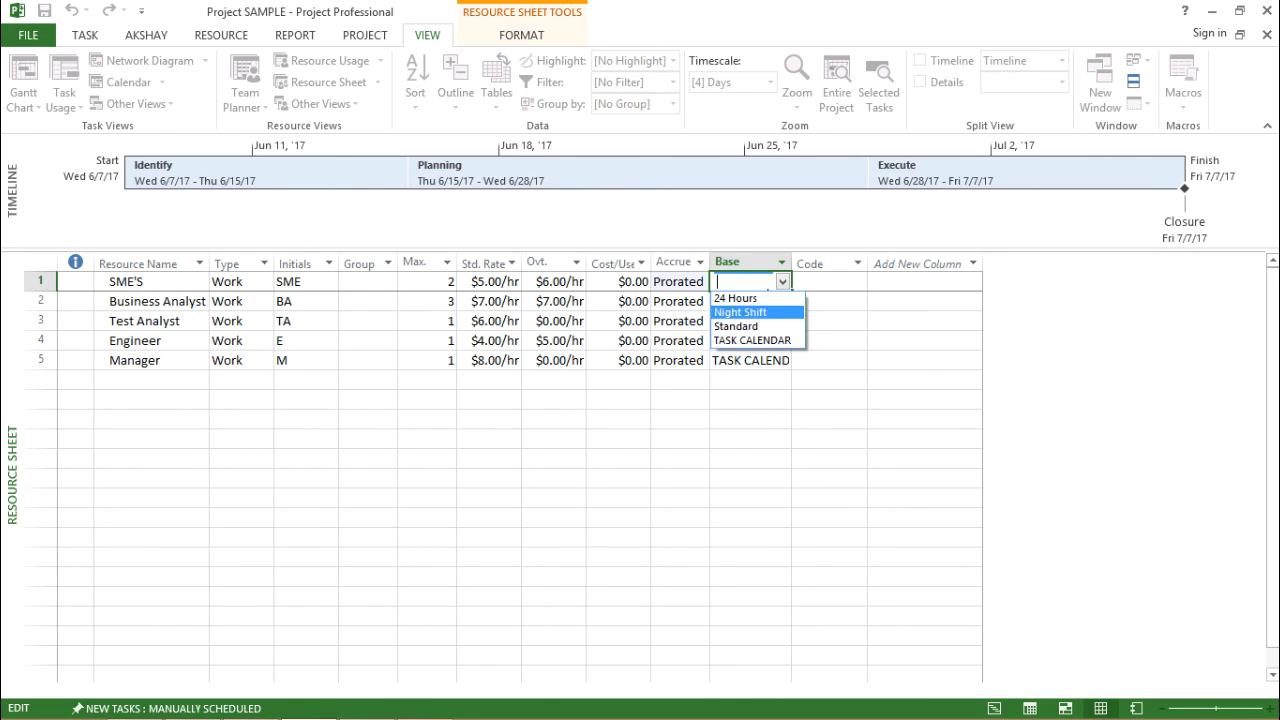
{"action": "key", "text": "Down"}
{"action": "key", "text": "Down"}
{"action": "key", "text": "Return"}
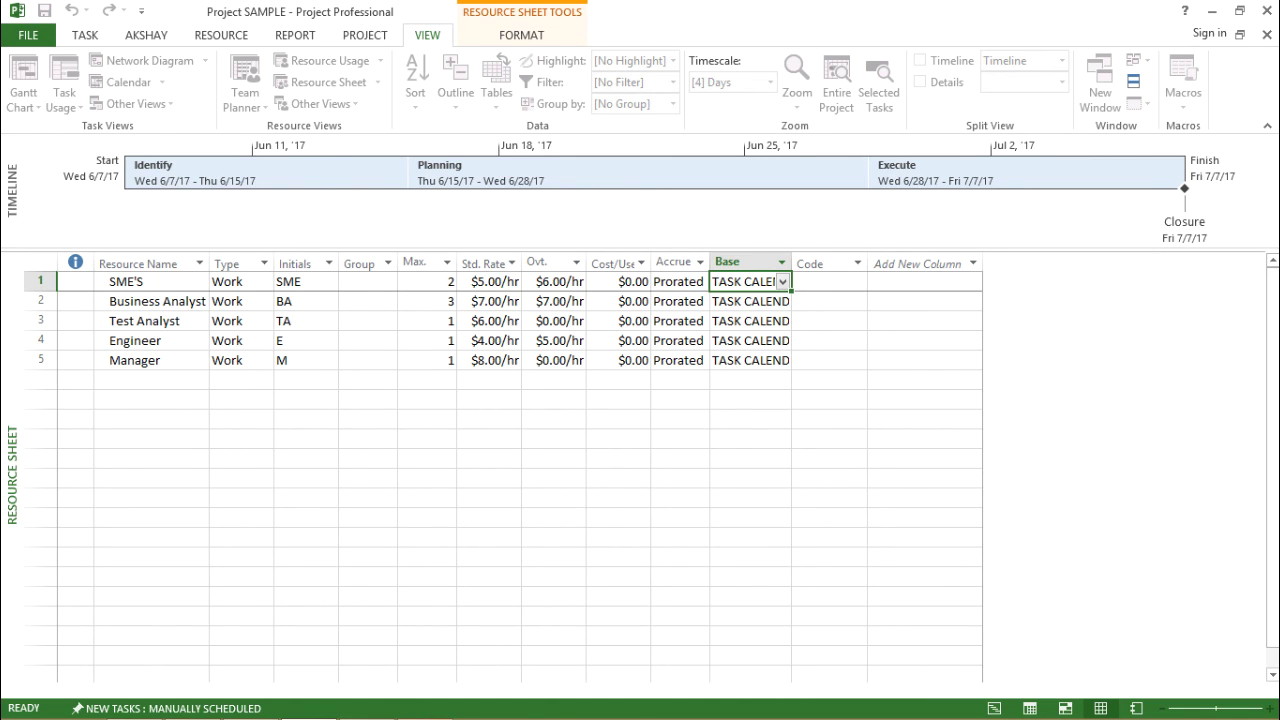
Assign the Standard base calendar to the SME'S resource
{"action": "key", "text": "alt+Down"}
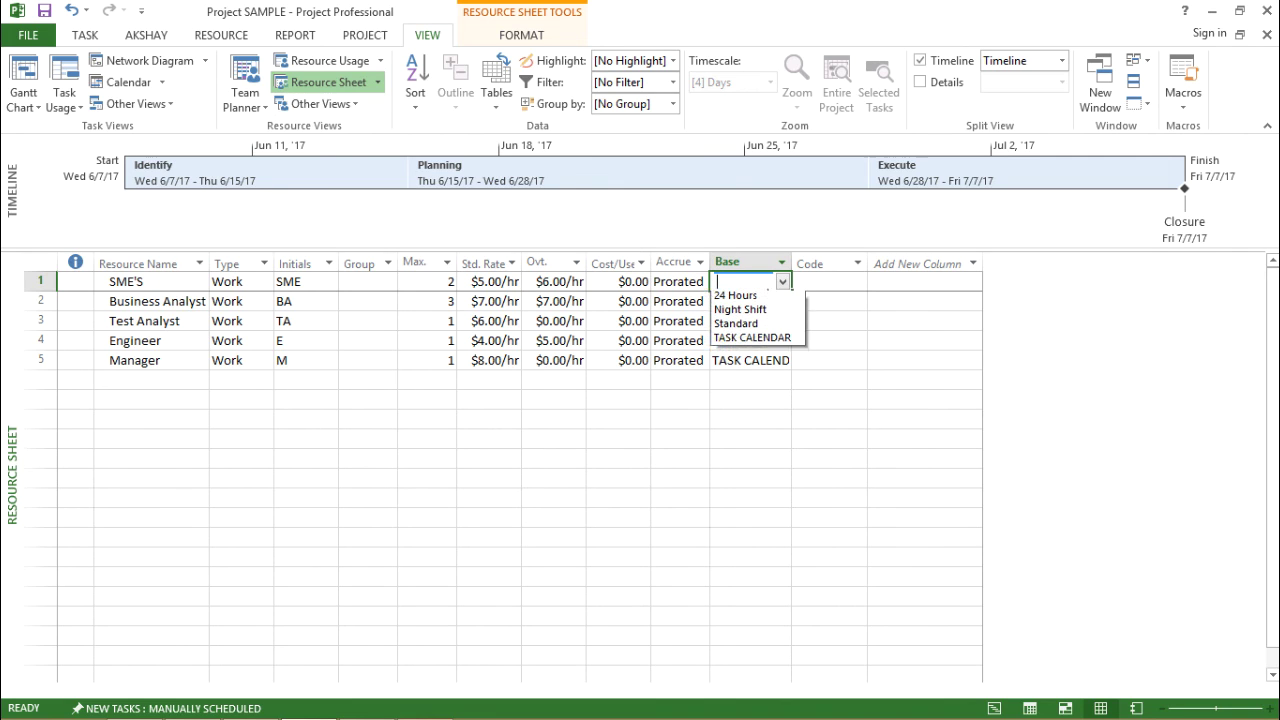
{"action": "key", "text": "Down"}
{"action": "key", "text": "Down"}
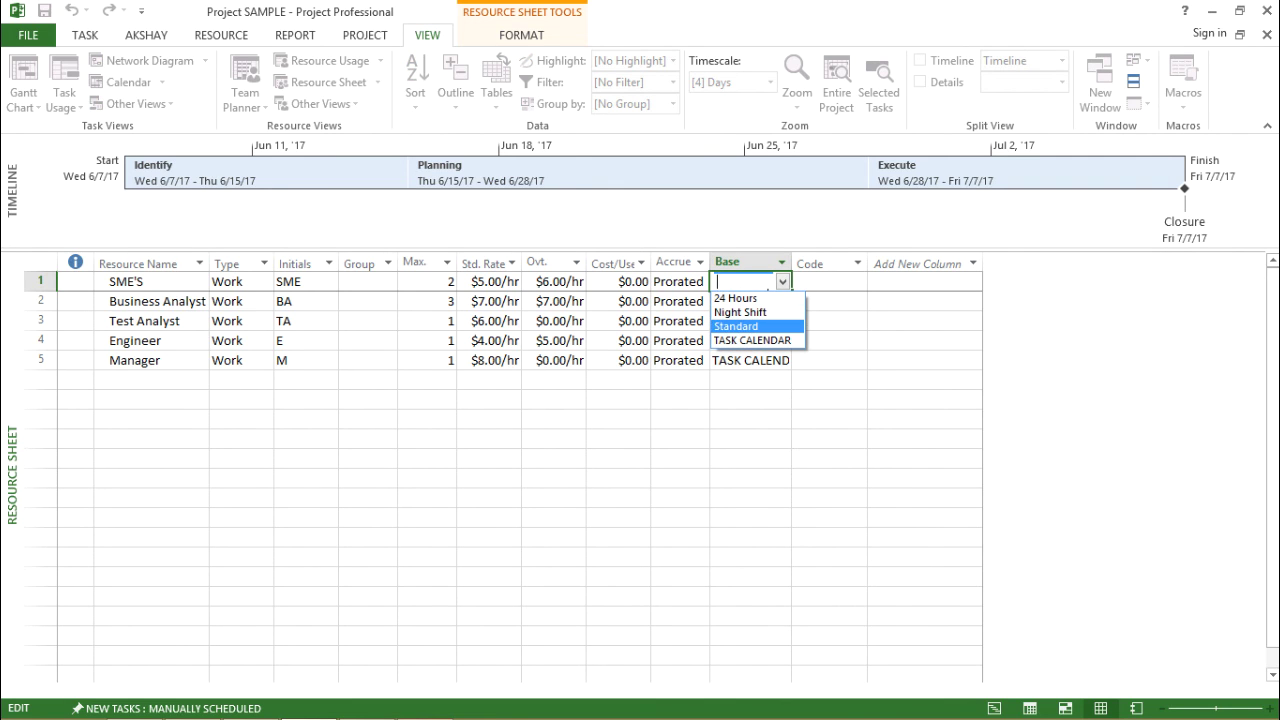
{"action": "key", "text": "Return"}
Assign the Standard base calendar to the Business Analyst and Test Analyst resources
{"action": "left_click", "coordinate": [746, 301]}
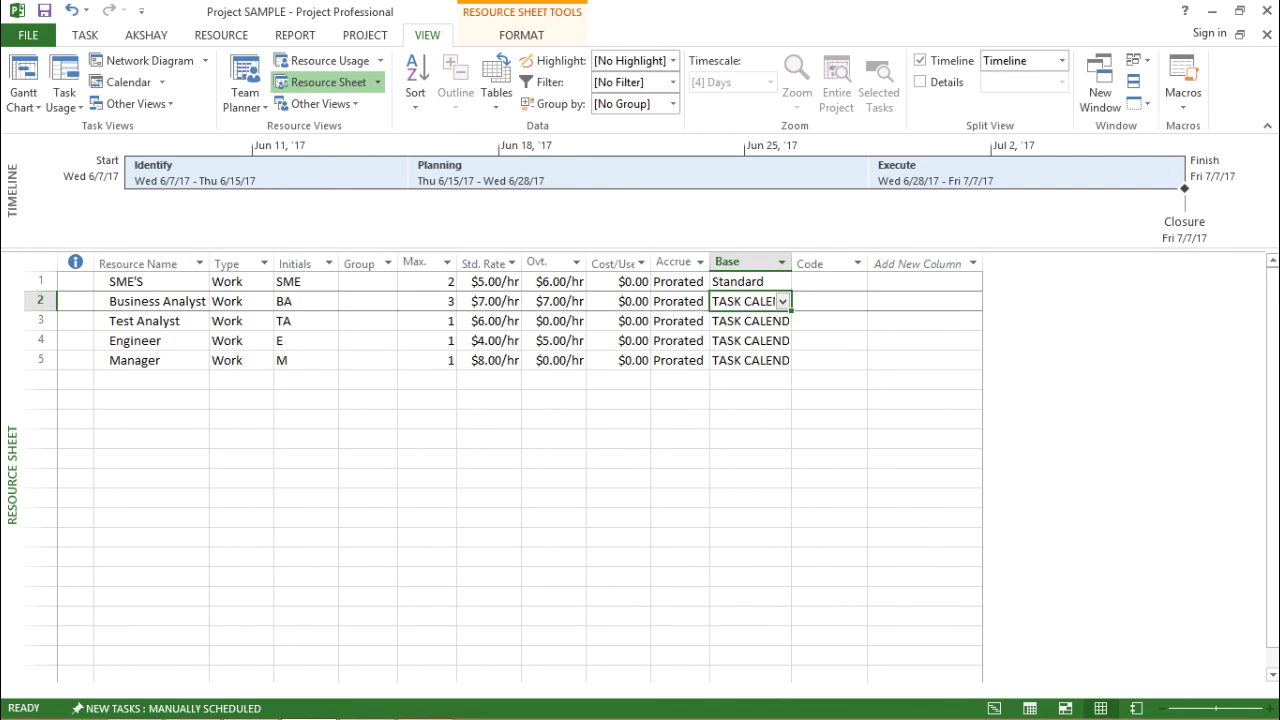
{"action": "key", "text": "alt+Down"}
{"action": "key", "text": "Up"}
{"action": "key", "text": "Return"}
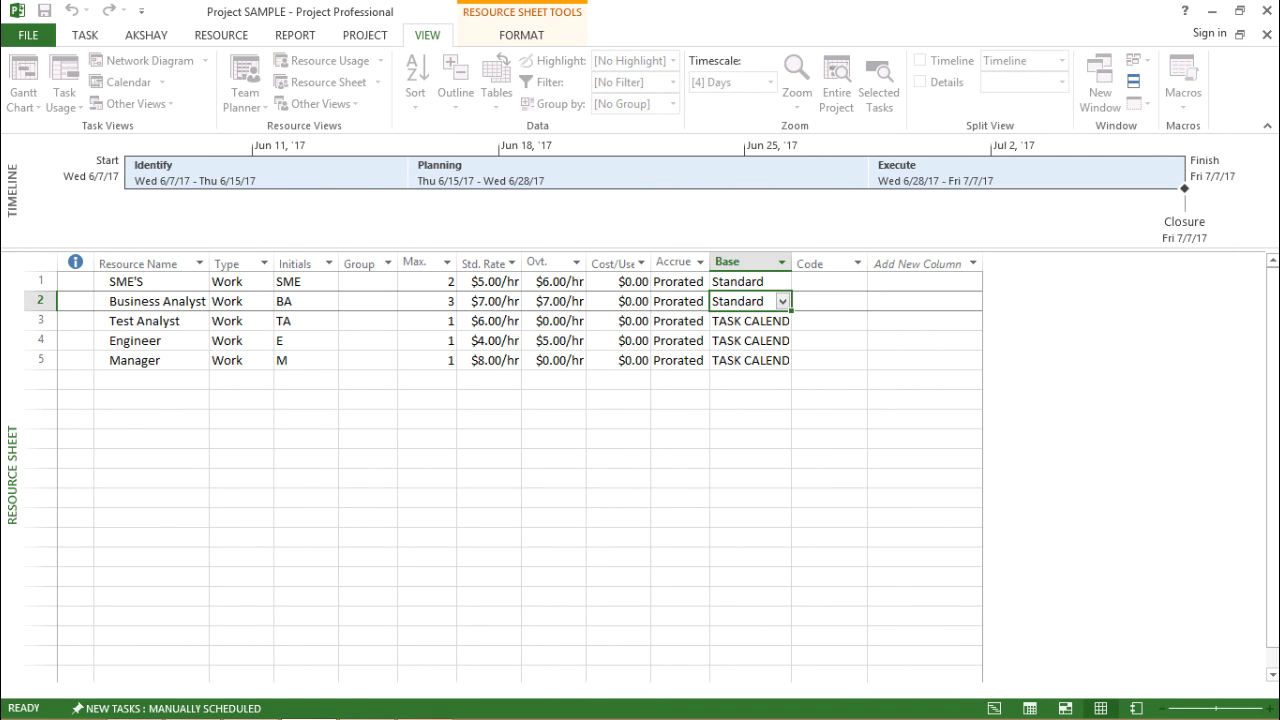
{"action": "left_click", "coordinate": [746, 321]}
{"action": "key", "text": "alt+Down"}
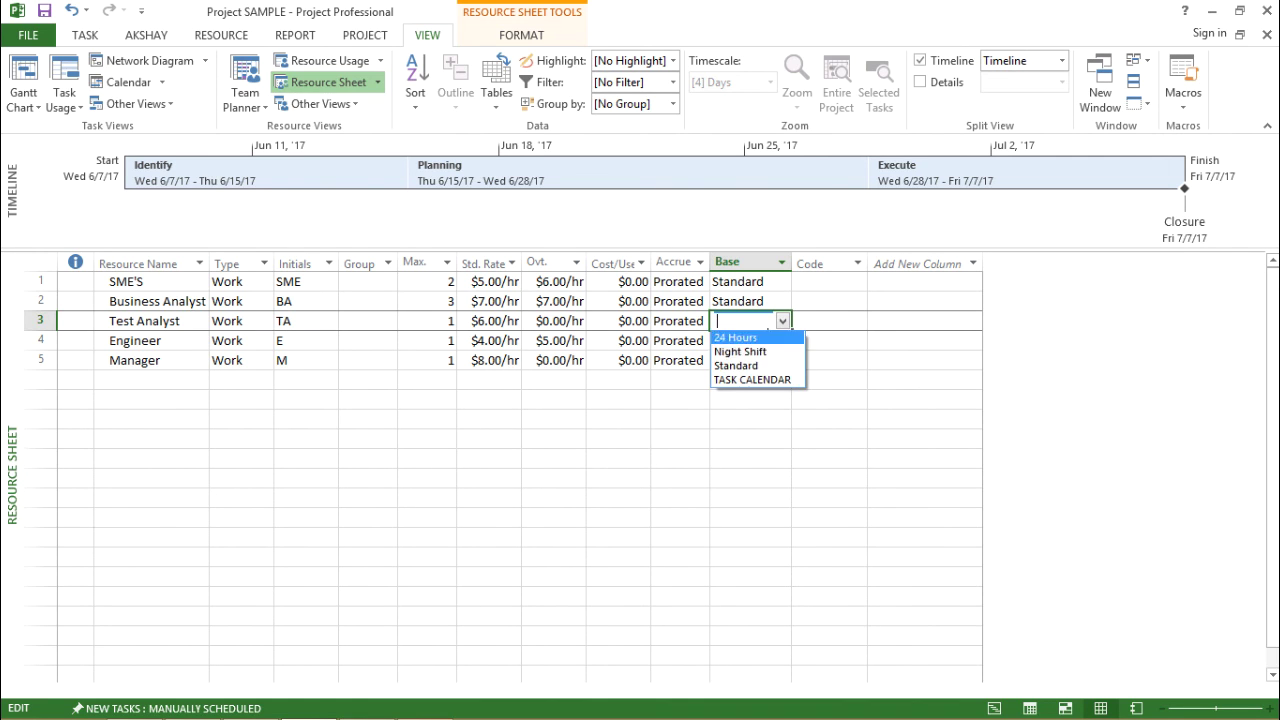
{"action": "key", "text": "Up"}
{"action": "key", "text": "Return"}
Assign the Standard base calendar to the Engineer and Manager resources
{"action": "left_click", "coordinate": [746, 341]}
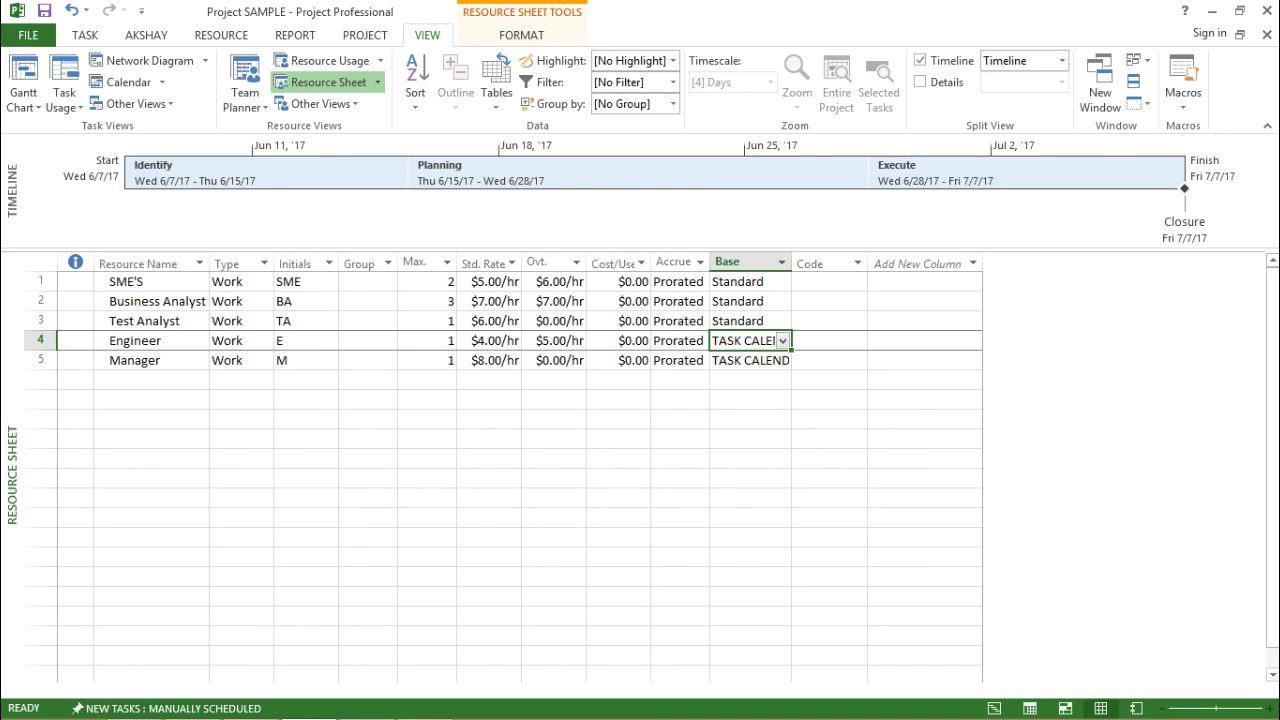
{"action": "left_click", "coordinate": [782, 341]}
{"action": "left_click", "coordinate": [745, 385]}
{"action": "left_click", "coordinate": [746, 361]}
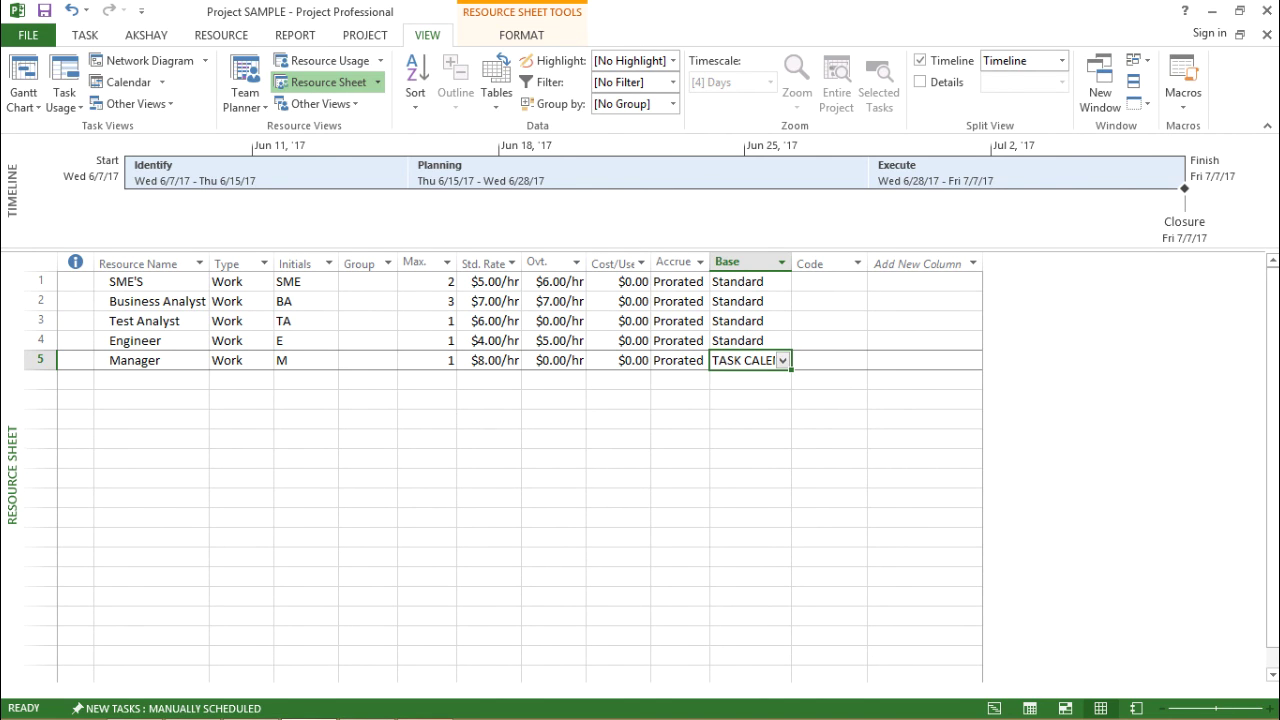
{"action": "left_click", "coordinate": [782, 361]}
{"action": "left_click", "coordinate": [745, 405]}
{"action": "left_click", "coordinate": [746, 400]}
{"action": "left_click", "coordinate": [746, 380]}
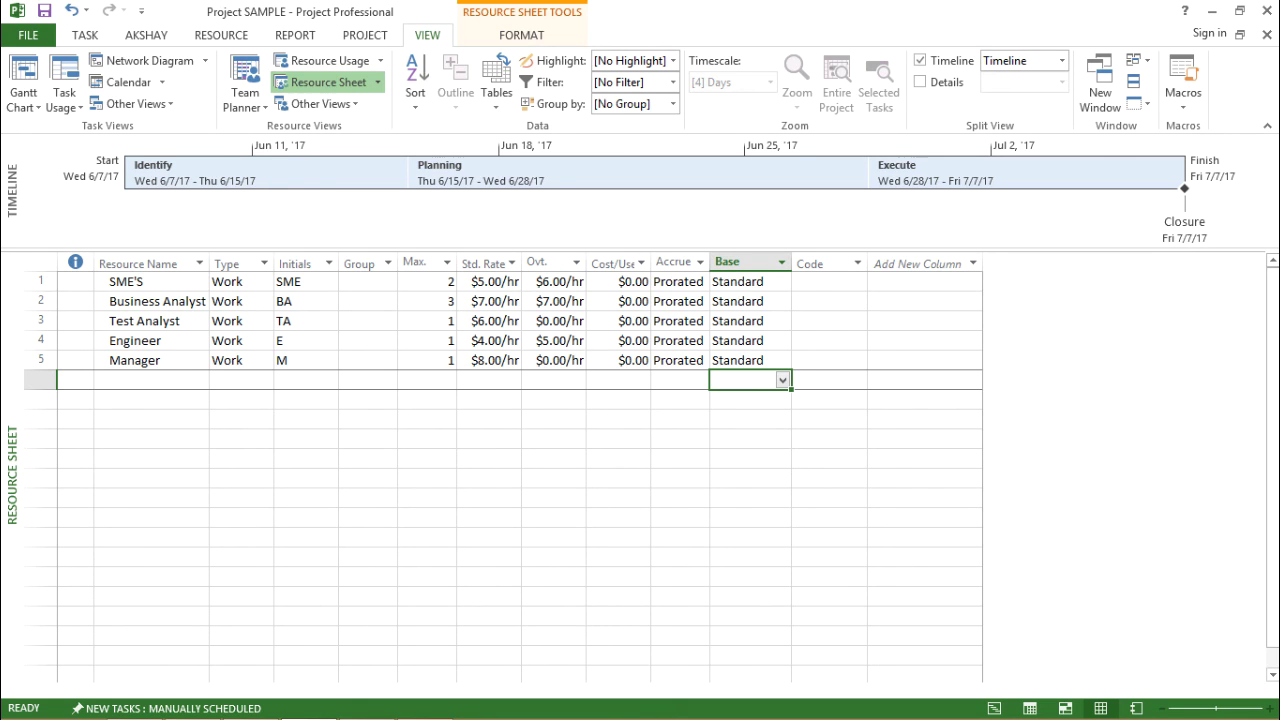
Set the base calendar of the SME'S resource to TASK CALENDAR
{"action": "left_click", "coordinate": [745, 321]}
{"action": "left_click", "coordinate": [745, 282]}
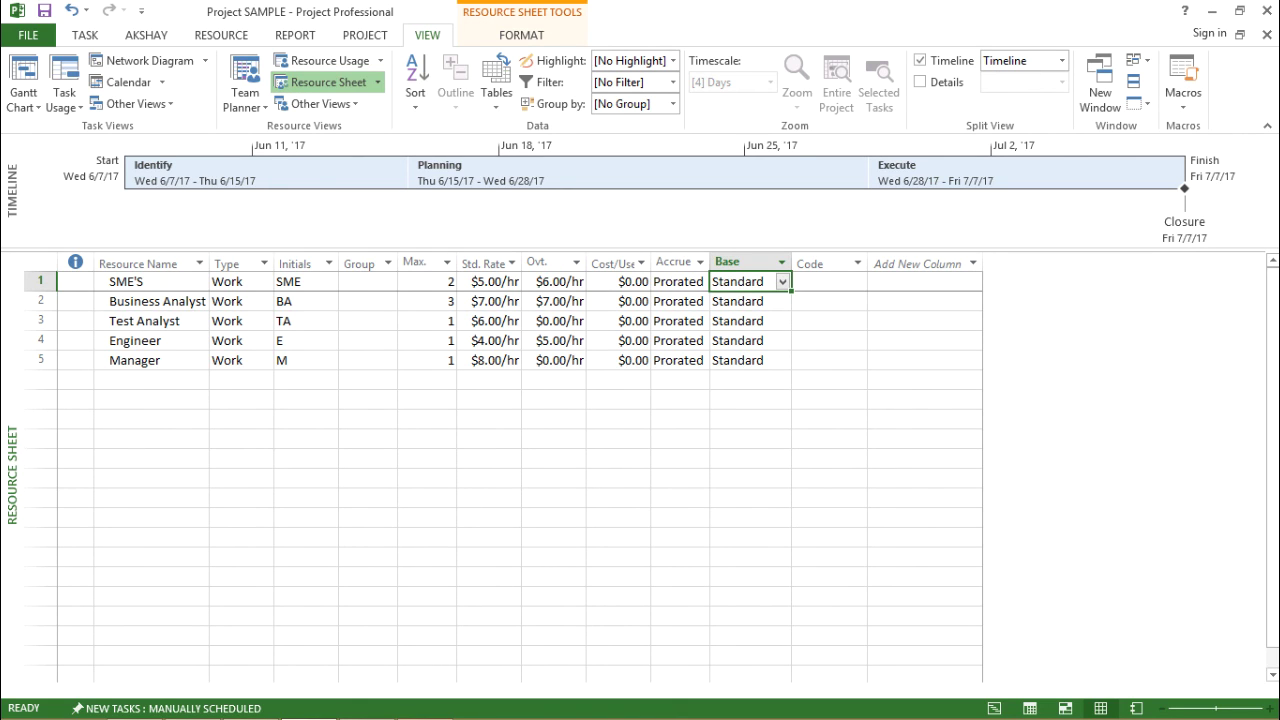
{"action": "left_click", "coordinate": [783, 282]}
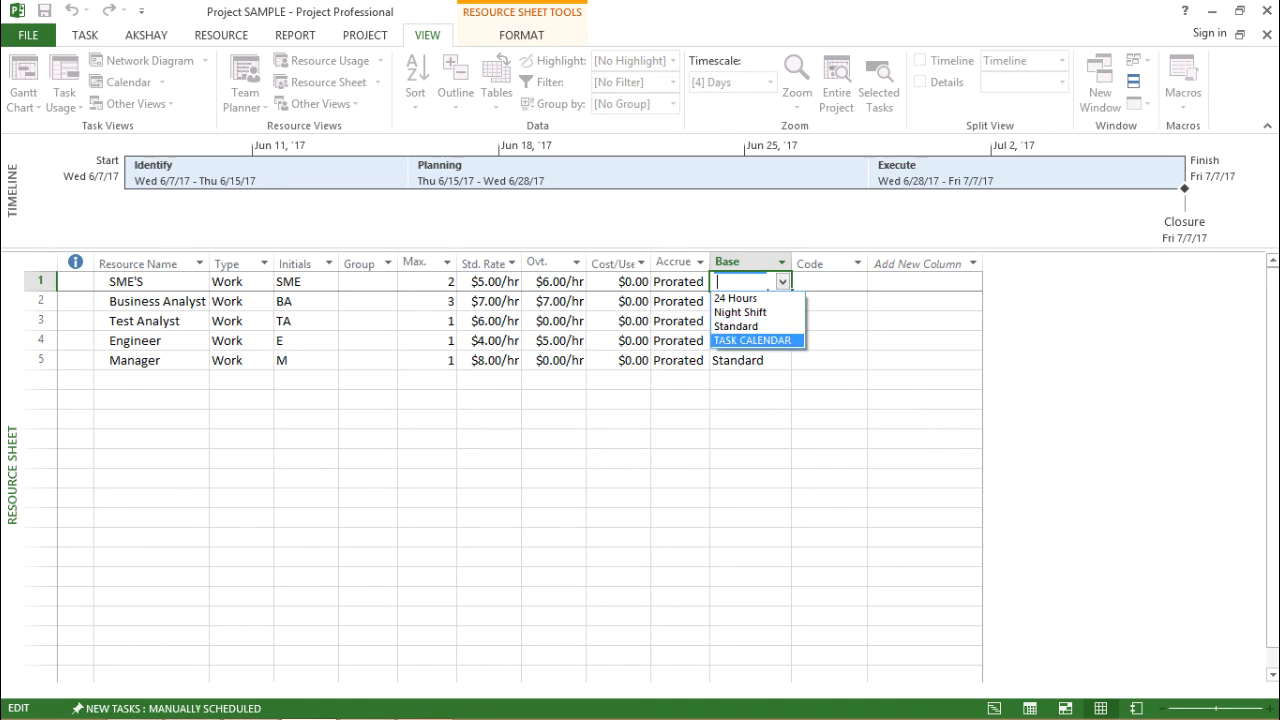
{"action": "left_click", "coordinate": [783, 282]}
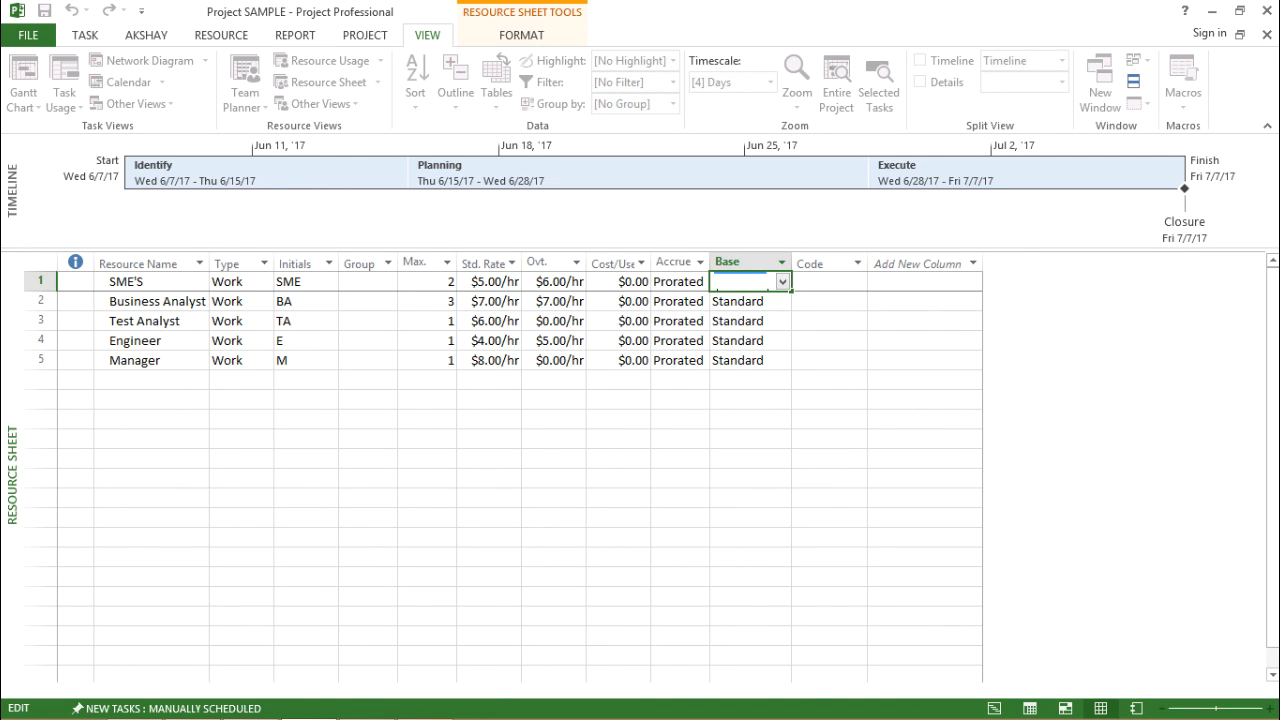
{"action": "left_click", "coordinate": [151, 321]}
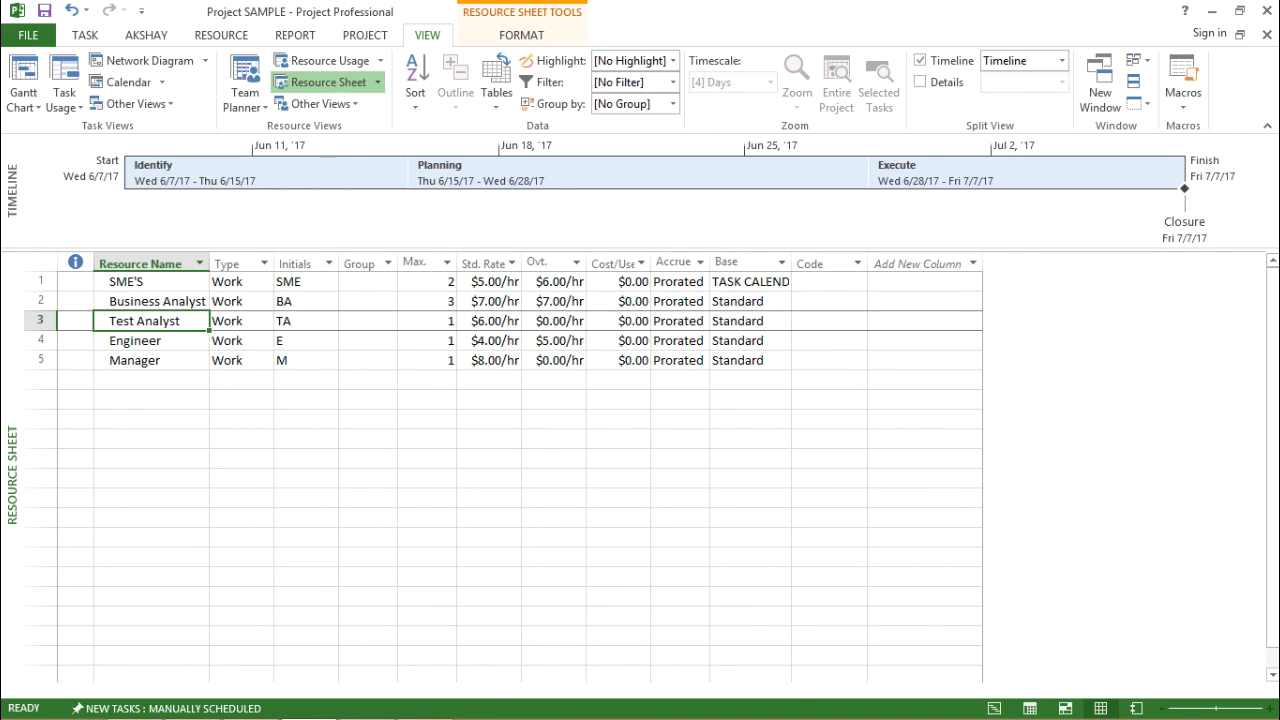